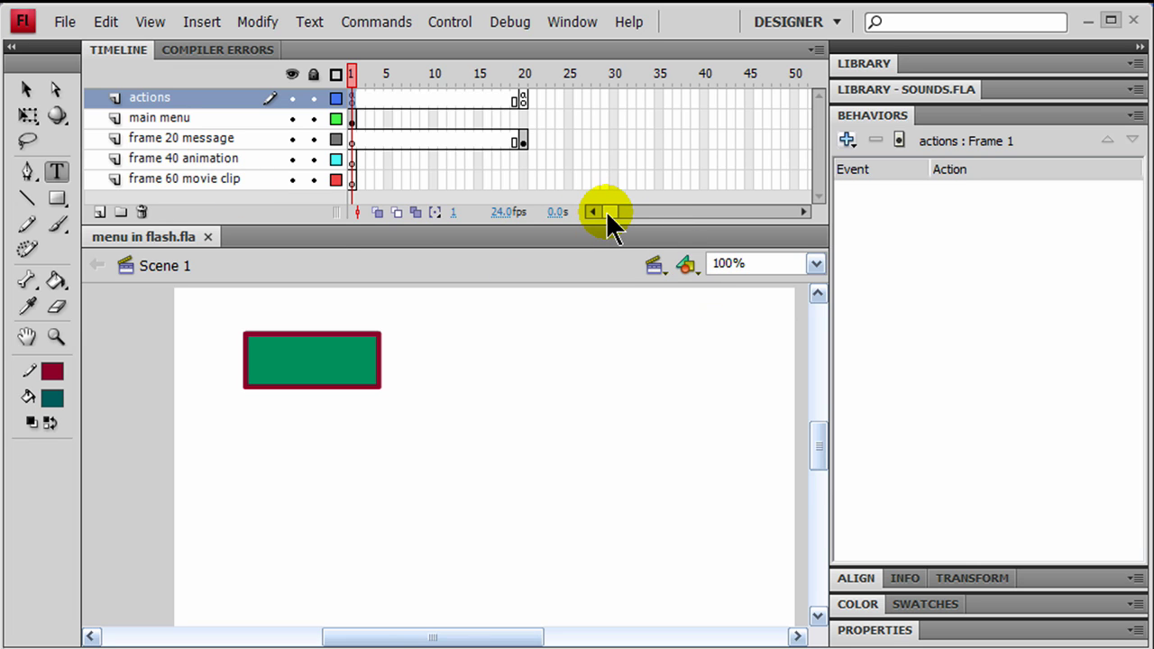
Step: Add a blank keyframe at frame 40 and a keyframe at frame 52 on the frame 40 animation layer
{"action": "left_click", "coordinate": [705, 161]}
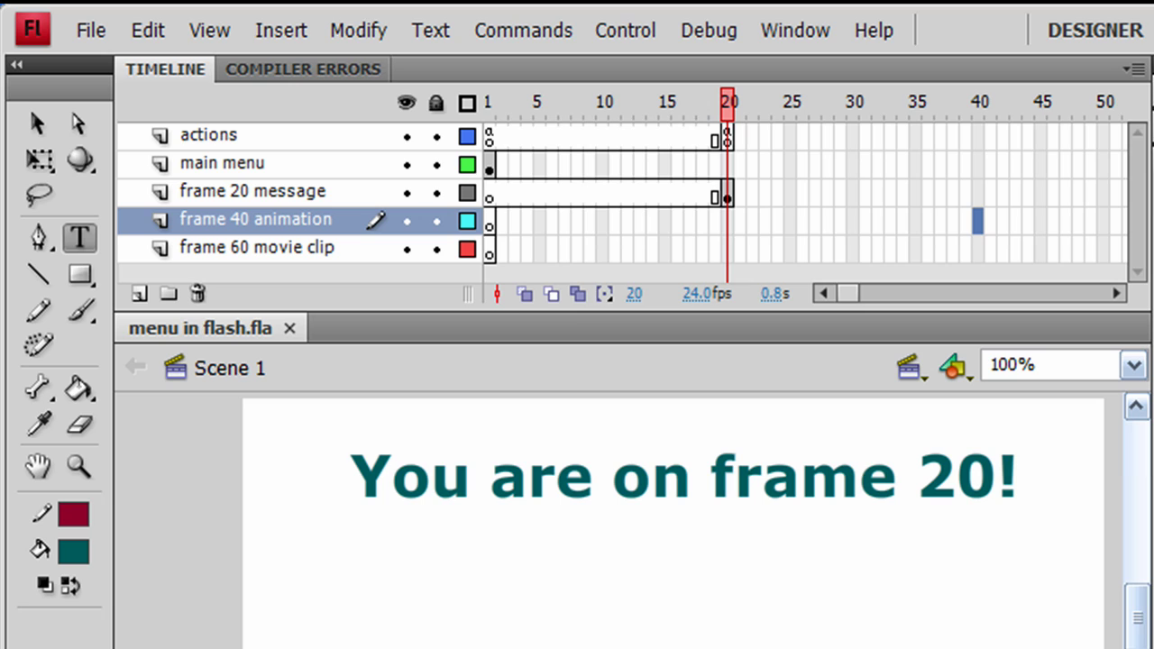
{"action": "key", "text": "F7"}
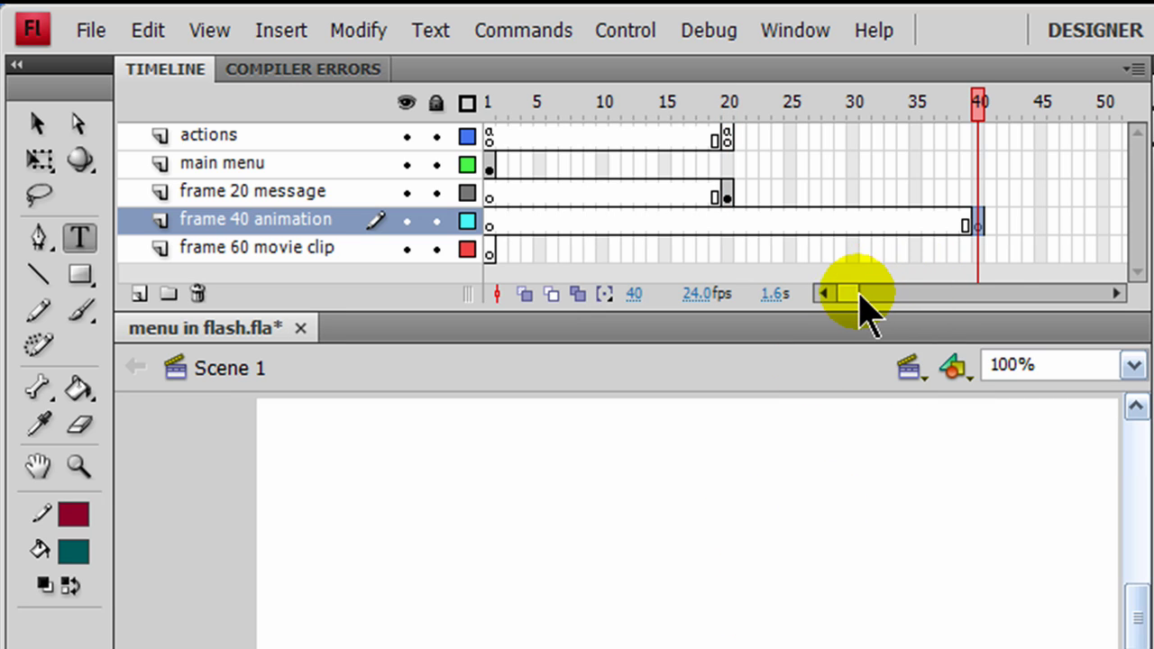
{"action": "left_click_drag", "start_coordinate": [855, 301], "coordinate": [863, 305]}
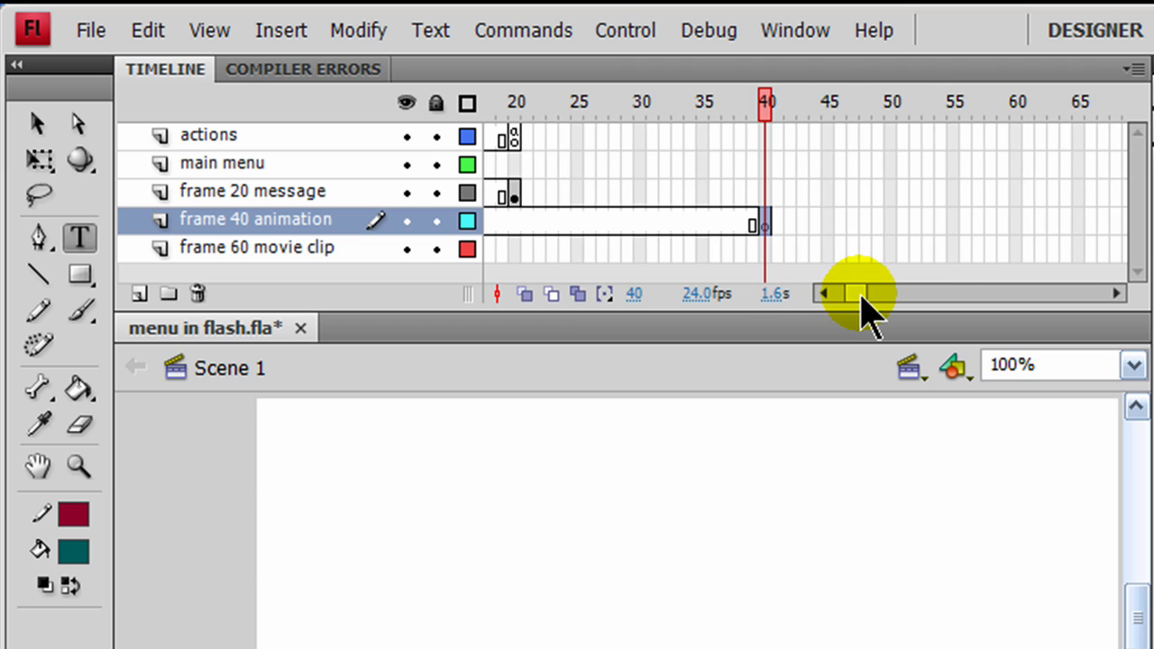
{"action": "left_click", "coordinate": [917, 227]}
{"action": "left_click_drag", "start_coordinate": [917, 228], "coordinate": [917, 227]}
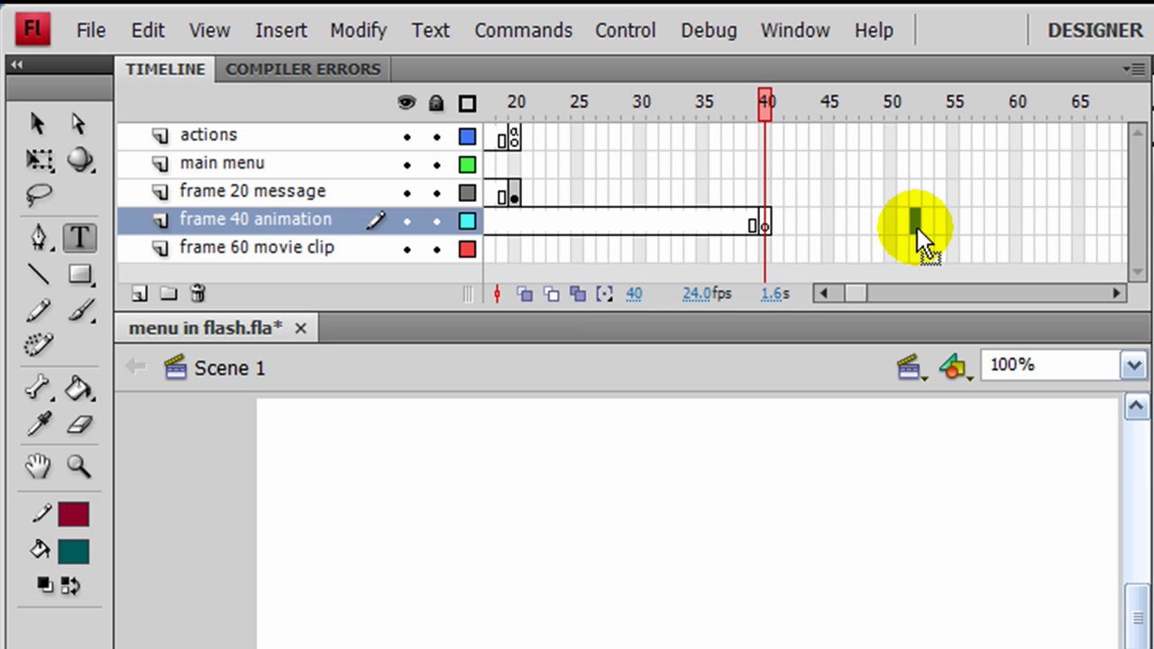
{"action": "key", "text": "F6"}
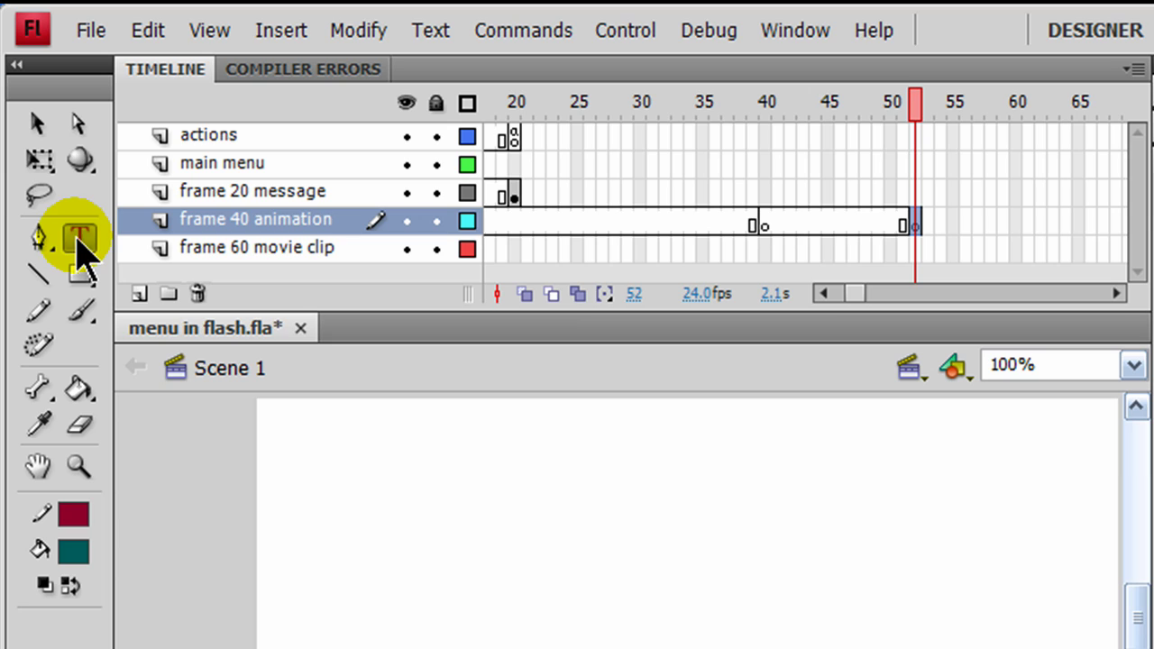
Step: Type the heading 'You're on Frame 40' into a new text box on the stage
{"action": "left_click", "coordinate": [400, 532]}
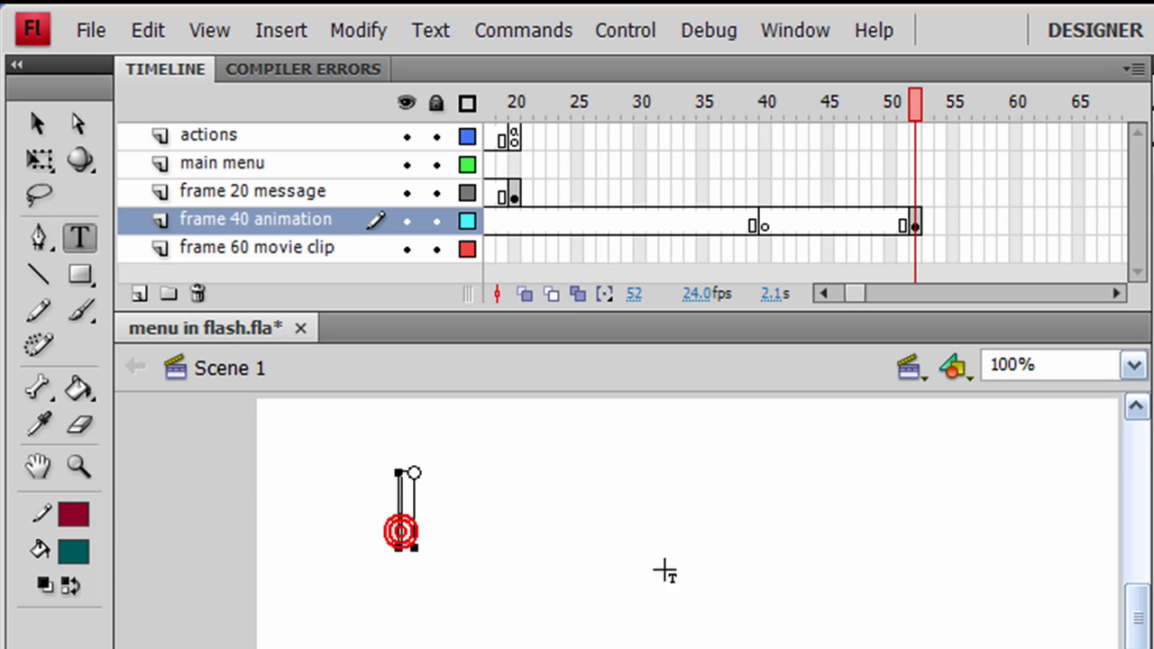
{"action": "left_click", "coordinate": [695, 568]}
{"action": "type", "text": "You"}
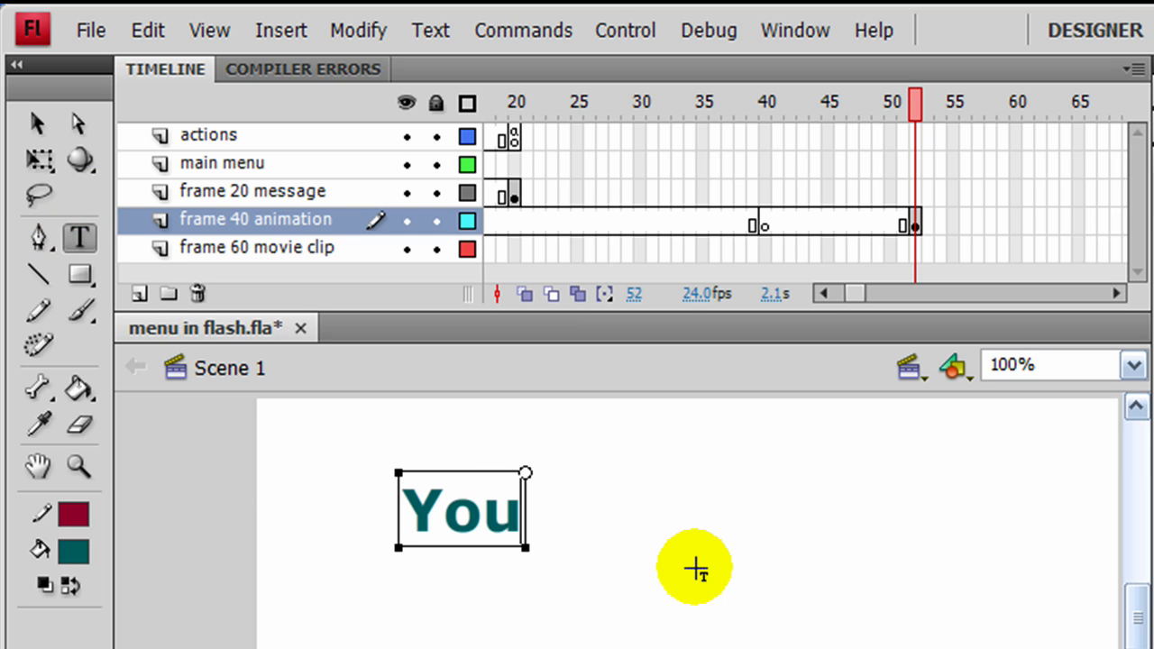
{"action": "type", "text": "'re on Frame 4"}
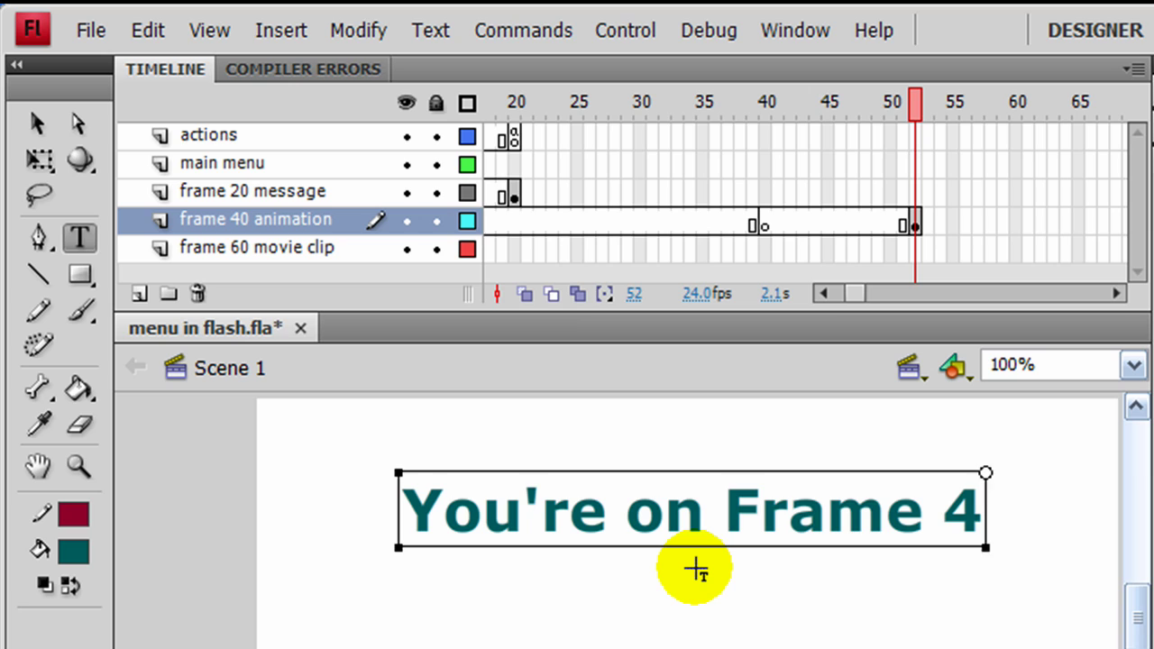
{"action": "type", "text": "0"}
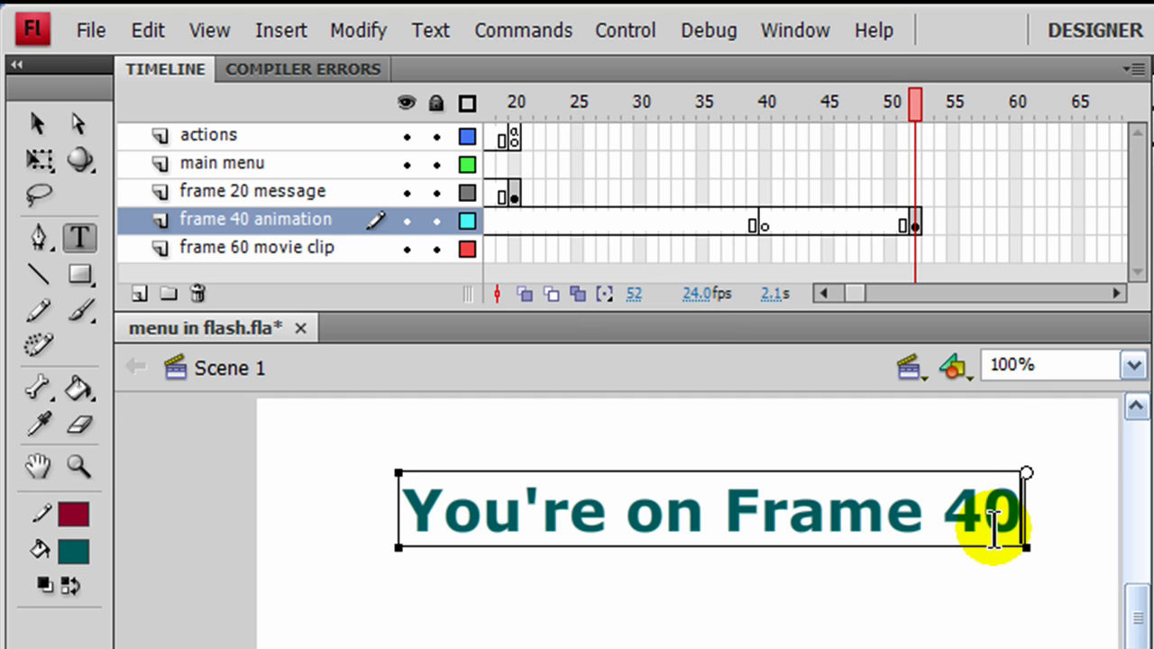
Step: Break the frame 52 heading apart twice, first into letters and then into fill shapes
{"action": "left_click", "coordinate": [916, 220]}
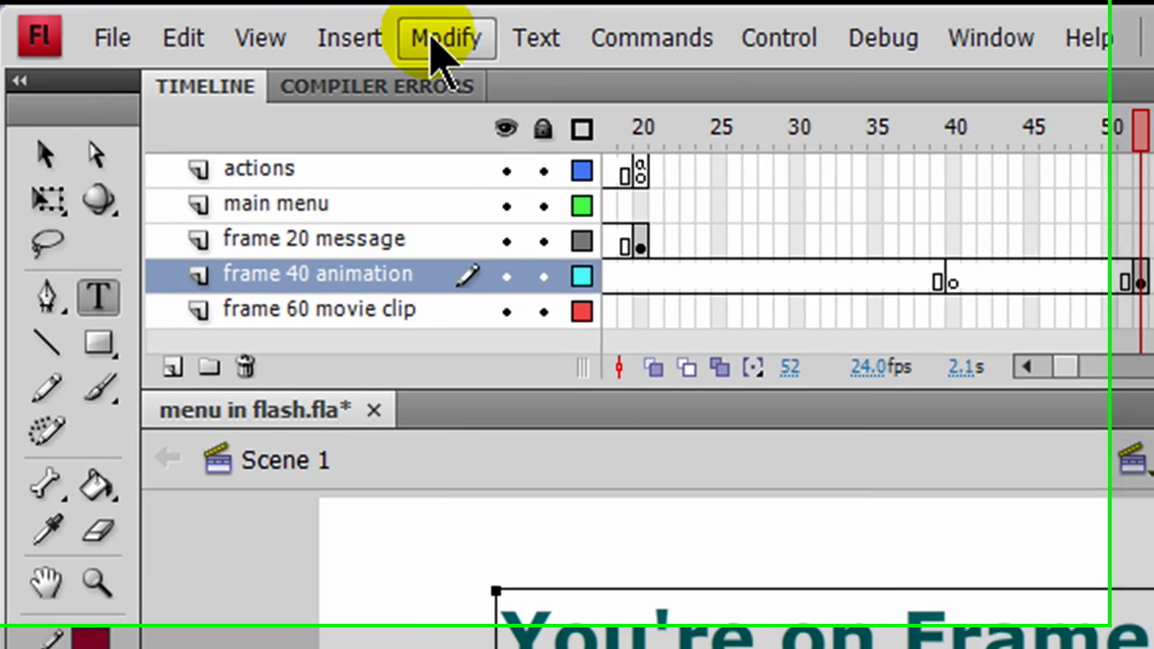
{"action": "left_click", "coordinate": [358, 29]}
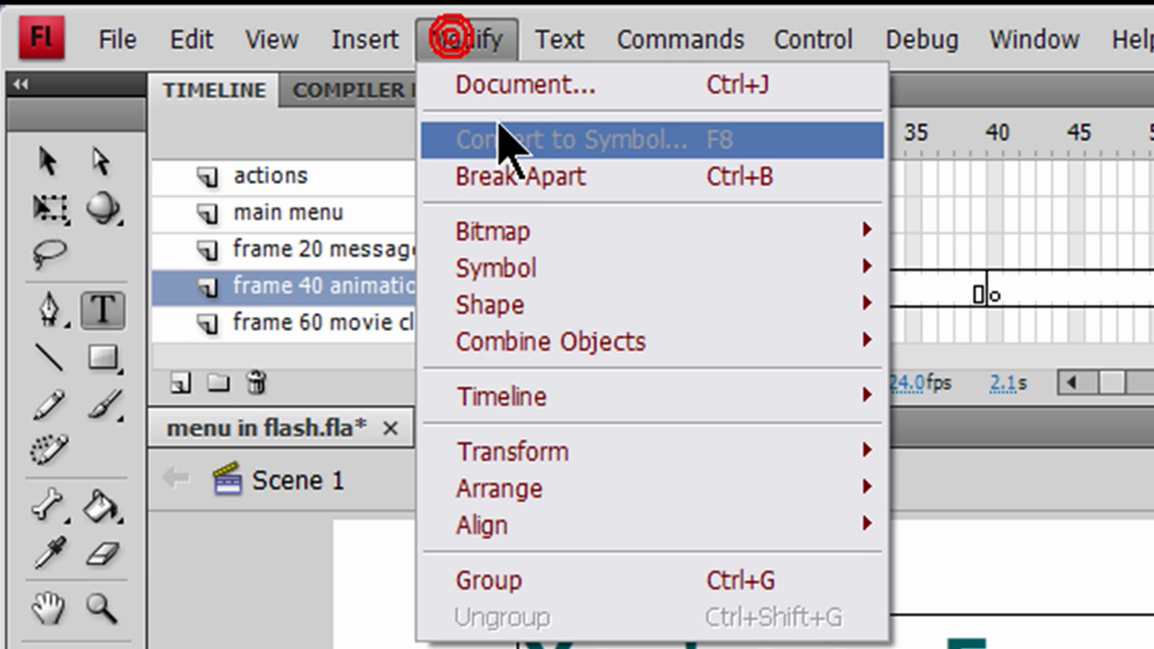
{"action": "left_click", "coordinate": [517, 177]}
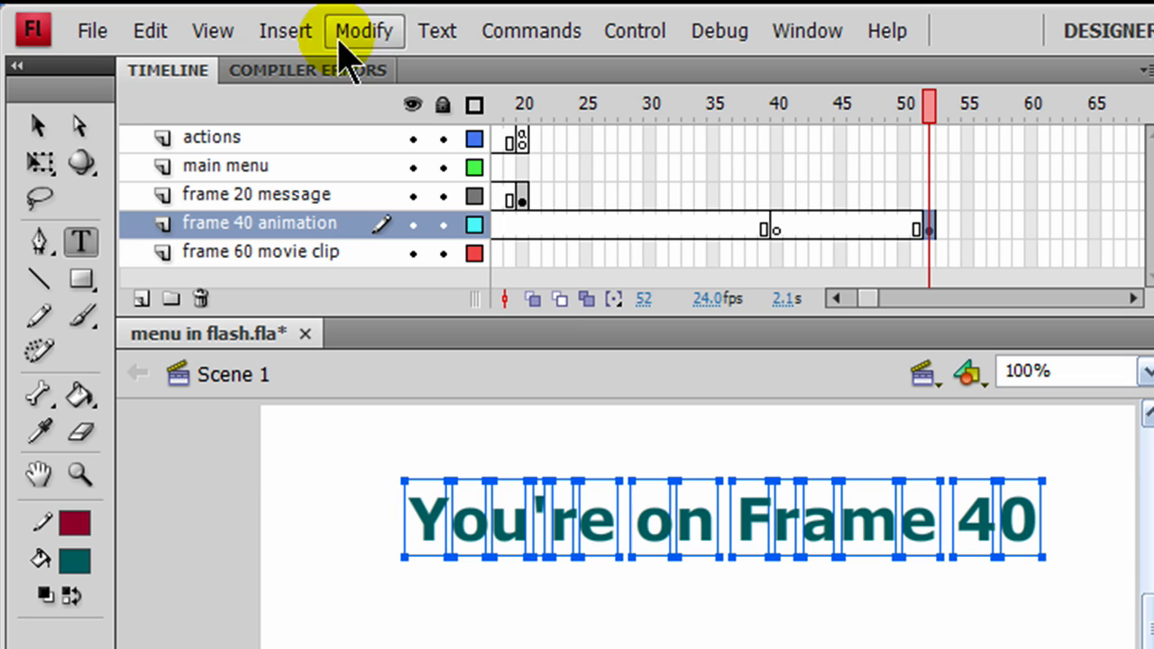
{"action": "left_click", "coordinate": [364, 32]}
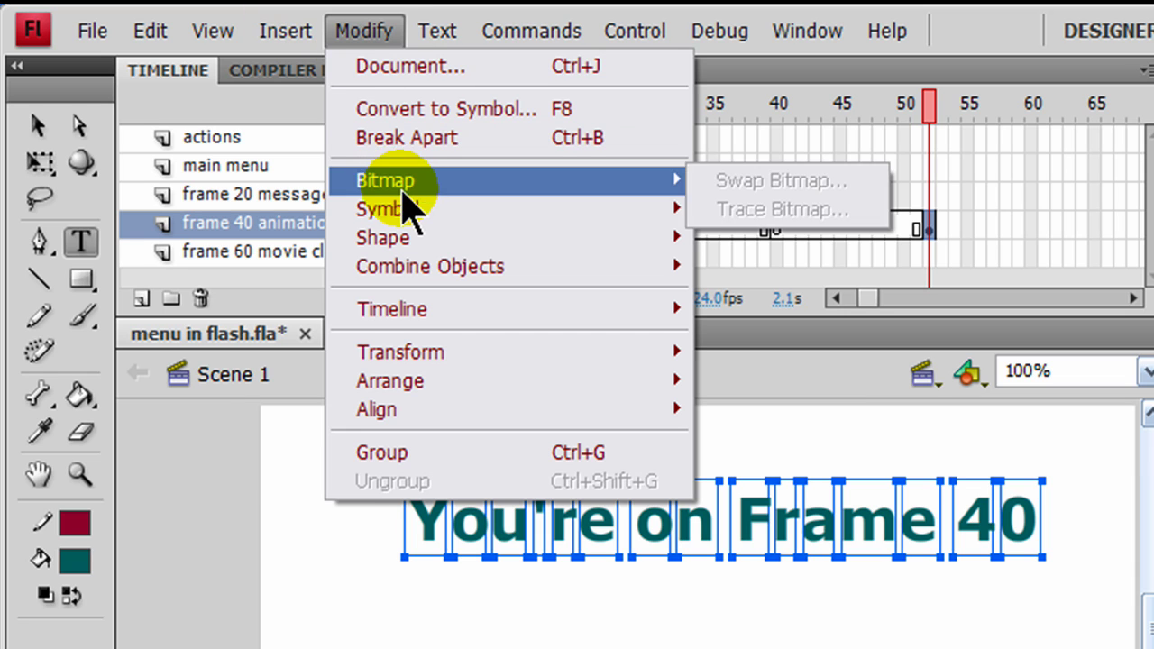
{"action": "left_click", "coordinate": [402, 144]}
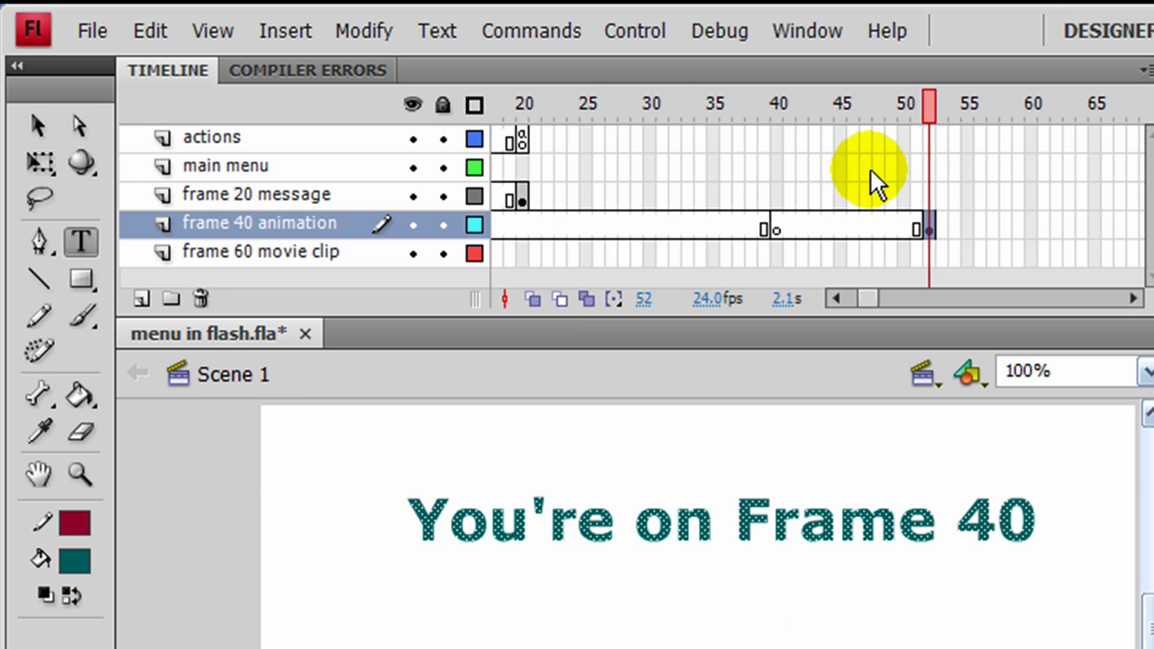
Step: Paste the heading shapes in place at frame 40
{"action": "left_click", "coordinate": [775, 231]}
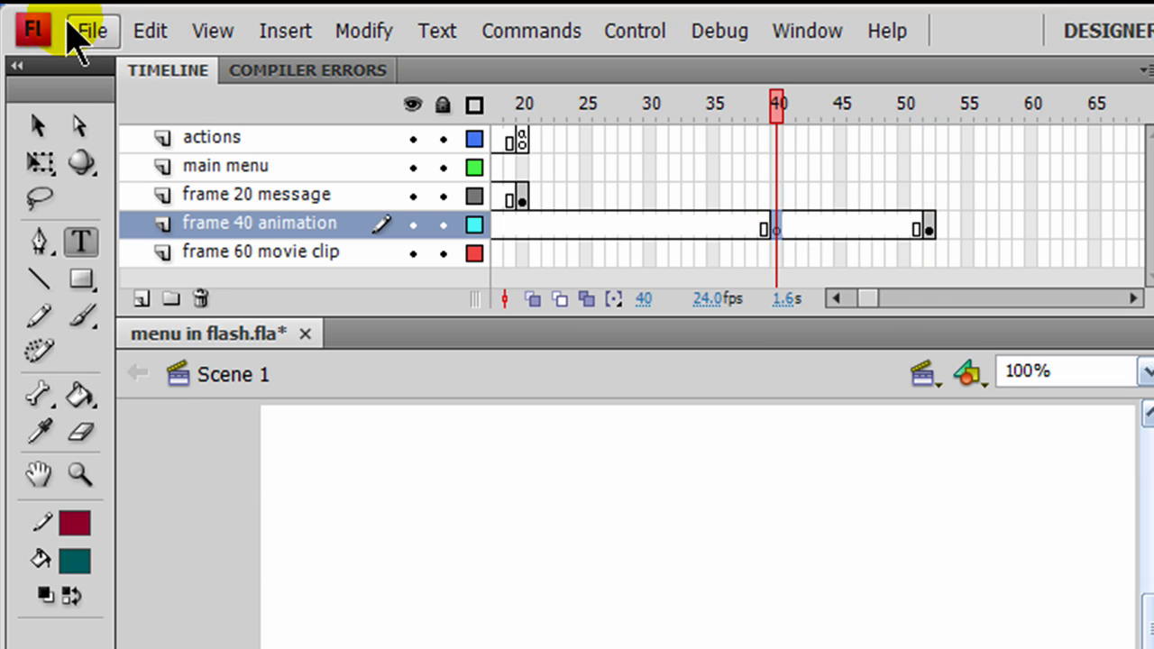
{"action": "left_click", "coordinate": [149, 32]}
{"action": "left_click", "coordinate": [221, 224]}
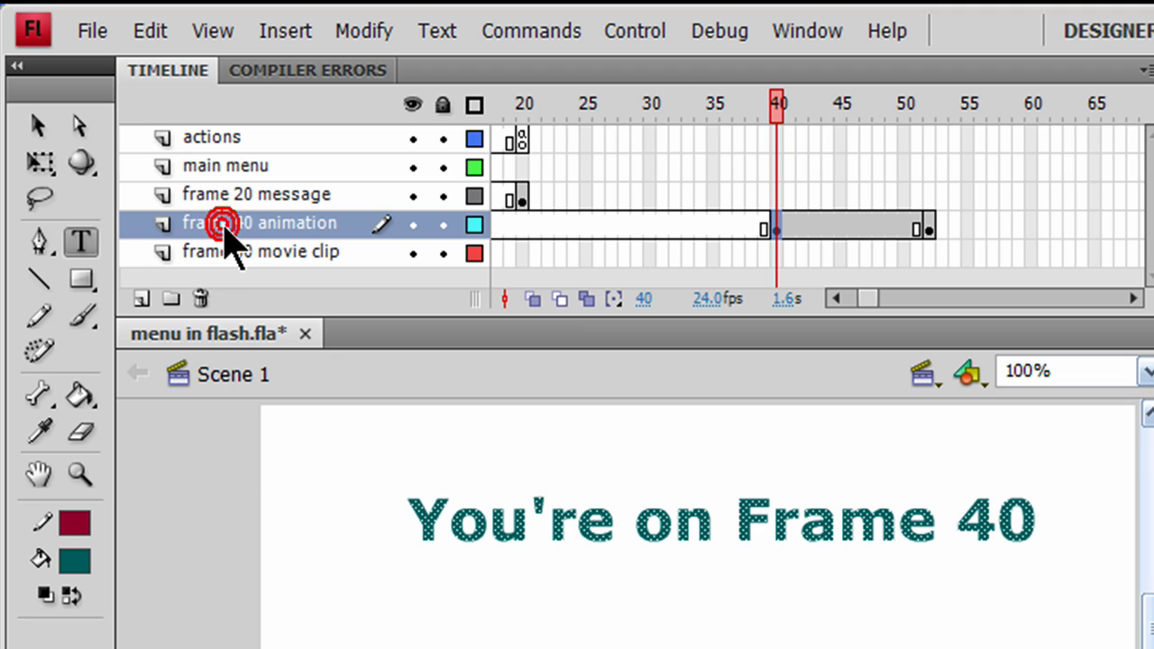
Step: Create a shape tween spanning frames 40 to 52, then select frame 40's shapes
{"action": "right_click", "coordinate": [864, 227]}
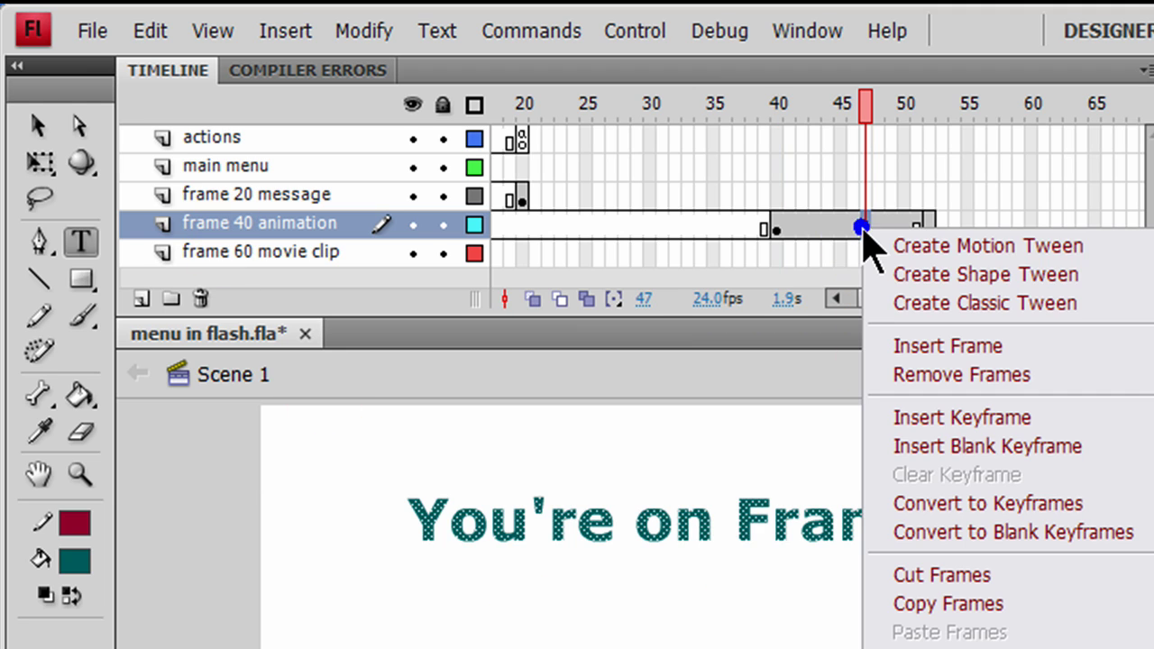
{"action": "left_click", "coordinate": [925, 275]}
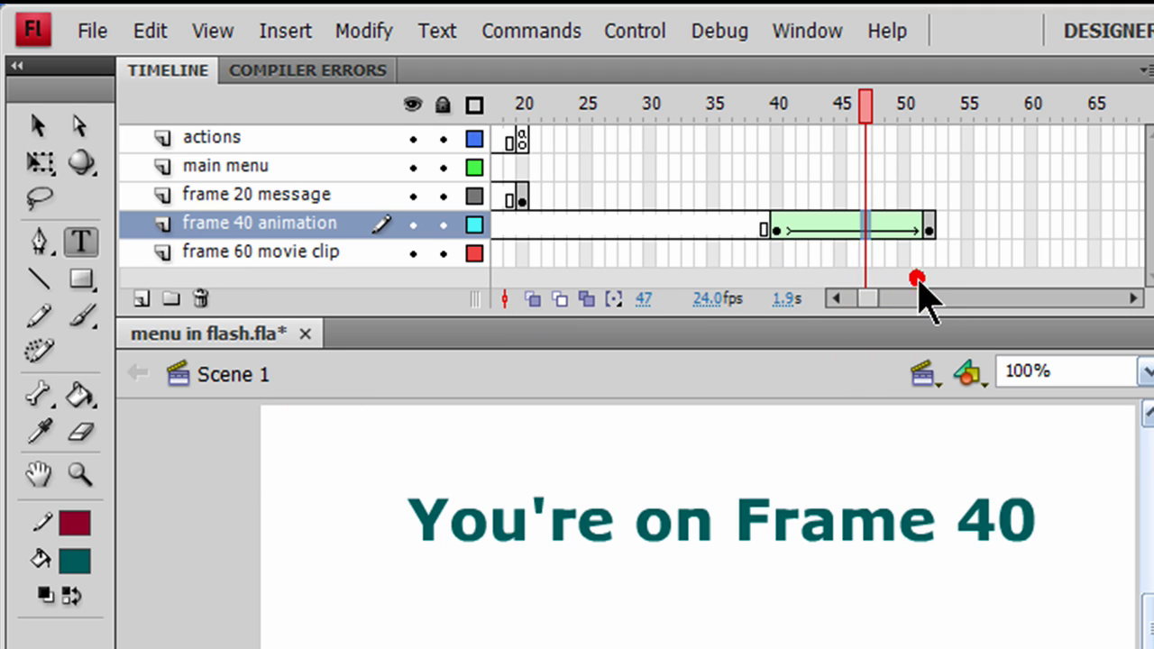
{"action": "left_click", "coordinate": [778, 227]}
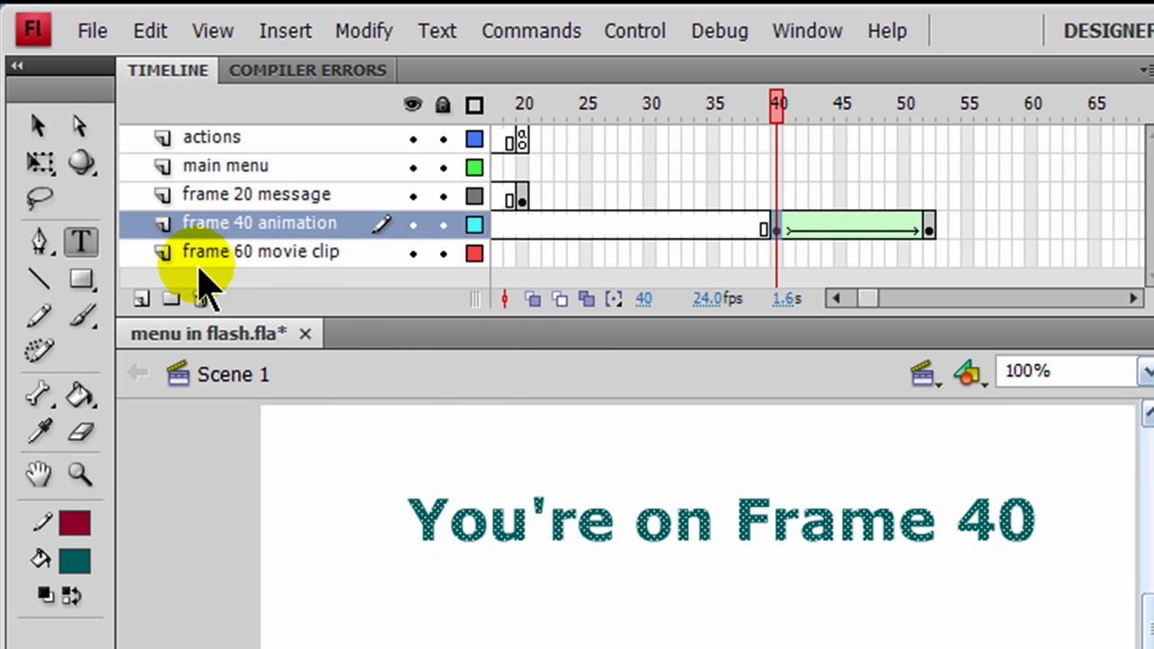
Step: Select the word 'You' at frame 40, rotate it about 35° clockwise and skew it down-left
{"action": "left_click", "coordinate": [38, 126]}
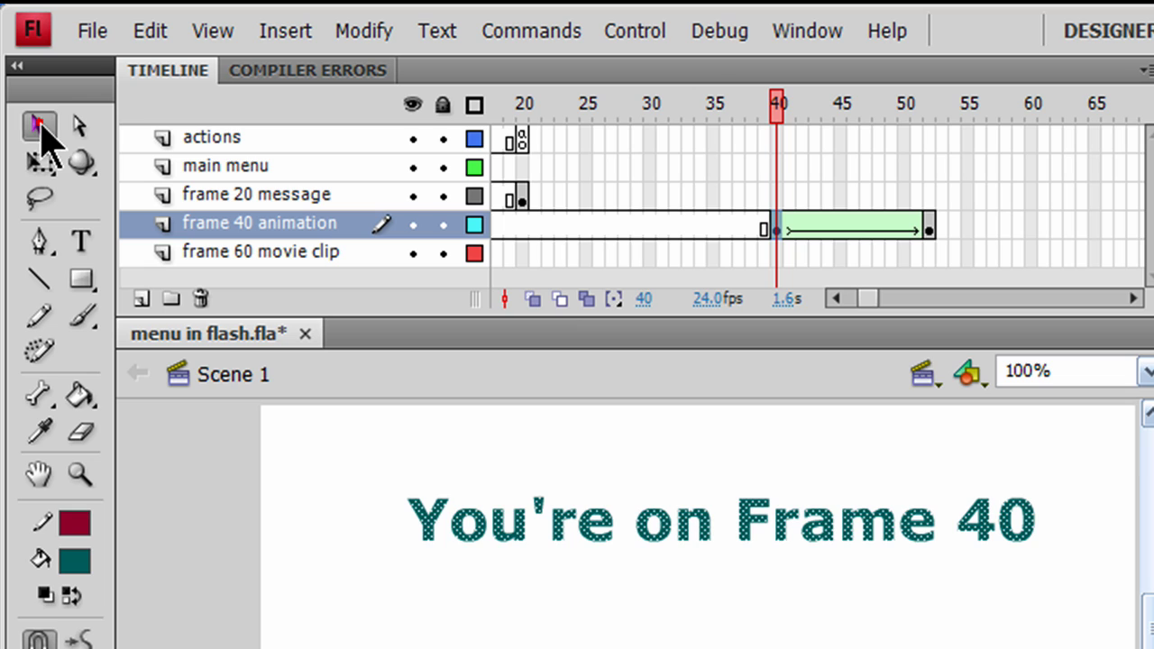
{"action": "left_click", "coordinate": [363, 459]}
{"action": "left_click_drag", "start_coordinate": [386, 451], "coordinate": [524, 563]}
{"action": "left_click", "coordinate": [39, 164]}
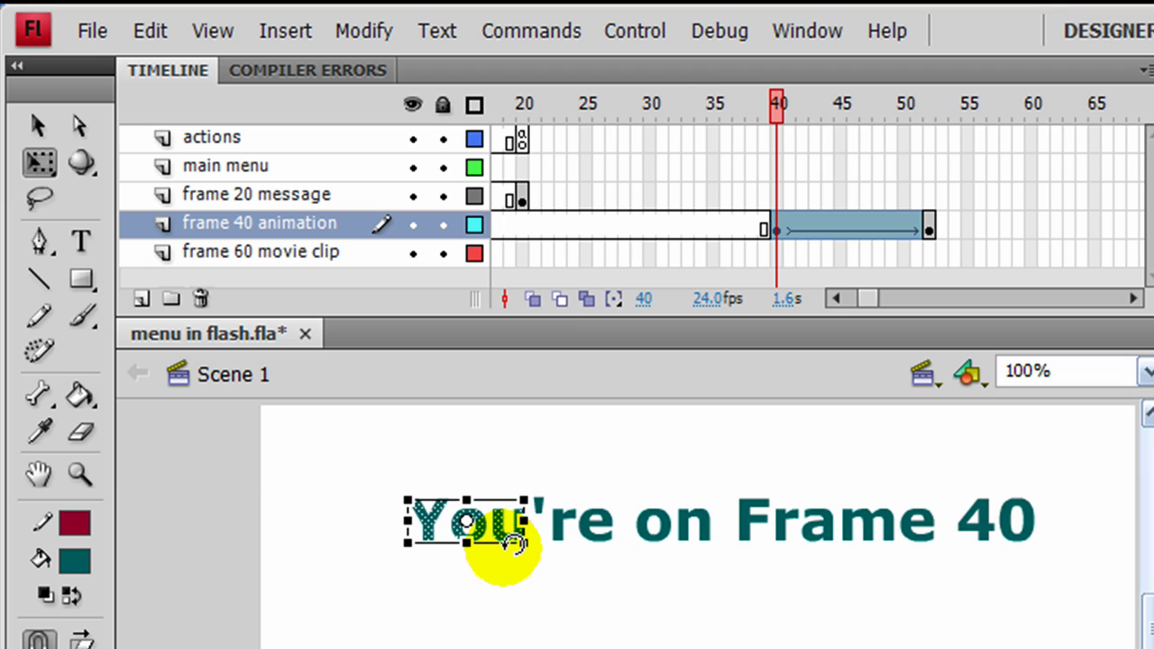
{"action": "left_click_drag", "start_coordinate": [516, 543], "coordinate": [529, 626]}
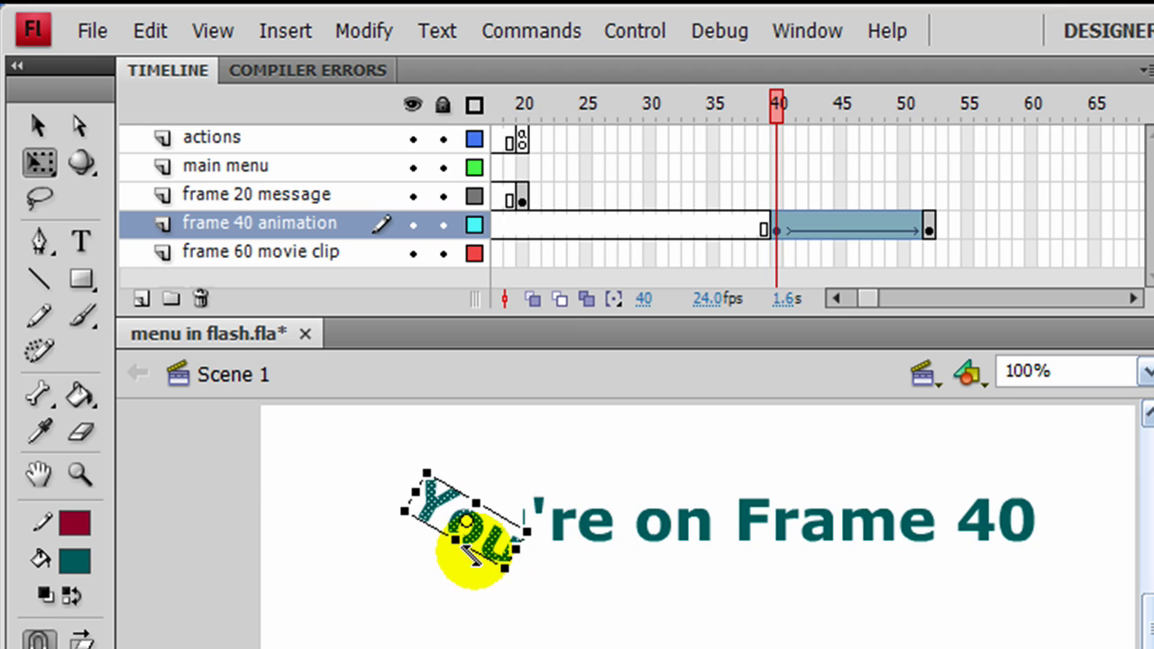
{"action": "left_click_drag", "start_coordinate": [468, 548], "coordinate": [591, 560]}
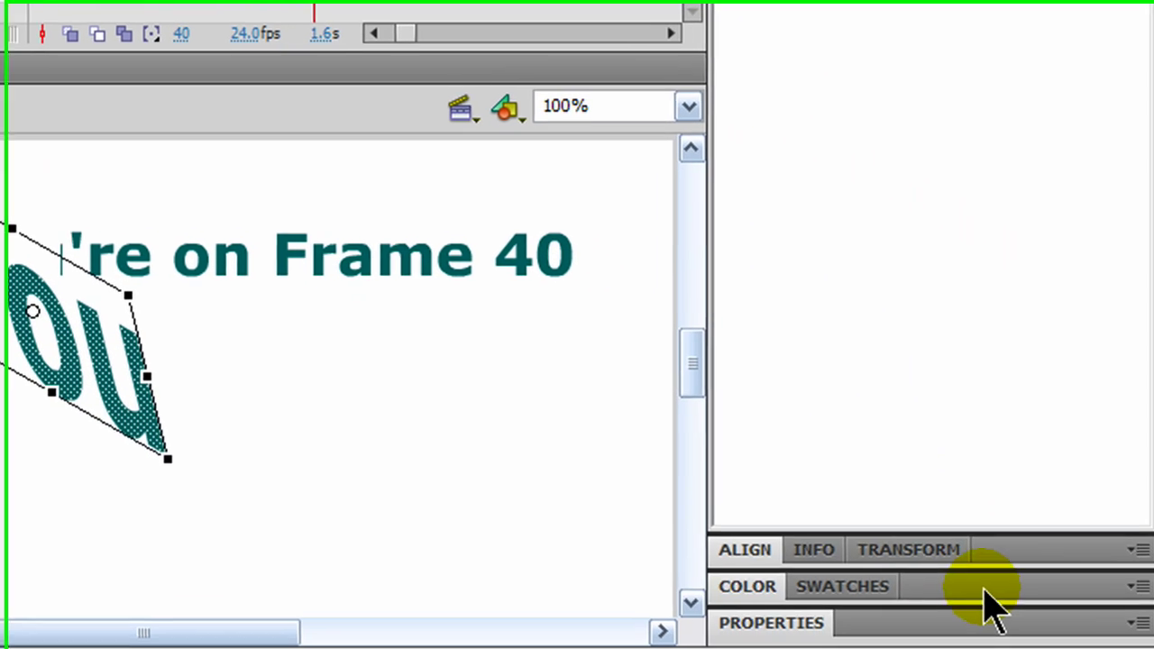
Step: Lower the fill alpha to 34%, then select the 're on Frame 40 shapes
{"action": "left_click", "coordinate": [974, 585]}
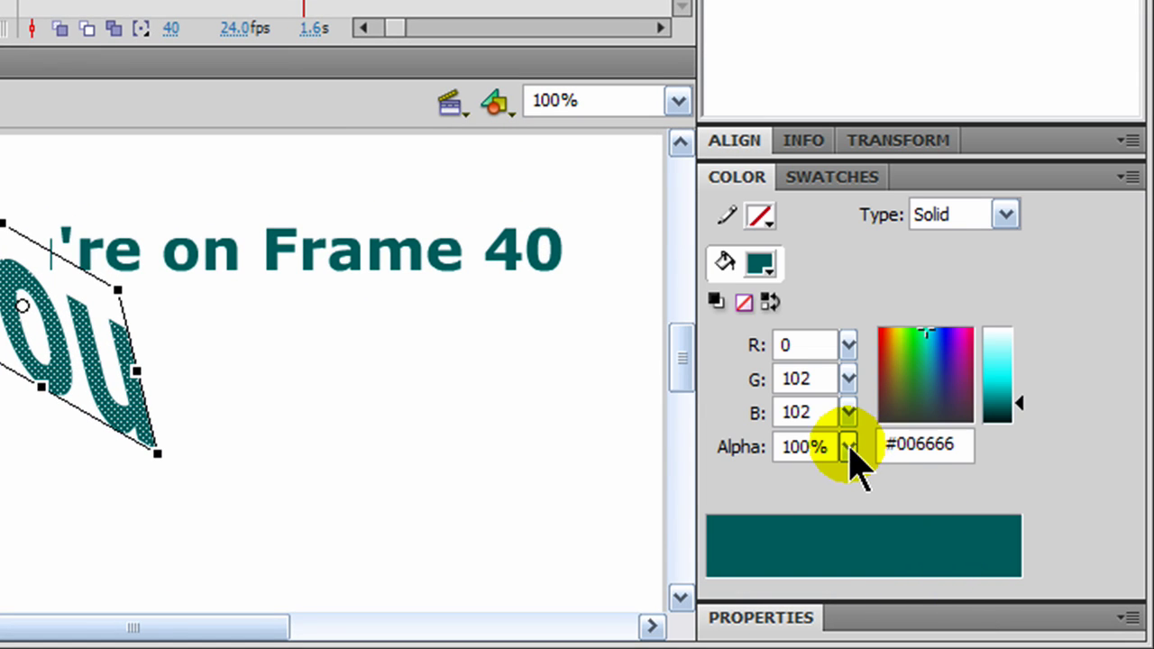
{"action": "left_click_drag", "start_coordinate": [849, 446], "coordinate": [850, 572]}
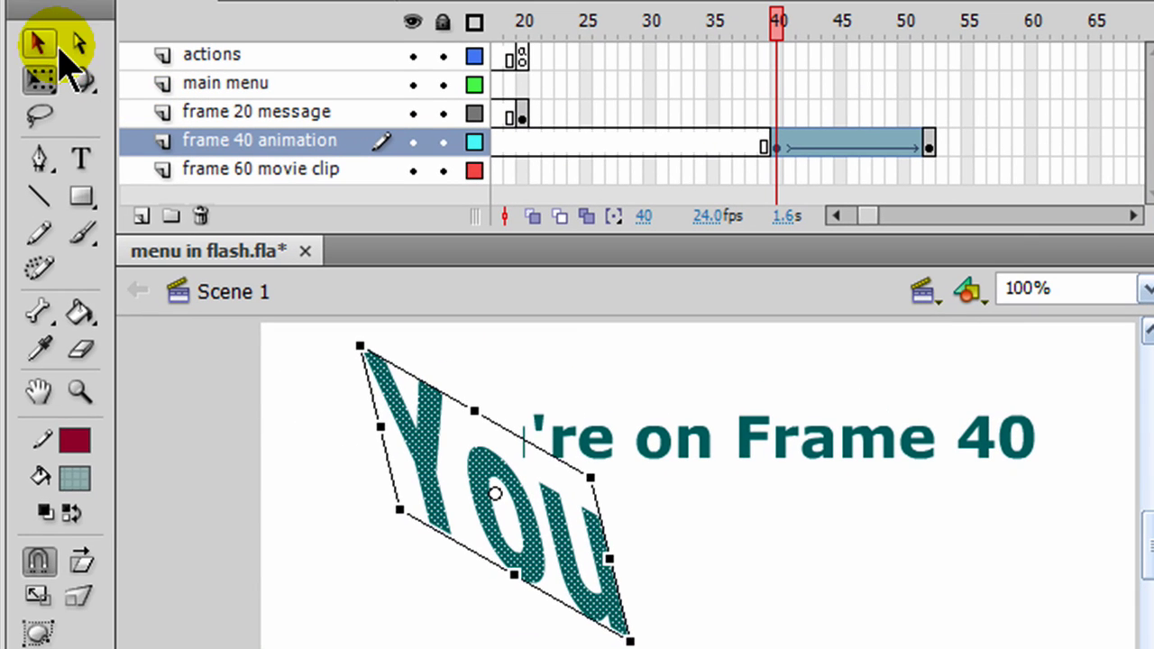
{"action": "left_click", "coordinate": [38, 38]}
{"action": "left_click_drag", "start_coordinate": [515, 380], "coordinate": [790, 478]}
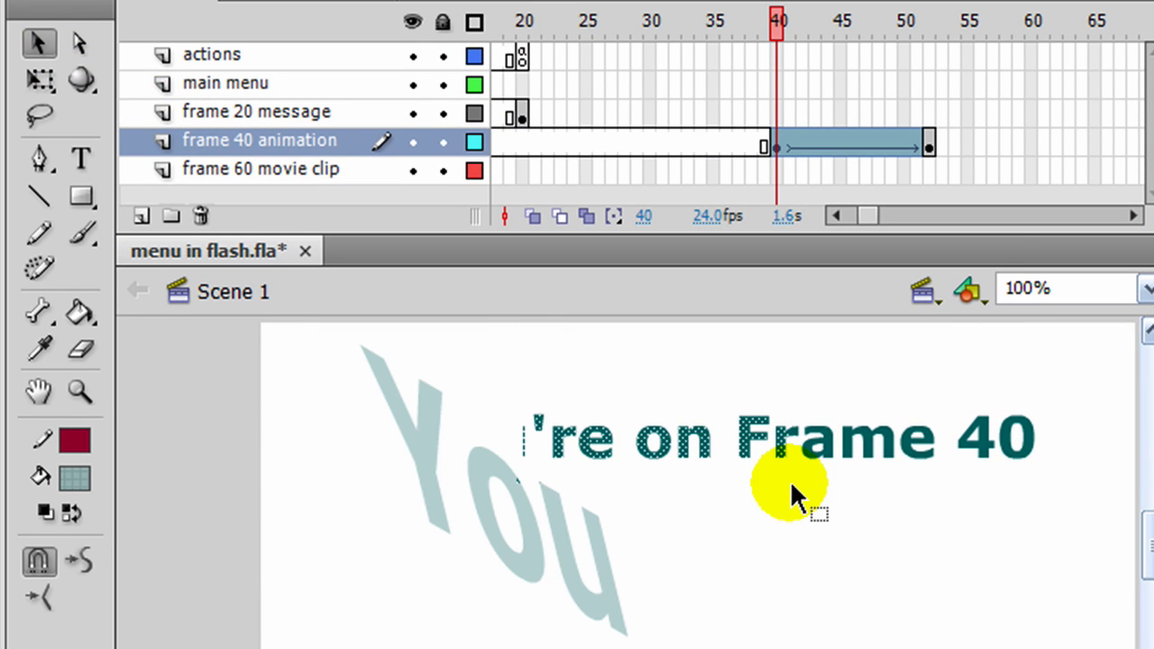
Step: Fill the selected shapes with magenta and play the timeline to preview the tween
{"action": "left_click", "coordinate": [39, 82]}
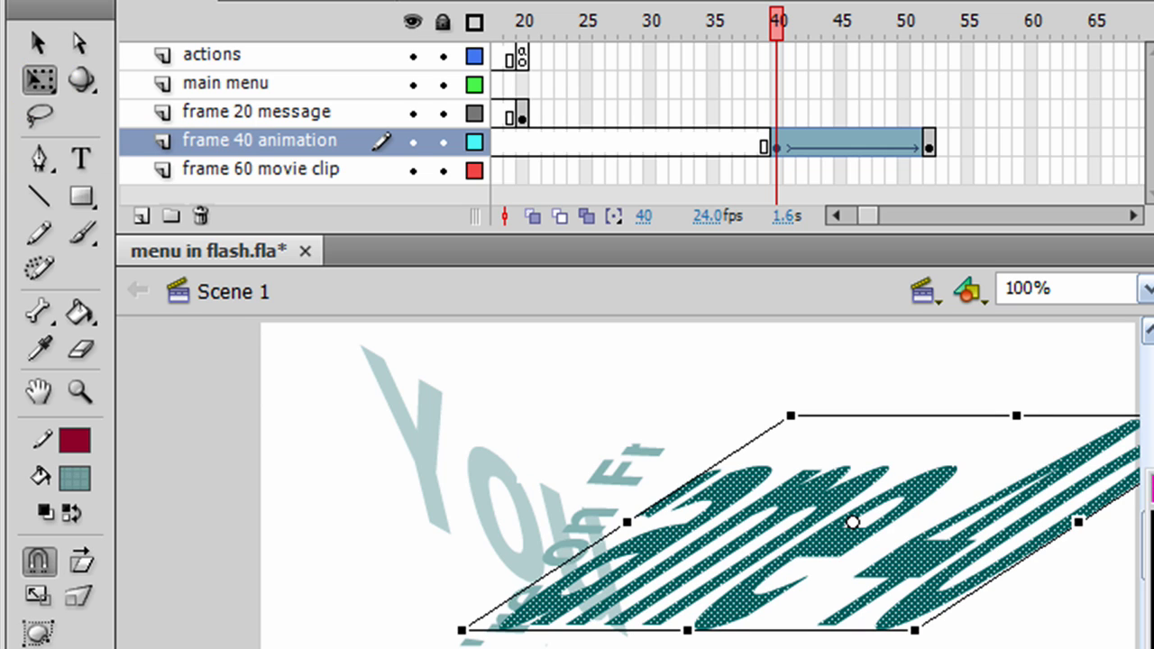
{"action": "left_click", "coordinate": [1150, 541]}
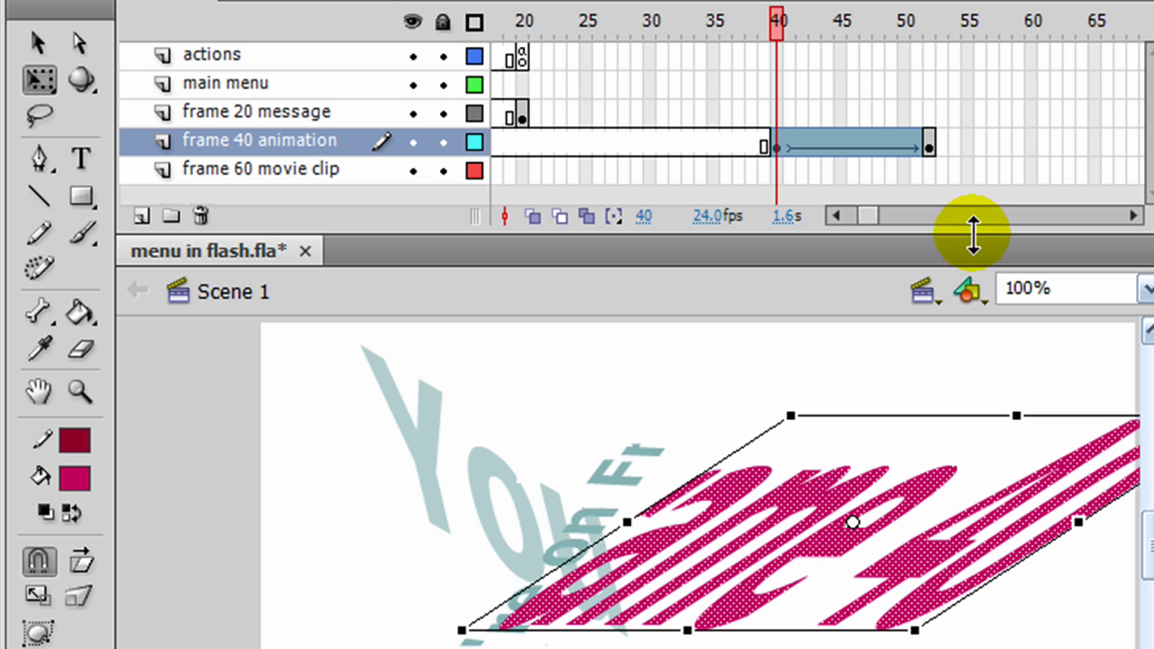
{"action": "key", "text": "Return"}
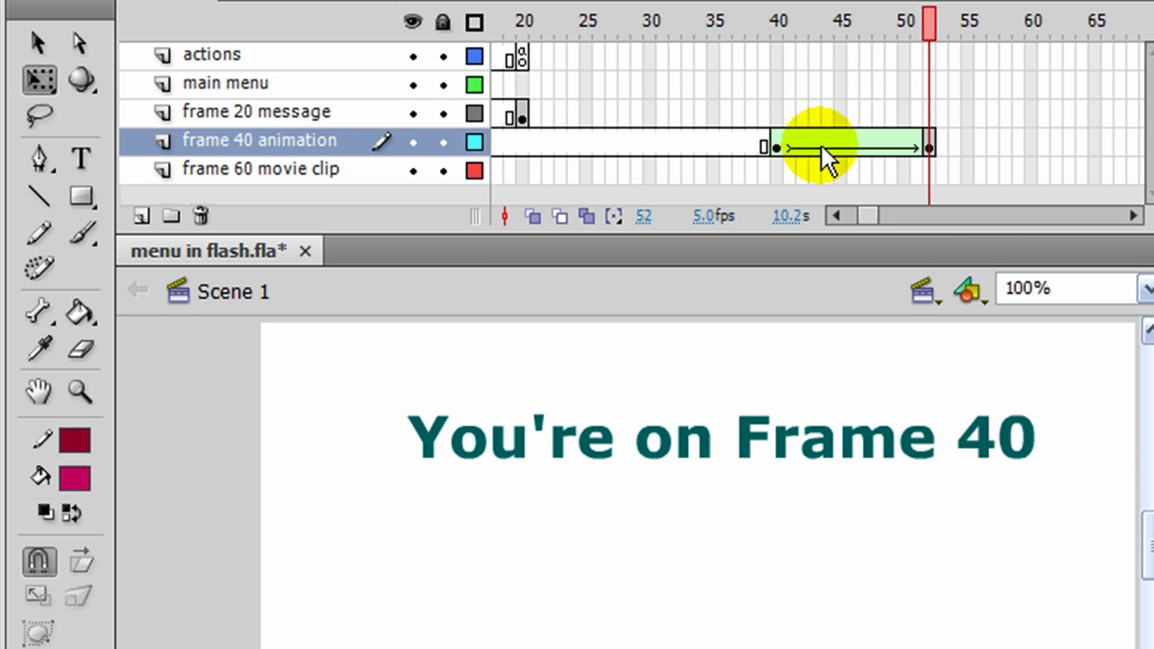
Step: Move the playhead to frame 40 of the frame 40 animation layer to view the tween's start
{"action": "left_click", "coordinate": [775, 148]}
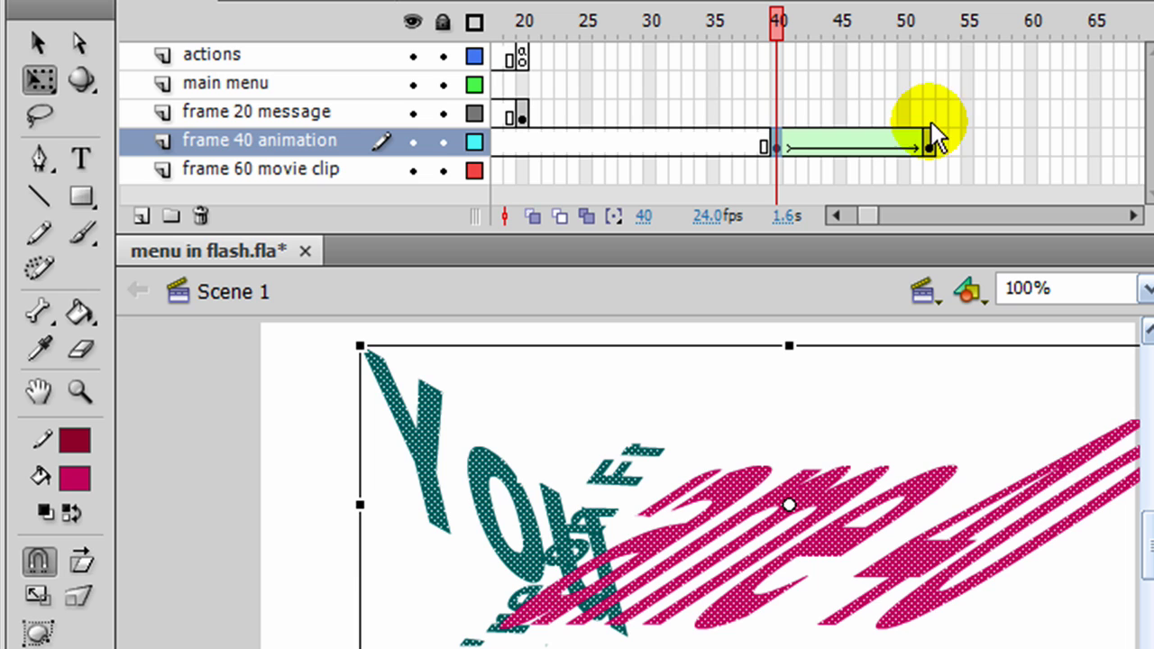
Step: Add a keyframe at frame 52 on the actions layer with stop(); and test the movie
{"action": "left_click", "coordinate": [930, 54]}
{"action": "key", "text": "F7"}
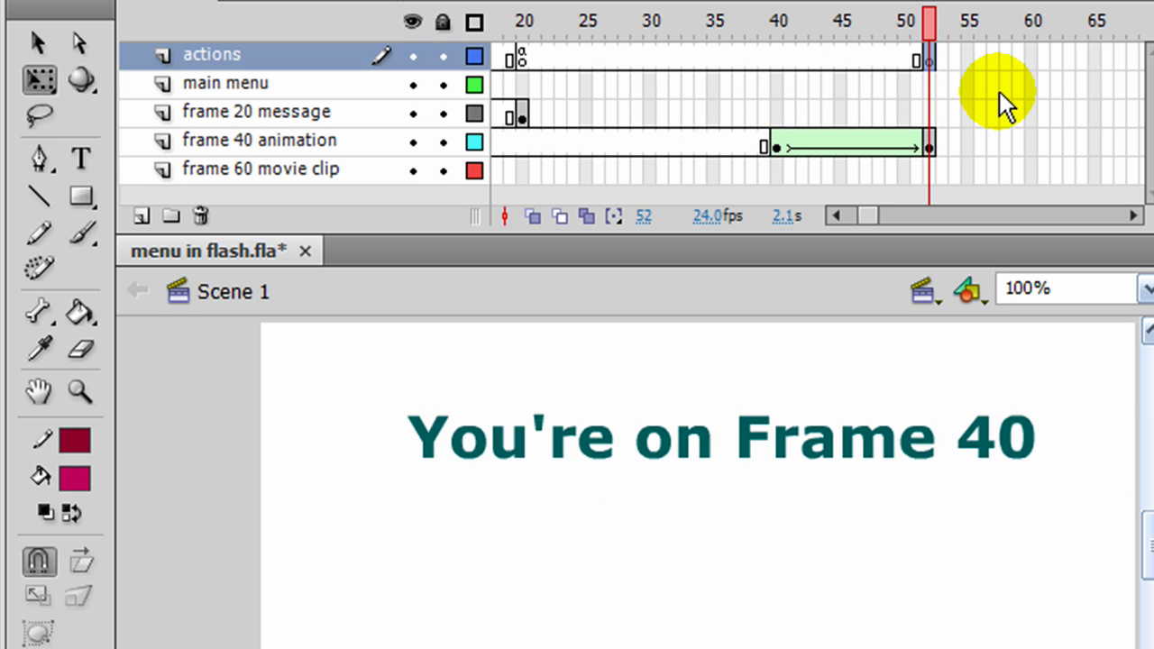
{"action": "right_click", "coordinate": [929, 56]}
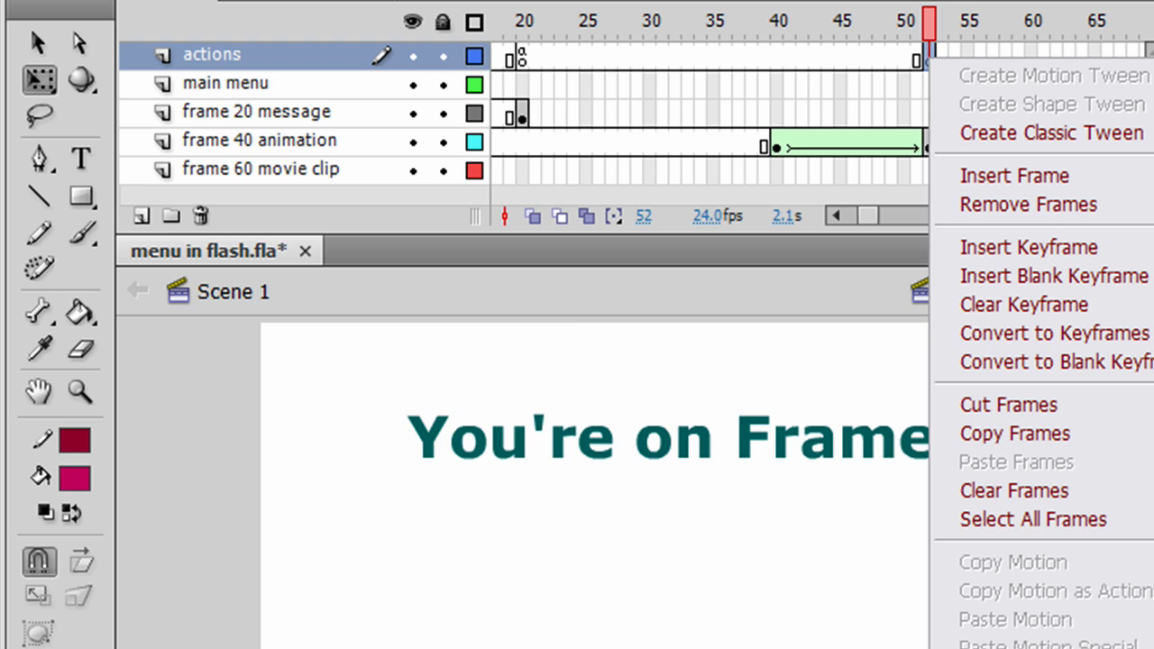
{"action": "key", "text": "F9"}
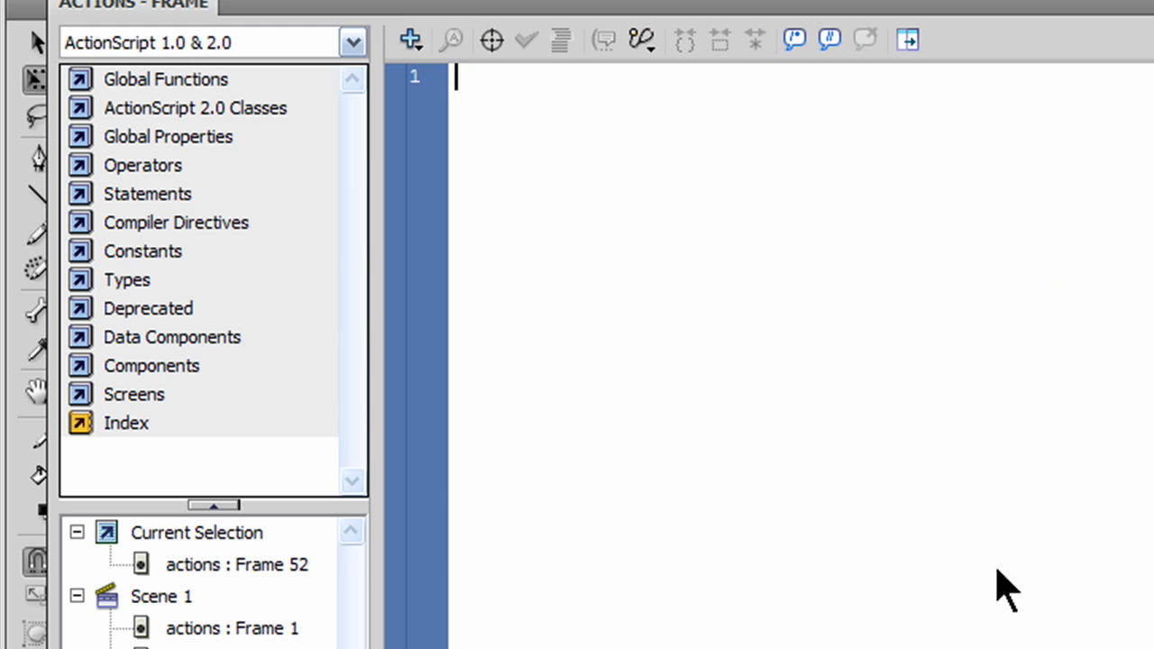
{"action": "type", "text": "stop();"}
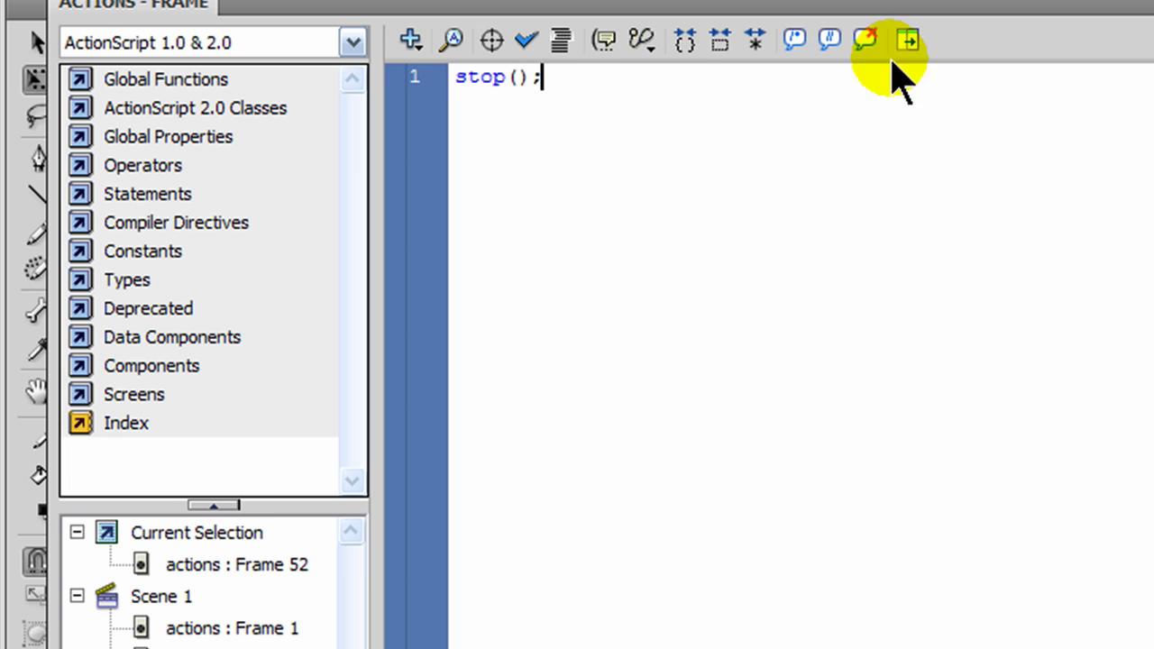
{"action": "key", "text": "F9"}
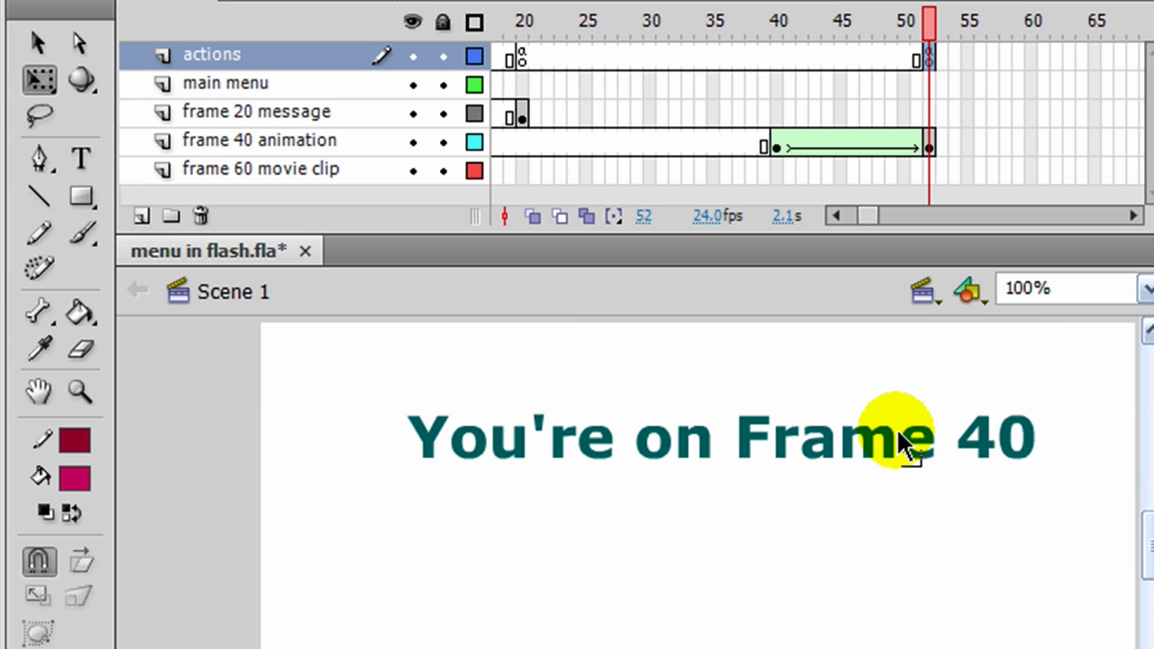
{"action": "key", "text": "ctrl+Return"}
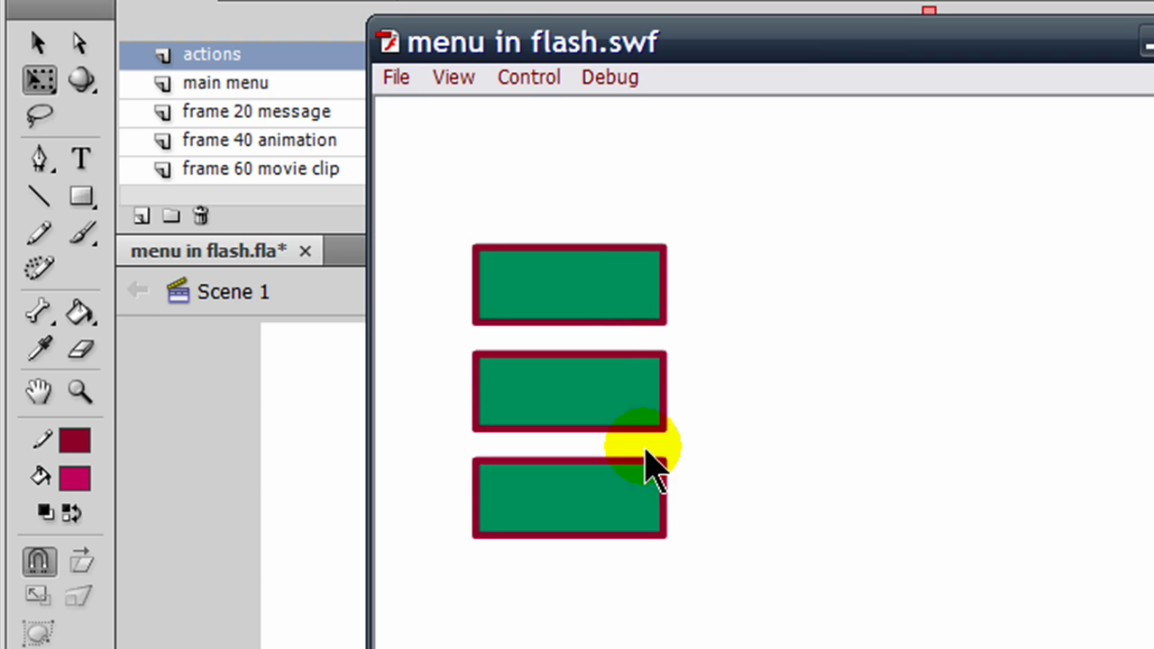
Step: Try the top button, then re-test and try the middle button, closing each test window
{"action": "left_click", "coordinate": [582, 283]}
{"action": "left_click", "coordinate": [819, 206]}
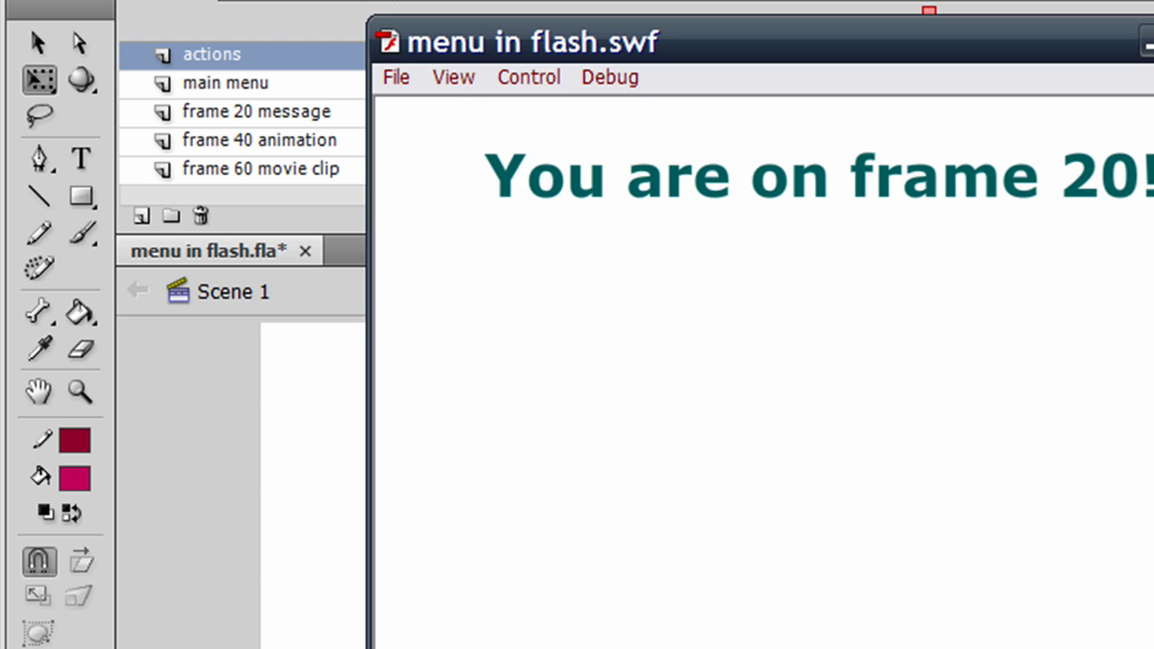
{"action": "key", "text": "ctrl+w"}
{"action": "key", "text": "ctrl+Return"}
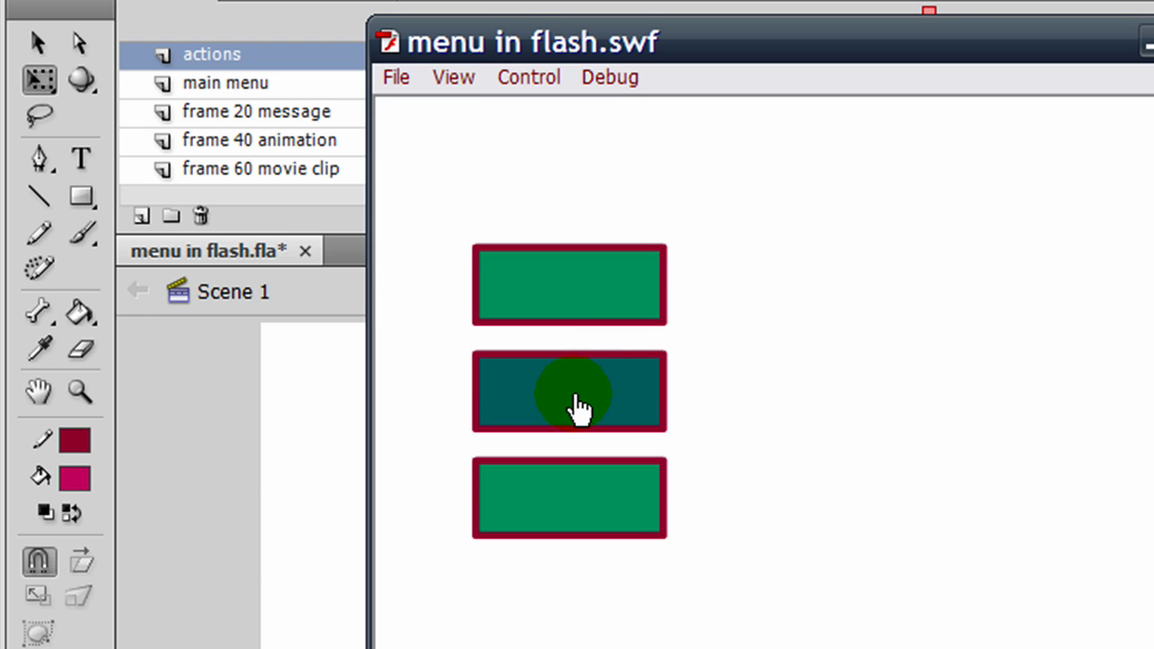
{"action": "left_click", "coordinate": [578, 408]}
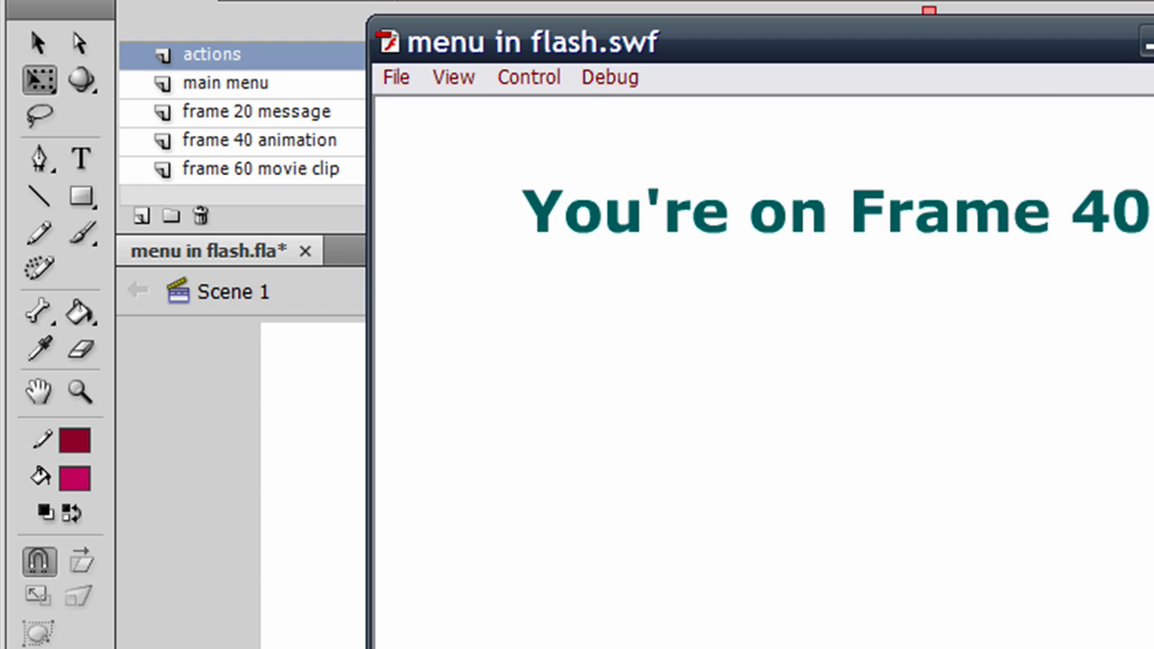
{"action": "key", "text": "ctrl+w"}
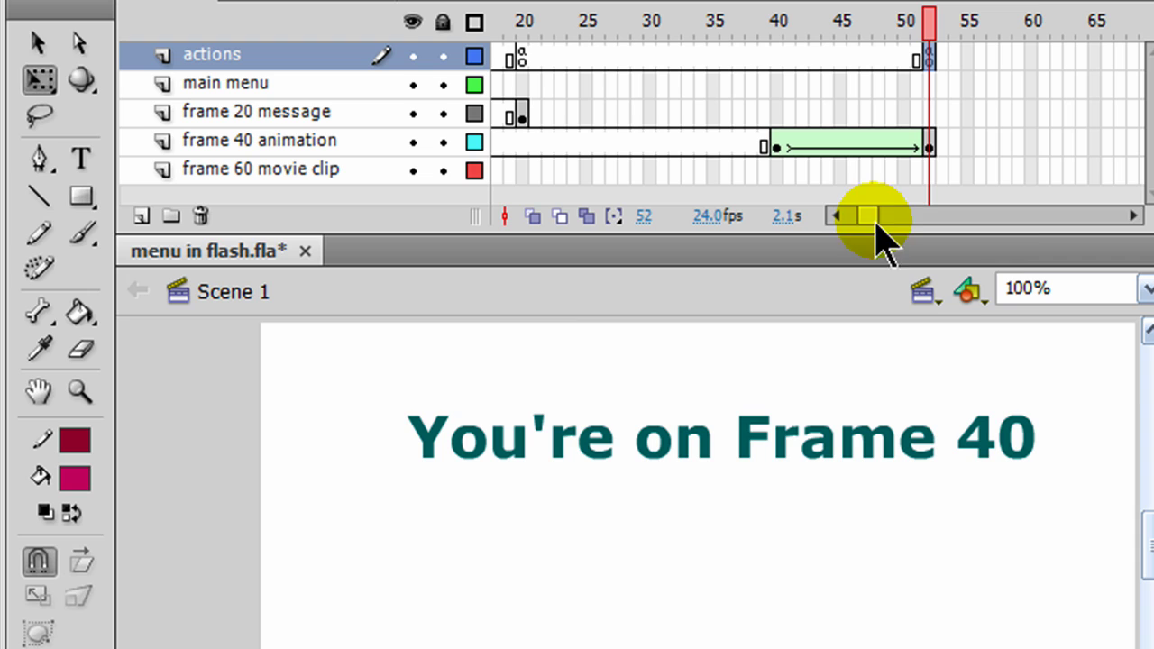
Step: Scroll the timeline and select frame 60 on the frame 60 movie clip layer
{"action": "left_click", "coordinate": [1133, 216]}
{"action": "left_click", "coordinate": [1134, 215]}
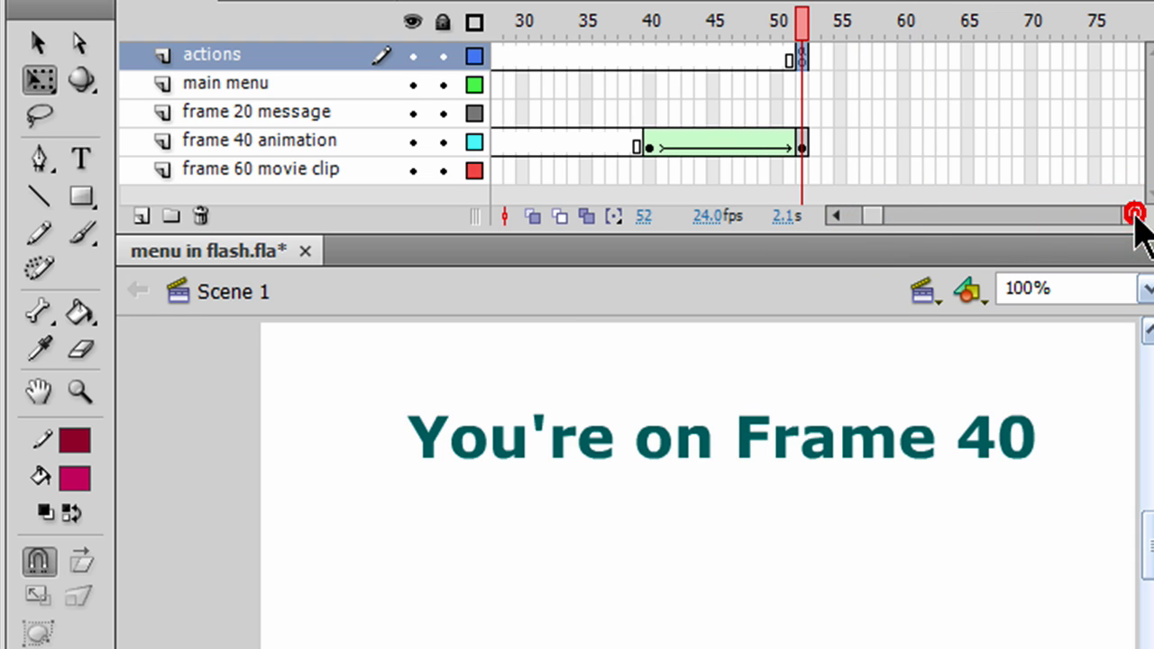
{"action": "left_click", "coordinate": [904, 169]}
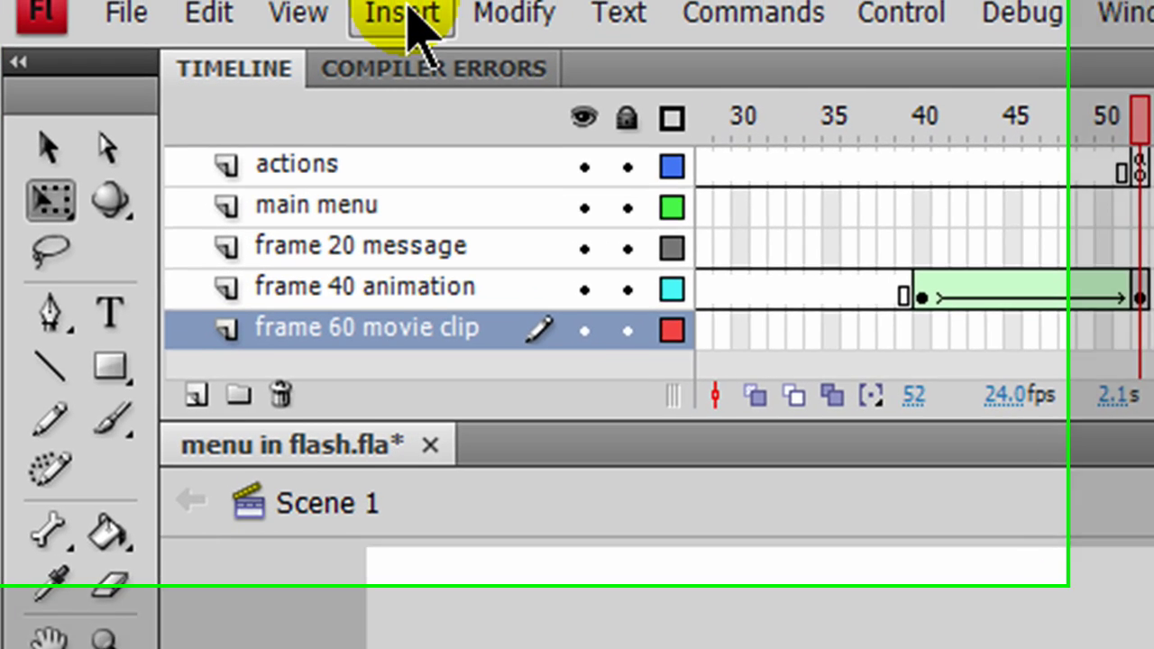
Step: Create a new Movie Clip symbol named 'dancing stick figure'
{"action": "left_click", "coordinate": [290, 0]}
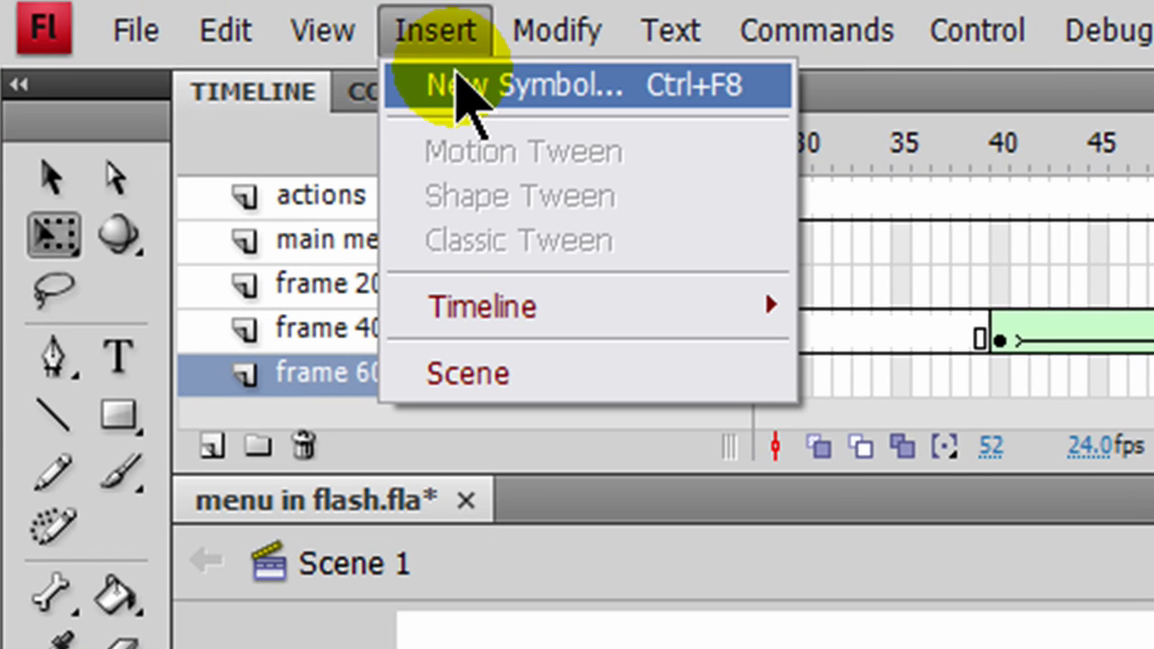
{"action": "left_click", "coordinate": [454, 83]}
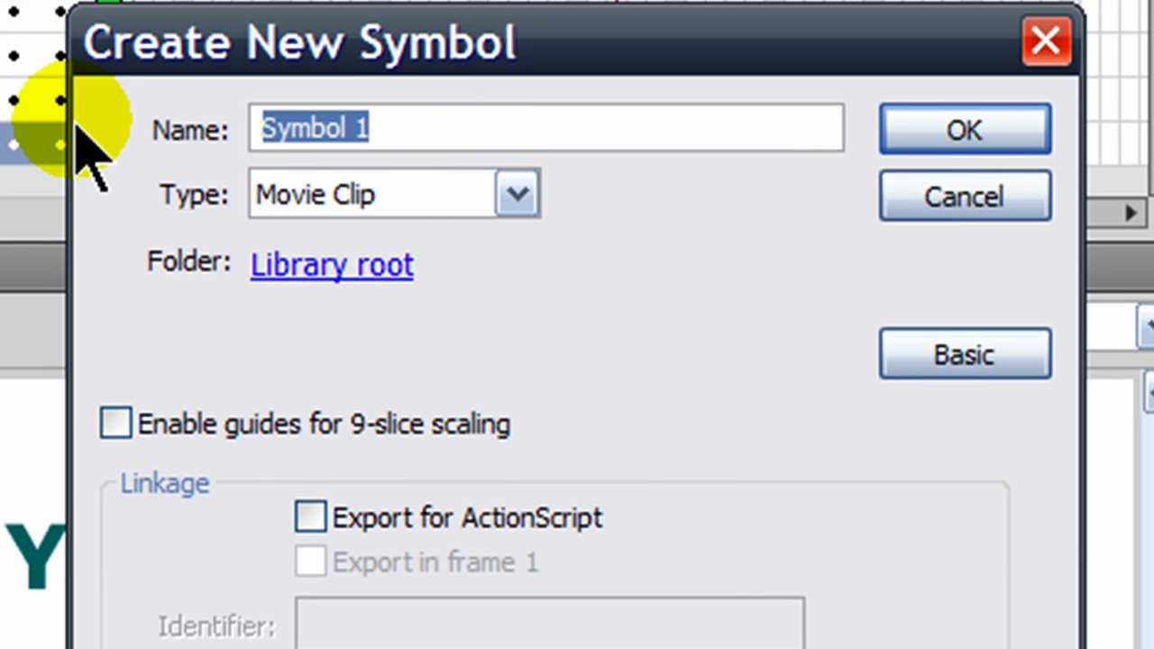
{"action": "type", "text": "dancing stick "}
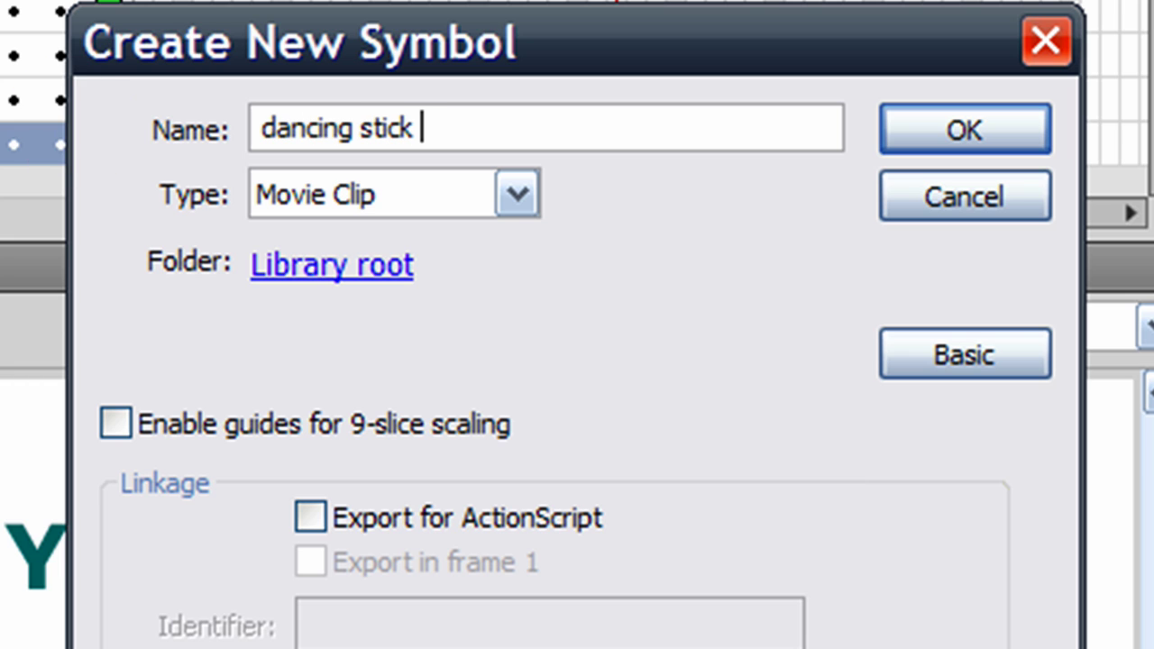
{"action": "type", "text": "figure"}
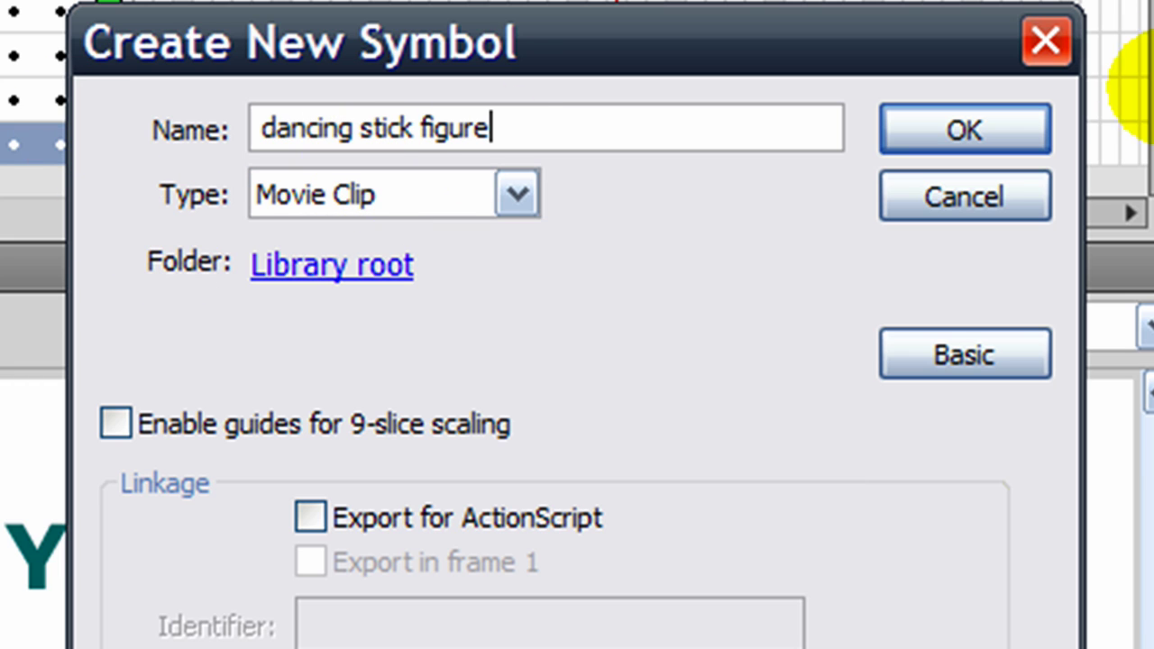
{"action": "left_click", "coordinate": [1016, 131]}
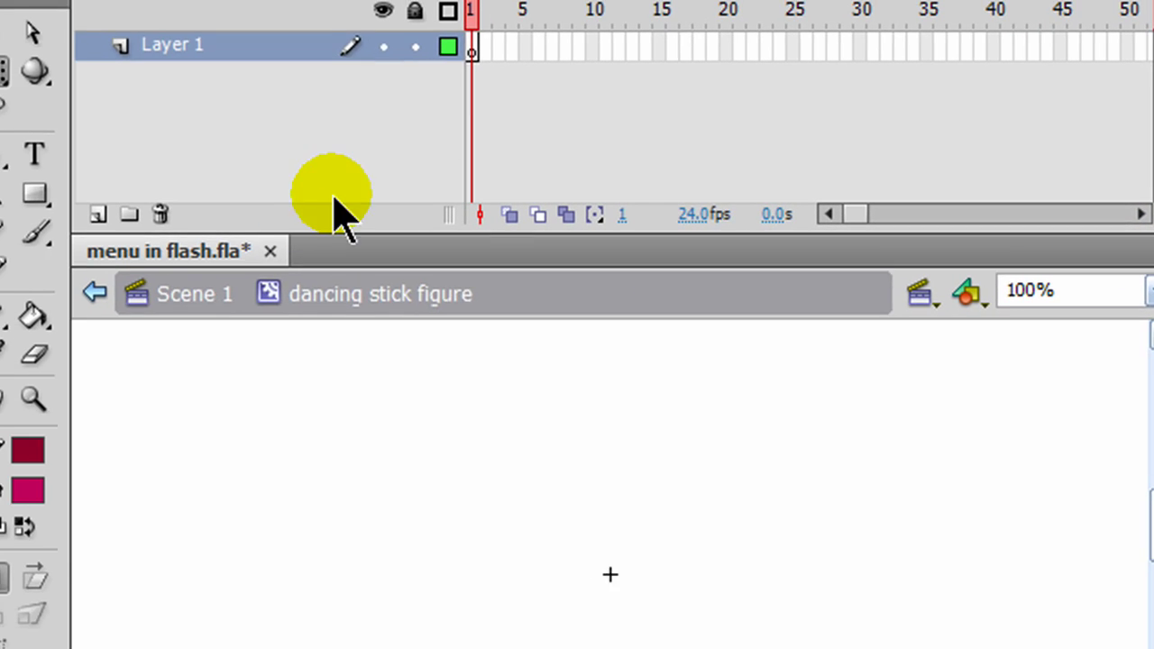
Step: On the symbol's Layer 1, brush-paint a thick magenta stick figure: round head, arms and legs
{"action": "left_click", "coordinate": [343, 51]}
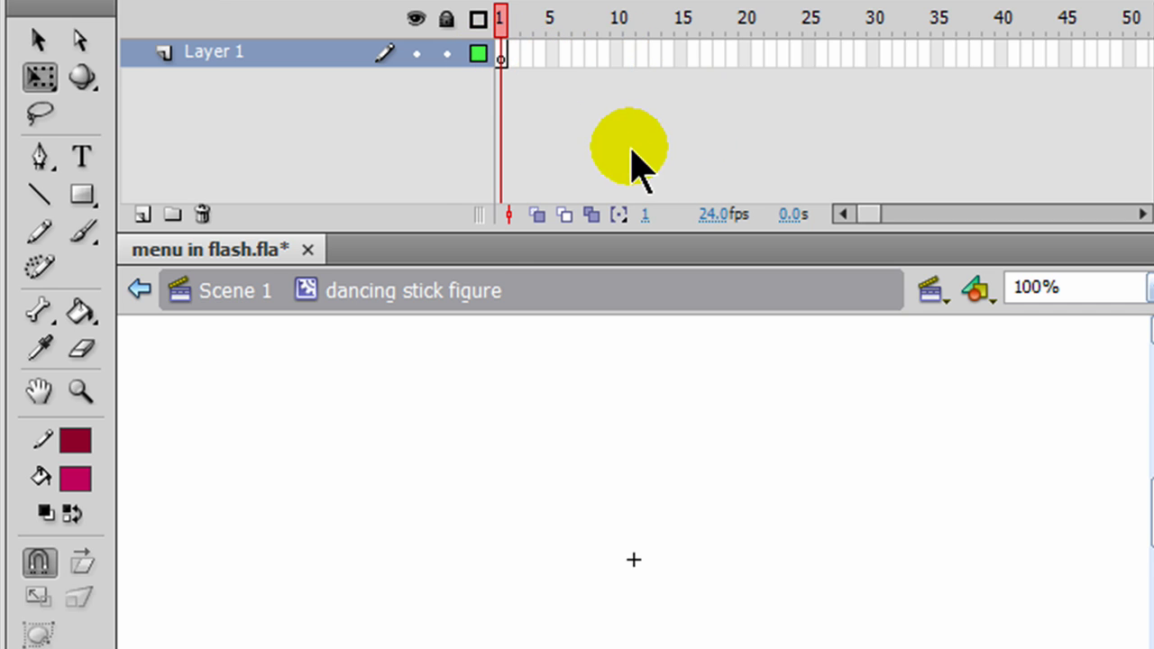
{"action": "left_click", "coordinate": [83, 232]}
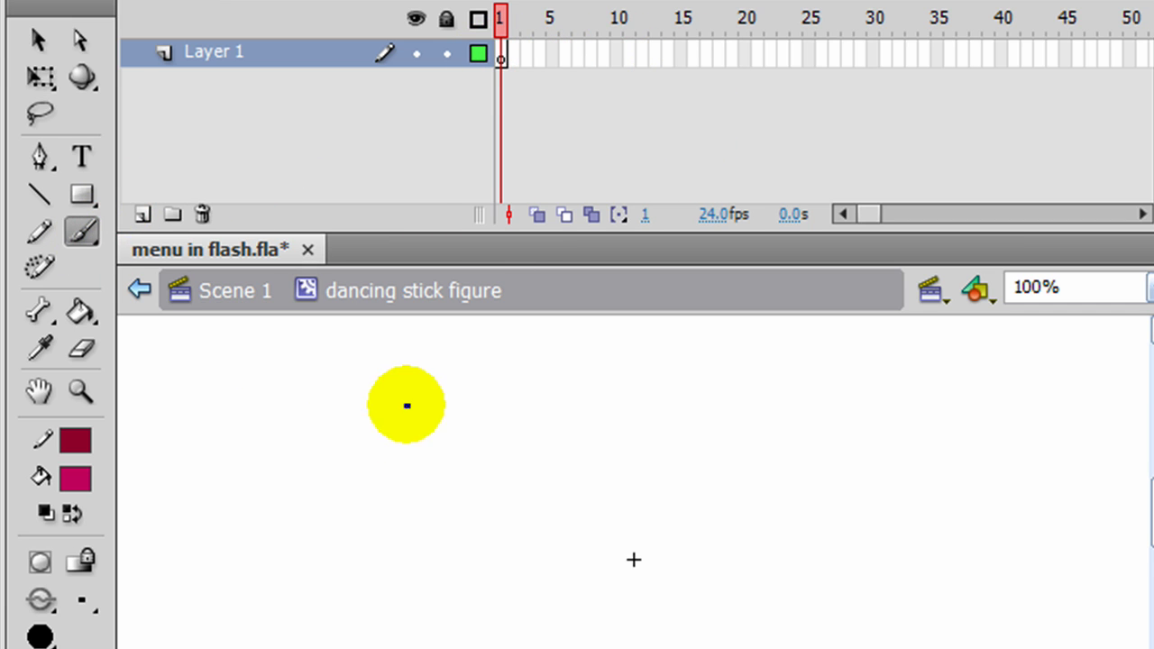
{"action": "left_click", "coordinate": [82, 602]}
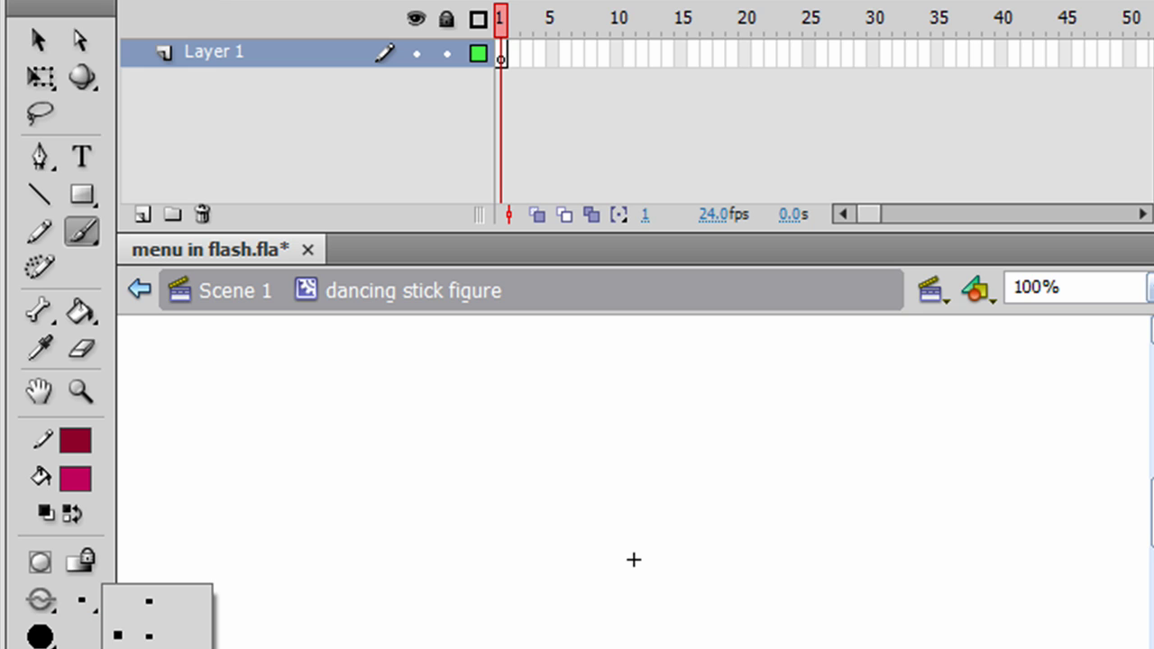
{"action": "left_click", "coordinate": [149, 636]}
{"action": "mouse_move", "coordinate": [598, 459]}
{"action": "left_mouse_down"}
{"action": "mouse_move", "coordinate": [571, 472]}
{"action": "mouse_move", "coordinate": [644, 427]}
{"action": "mouse_move", "coordinate": [607, 538]}
{"action": "mouse_move", "coordinate": [621, 533]}
{"action": "mouse_move", "coordinate": [607, 637]}
{"action": "mouse_move", "coordinate": [603, 623]}
{"action": "mouse_move", "coordinate": [636, 613]}
{"action": "mouse_move", "coordinate": [653, 648]}
{"action": "left_mouse_up"}
{"action": "left_click_drag", "start_coordinate": [565, 566], "coordinate": [695, 571]}
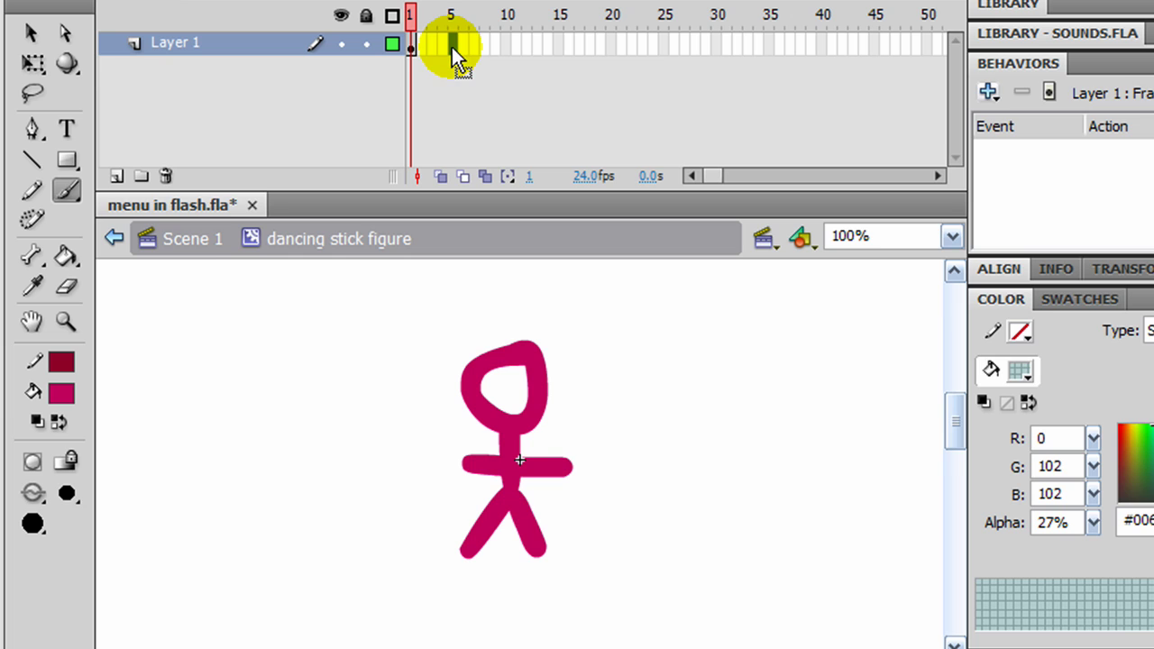
Step: Add a keyframe at frame 5 and skew the stick figure's legs to slant right
{"action": "key", "text": "F6"}
{"action": "left_click", "coordinate": [31, 33]}
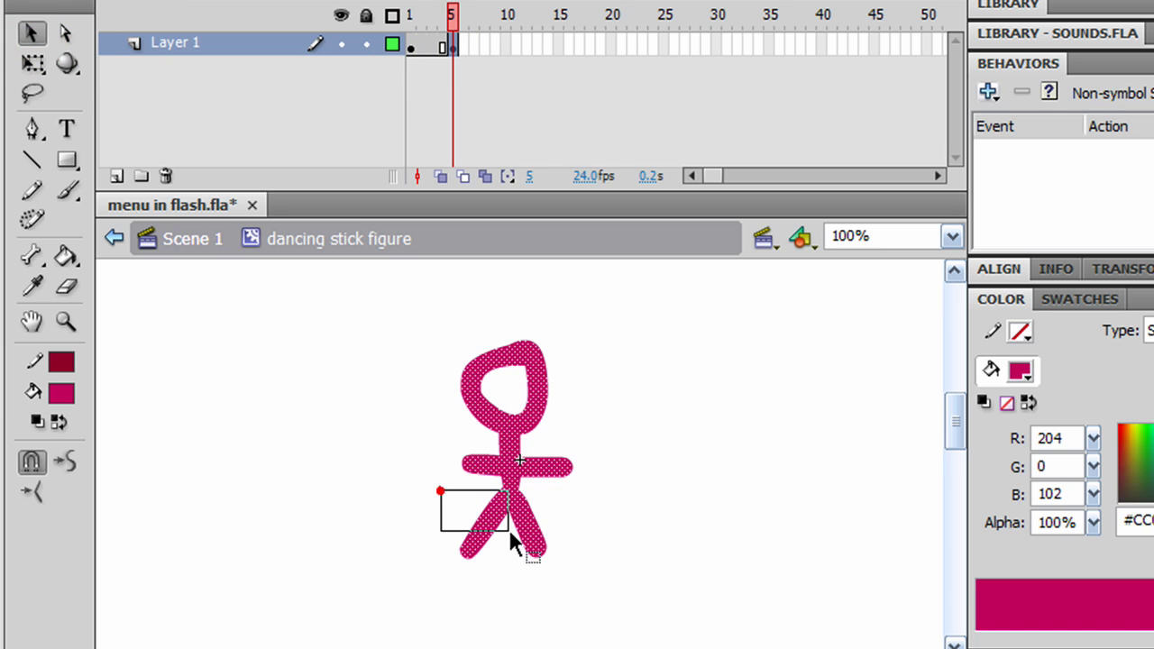
{"action": "left_click_drag", "start_coordinate": [585, 572], "coordinate": [590, 587]}
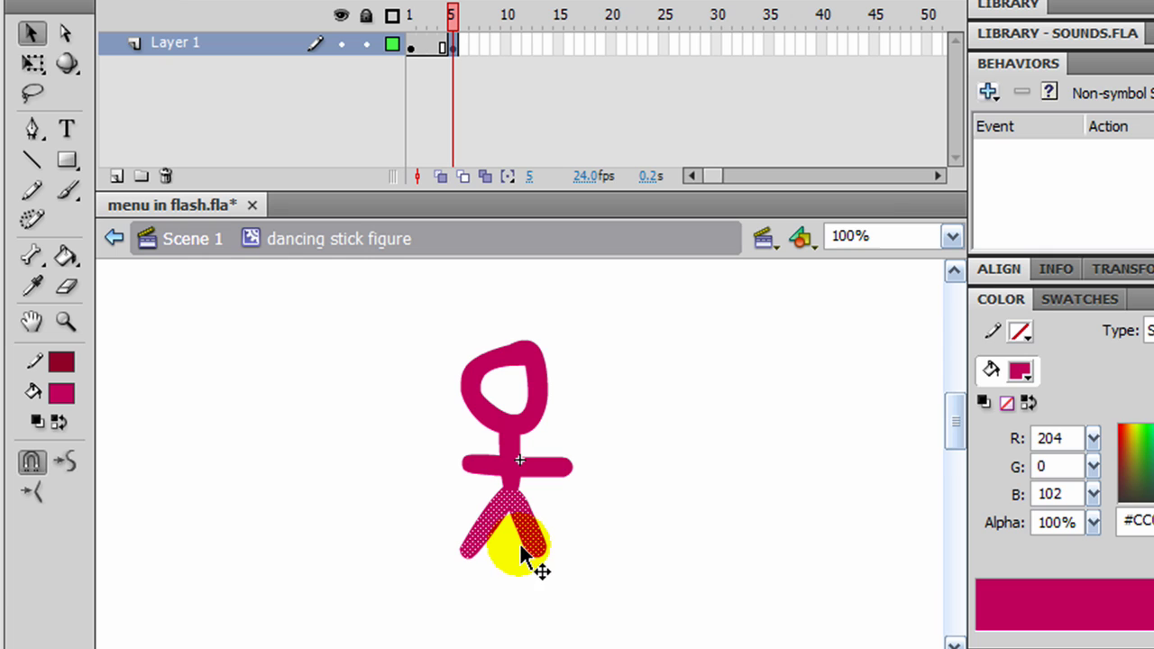
{"action": "left_click", "coordinate": [40, 58]}
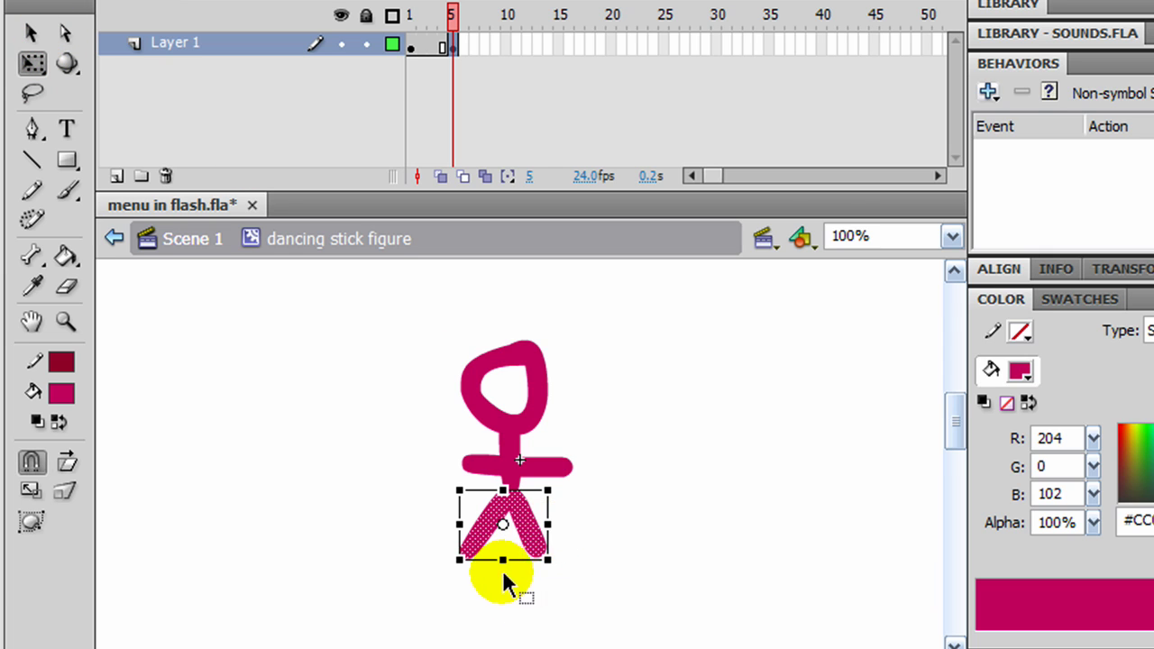
{"action": "left_click_drag", "start_coordinate": [526, 558], "coordinate": [560, 558]}
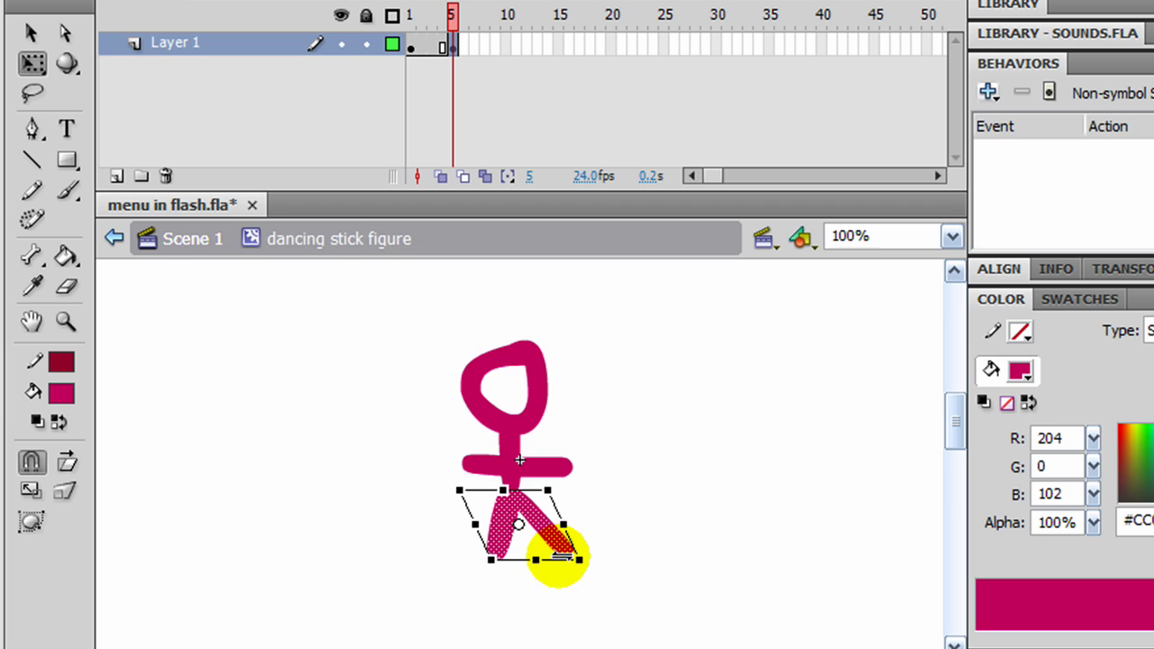
Step: Add a keyframe at frame 10 and skew the legs to slant the other way
{"action": "left_click", "coordinate": [506, 49]}
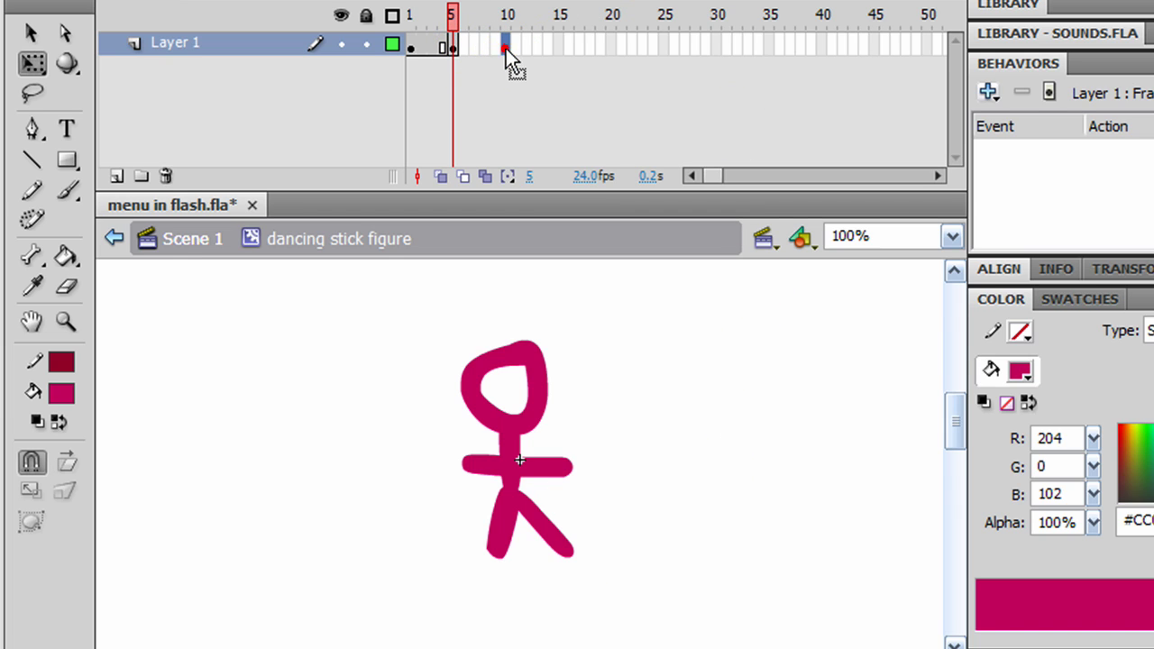
{"action": "key", "text": "F6"}
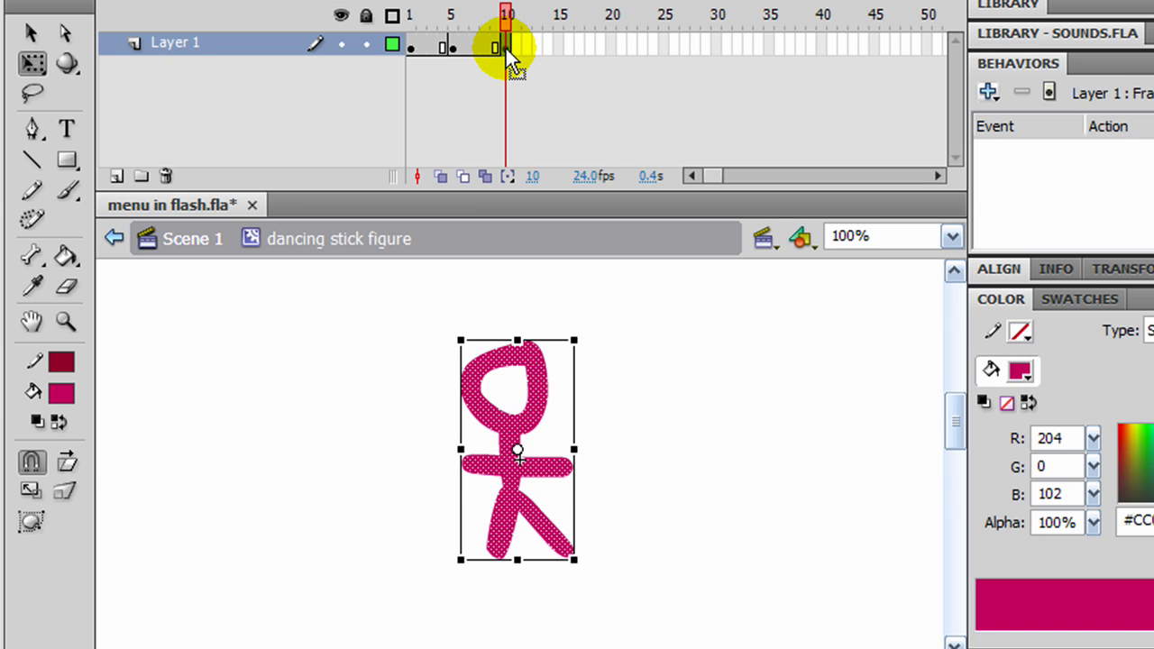
{"action": "left_click", "coordinate": [33, 35]}
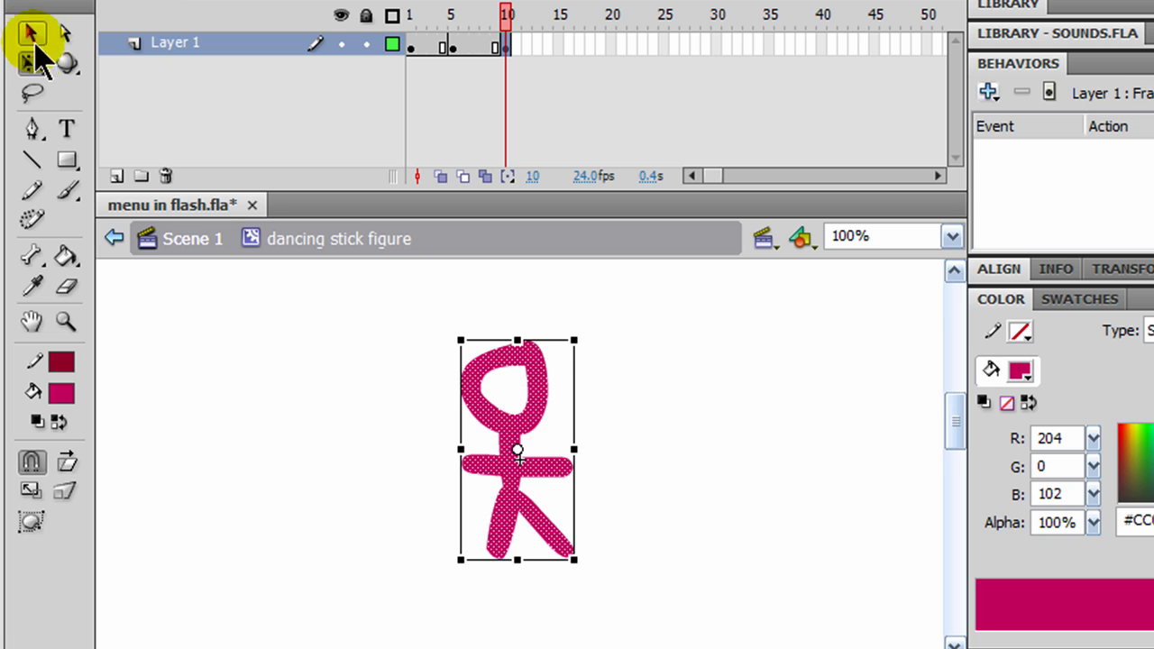
{"action": "left_click", "coordinate": [325, 474]}
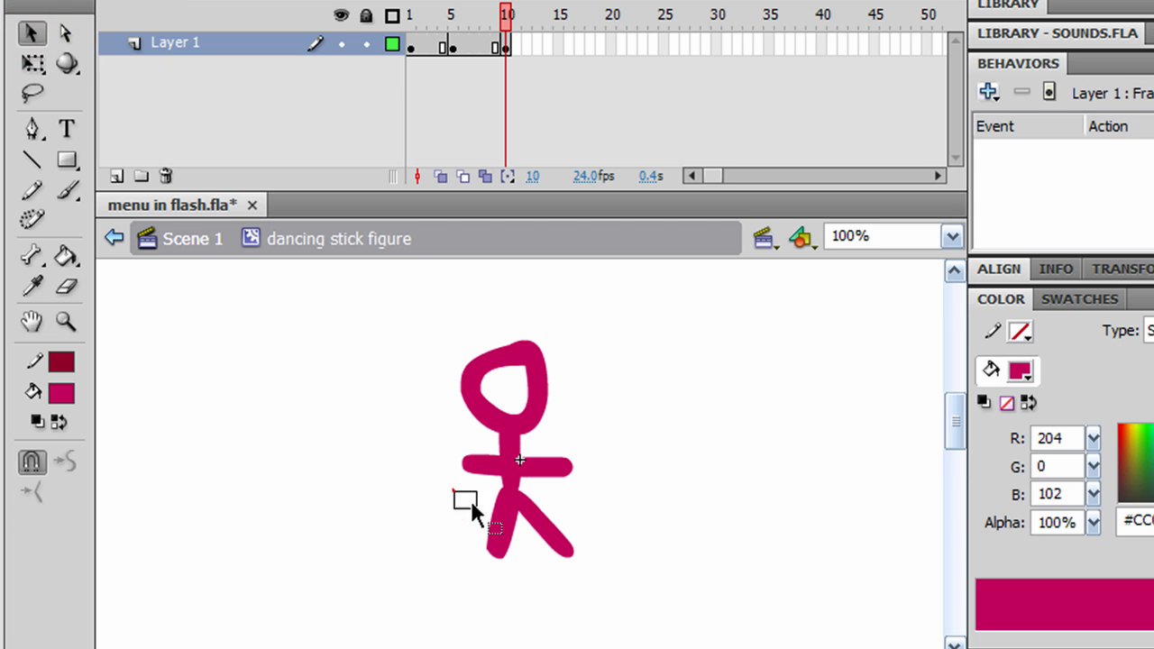
{"action": "left_click_drag", "start_coordinate": [616, 564], "coordinate": [616, 562]}
{"action": "left_click", "coordinate": [32, 63]}
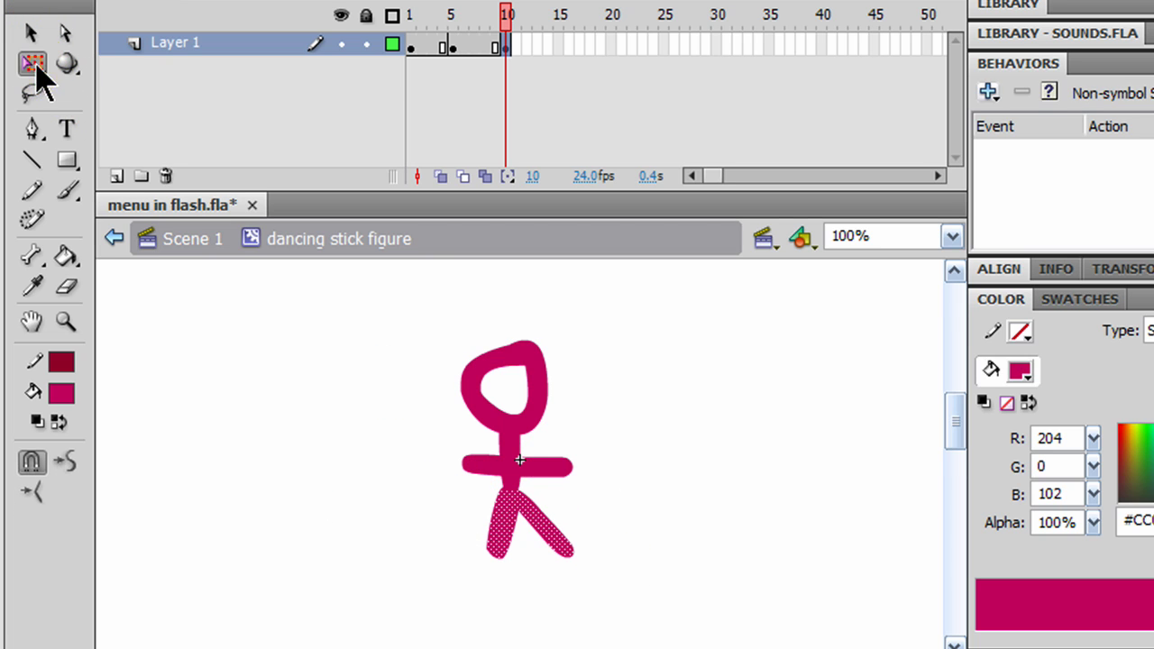
{"action": "left_click_drag", "start_coordinate": [514, 559], "coordinate": [455, 559]}
Step: Add a keyframe at frame 15 and skew the legs into a splayed stance
{"action": "left_click", "coordinate": [557, 48]}
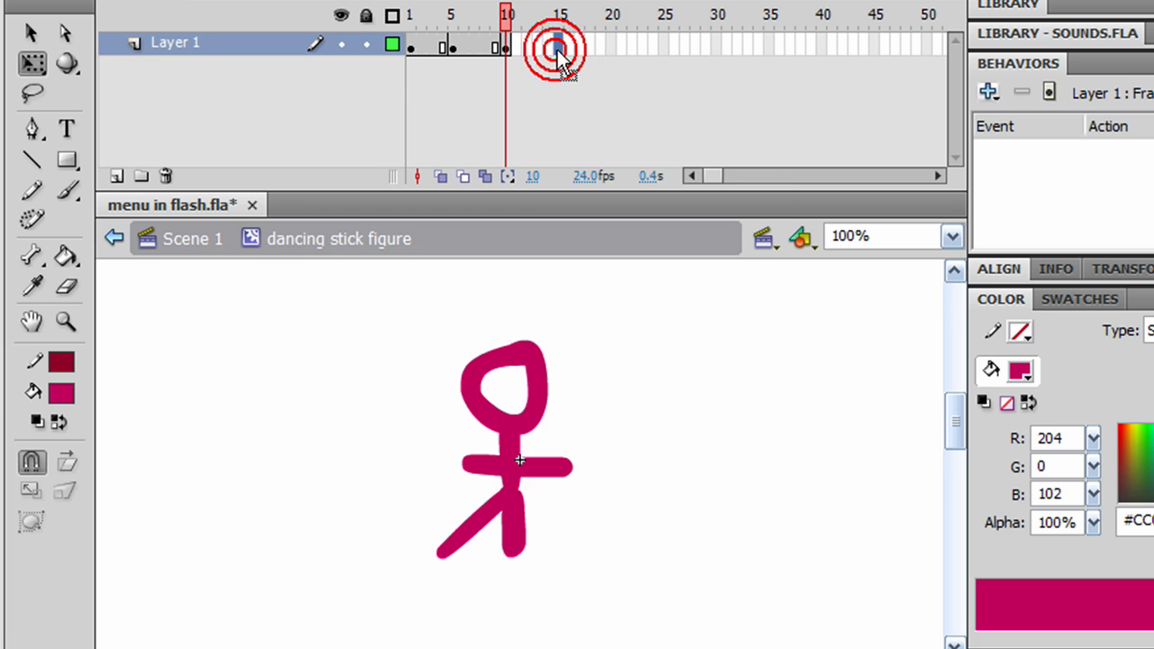
{"action": "key", "text": "F6"}
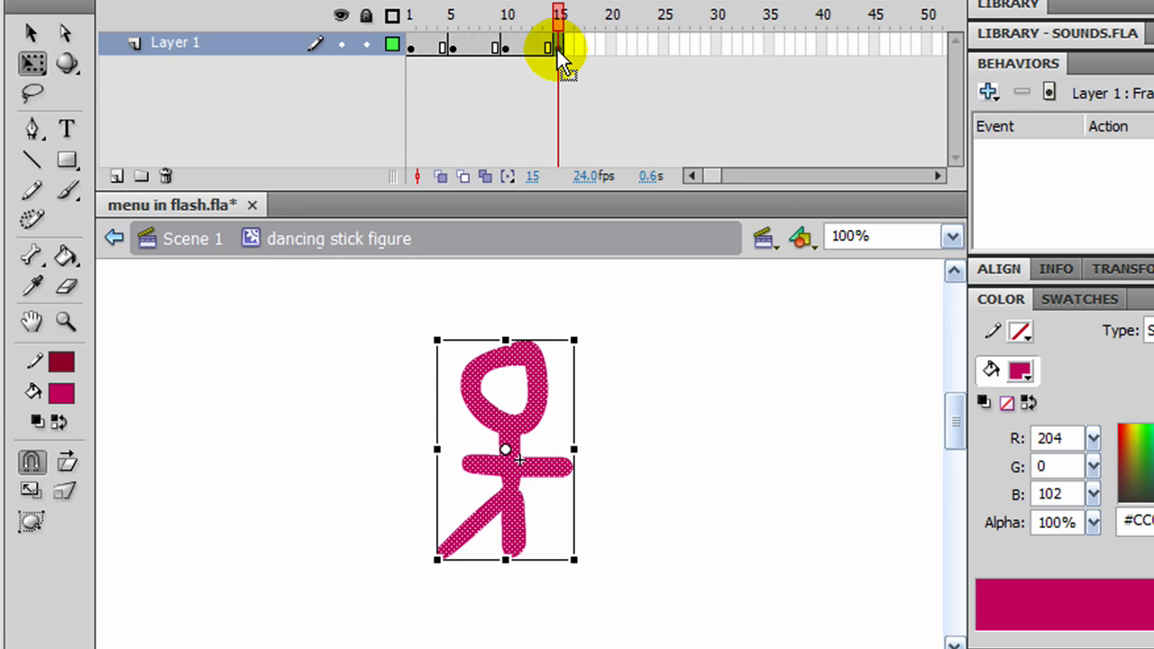
{"action": "left_click", "coordinate": [32, 33]}
{"action": "left_click", "coordinate": [245, 412]}
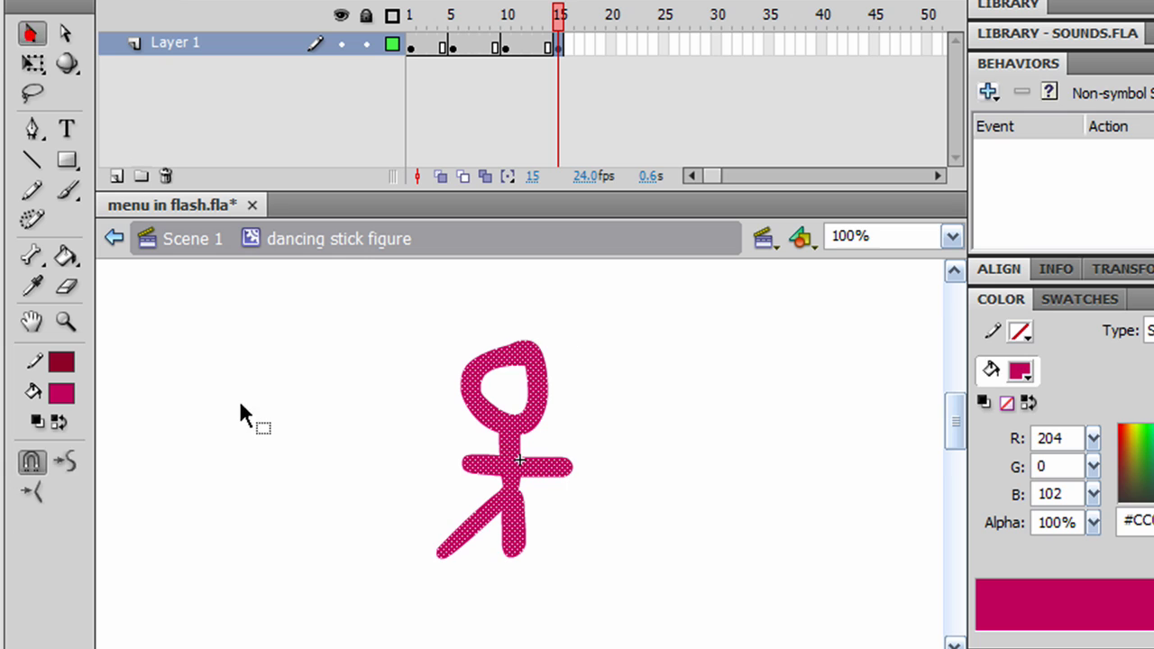
{"action": "mouse_move", "coordinate": [415, 490]}
{"action": "left_mouse_down"}
{"action": "mouse_move", "coordinate": [515, 567]}
{"action": "mouse_move", "coordinate": [586, 591]}
{"action": "left_mouse_up"}
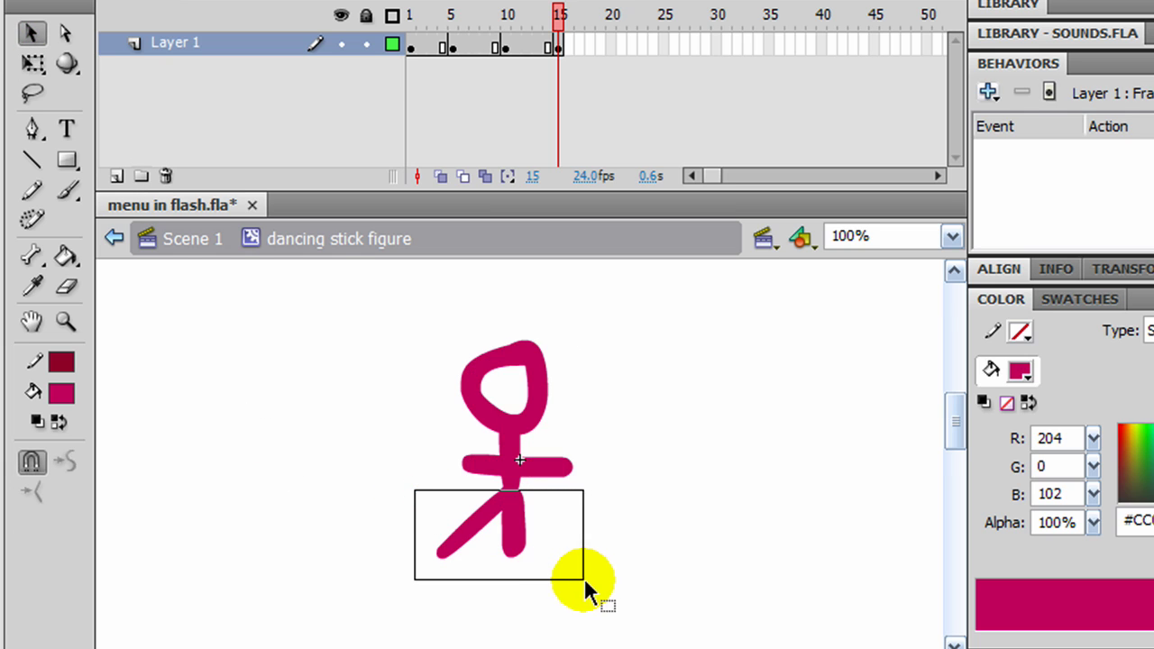
{"action": "left_click", "coordinate": [34, 62]}
{"action": "left_click", "coordinate": [494, 572]}
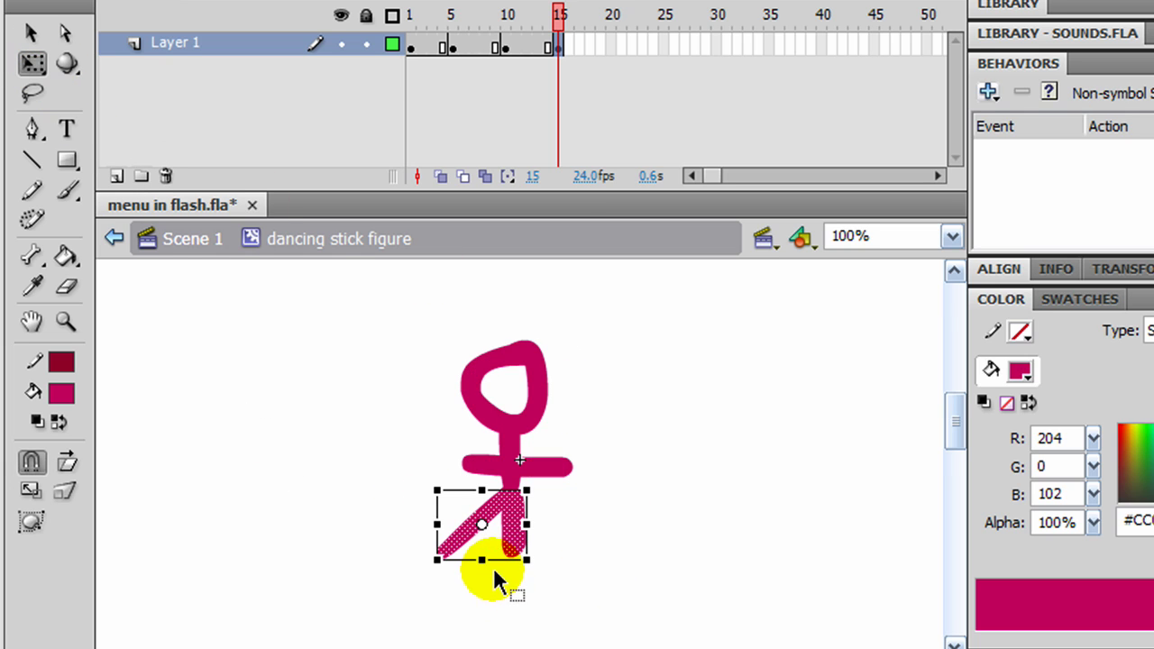
{"action": "left_click_drag", "start_coordinate": [498, 561], "coordinate": [523, 560]}
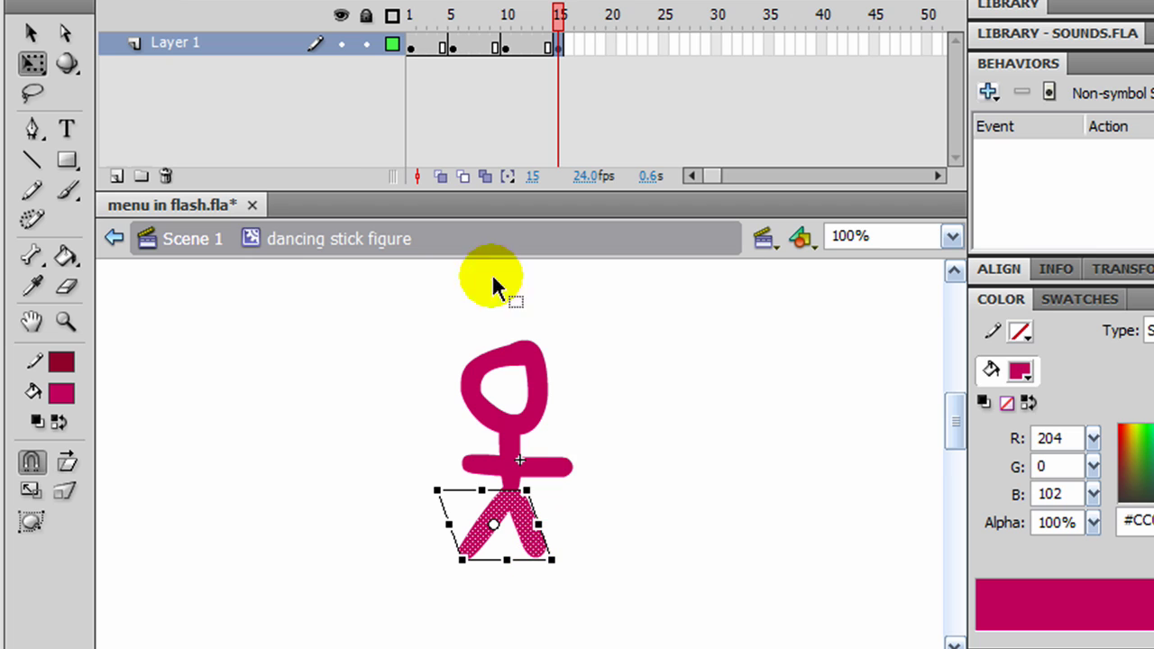
Step: Pick a new brush size and paint a face inside the head on frame 1
{"action": "left_click", "coordinate": [414, 48]}
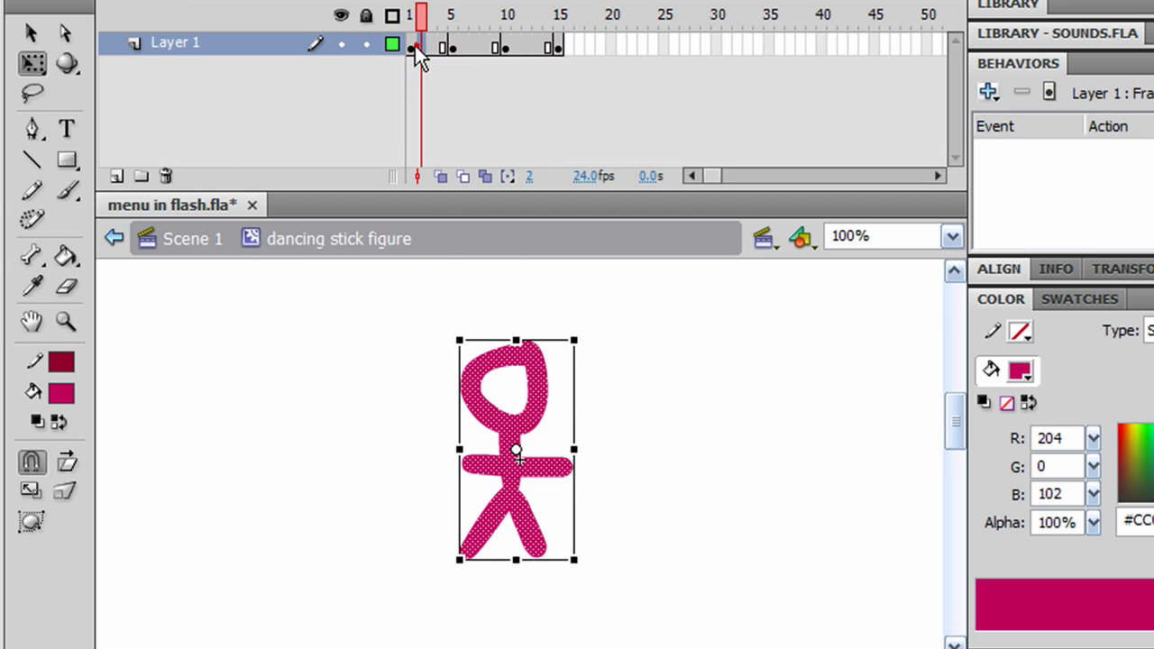
{"action": "left_click", "coordinate": [66, 190]}
{"action": "left_click", "coordinate": [68, 491]}
{"action": "left_click", "coordinate": [122, 584]}
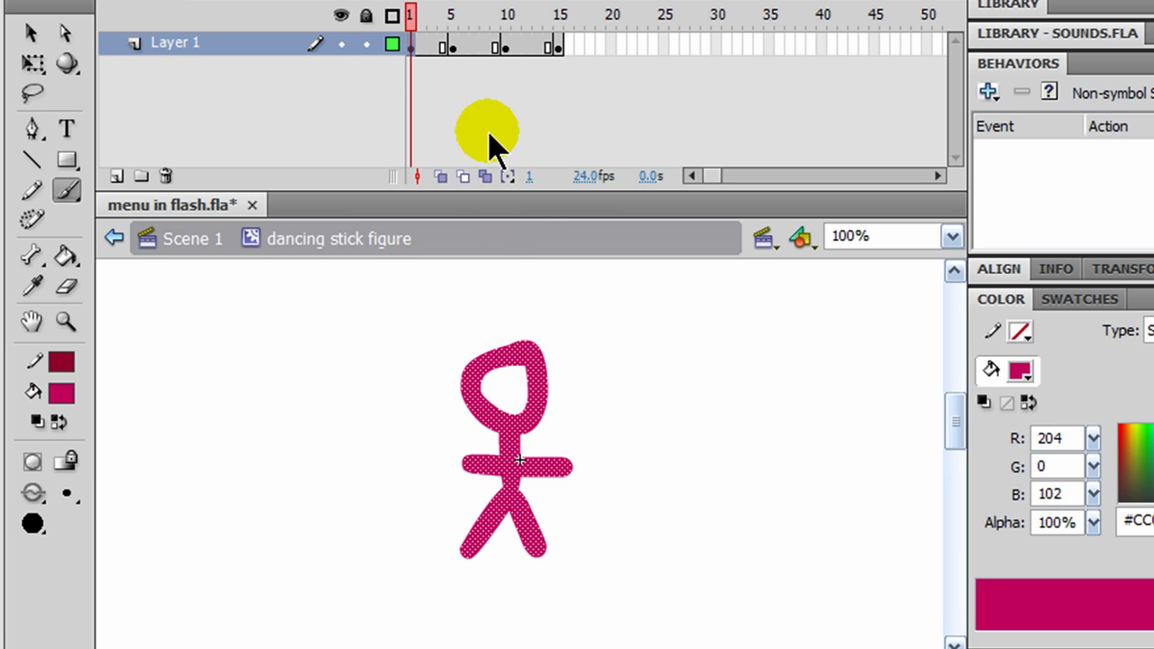
{"action": "left_click_drag", "start_coordinate": [499, 395], "coordinate": [510, 390]}
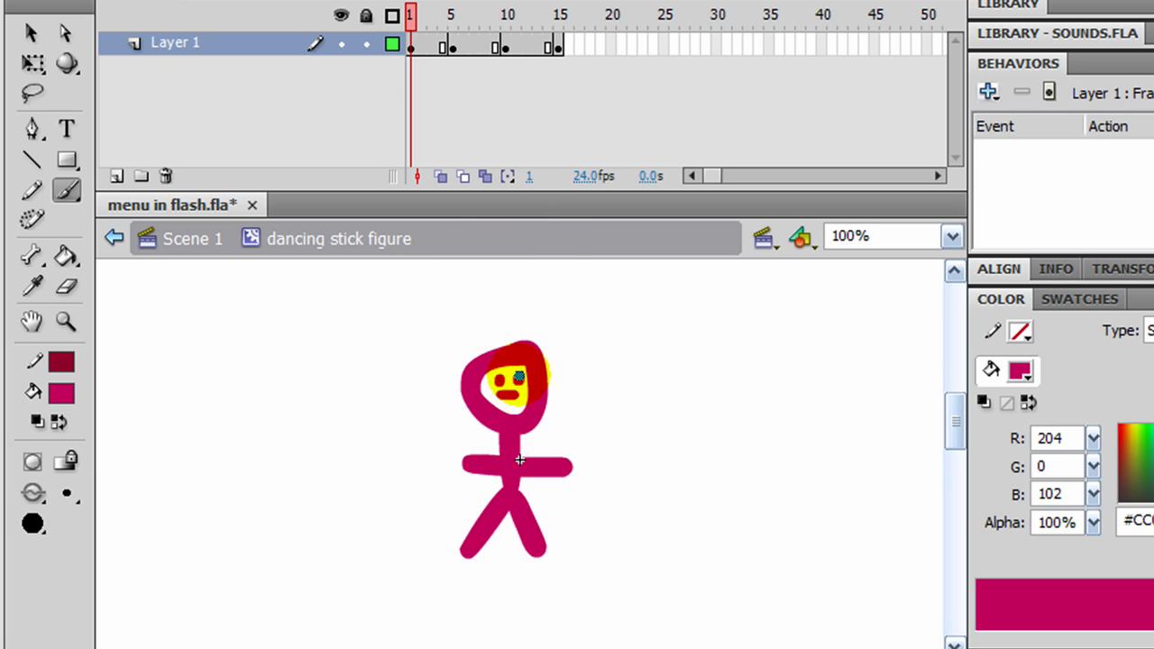
Step: Paint eyes and an open mouth in the head on frames 5, 10 and 15
{"action": "left_click", "coordinate": [451, 45]}
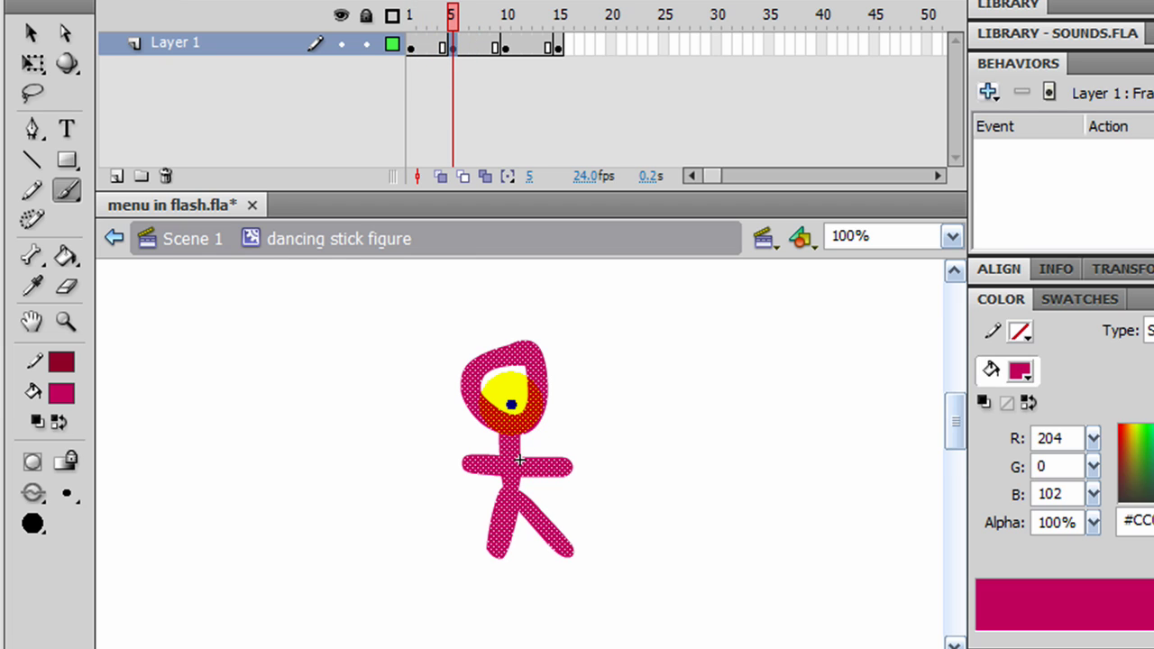
{"action": "left_click", "coordinate": [502, 395]}
{"action": "key", "text": "Escape"}
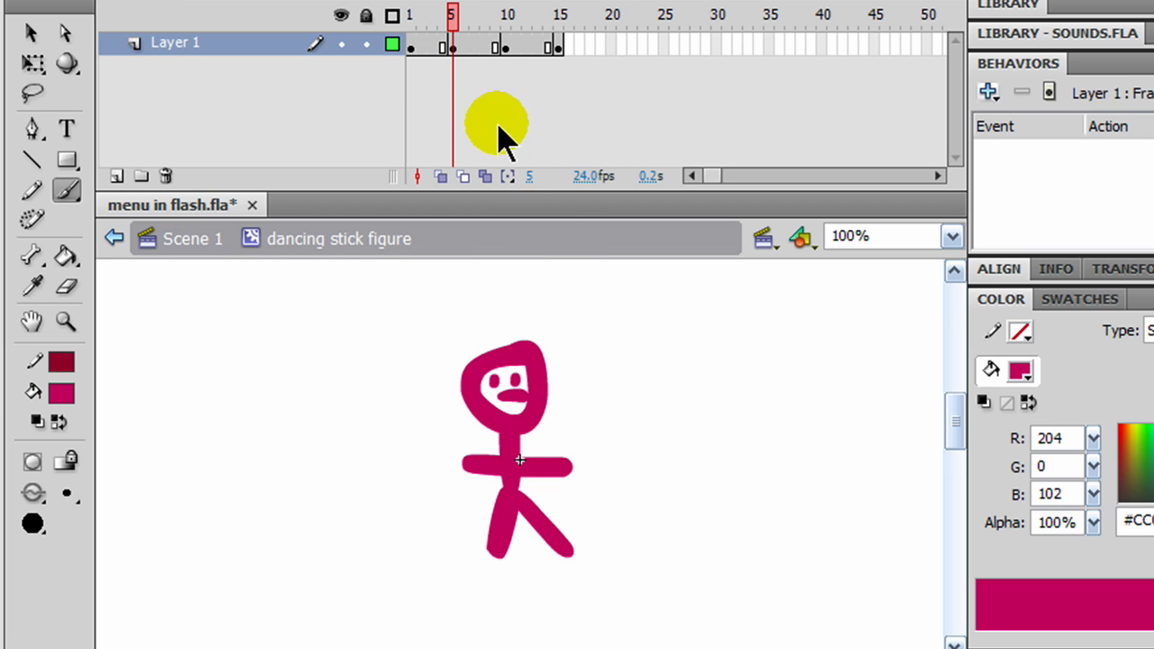
{"action": "left_click", "coordinate": [506, 47]}
{"action": "left_click", "coordinate": [495, 396]}
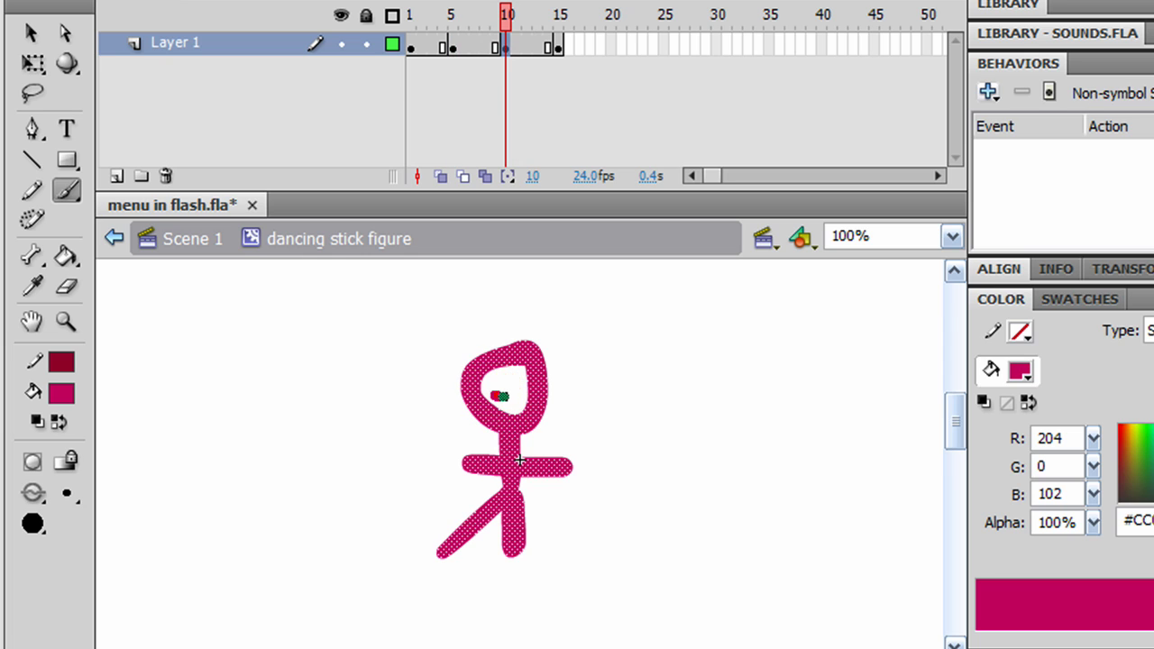
{"action": "key", "text": "Escape"}
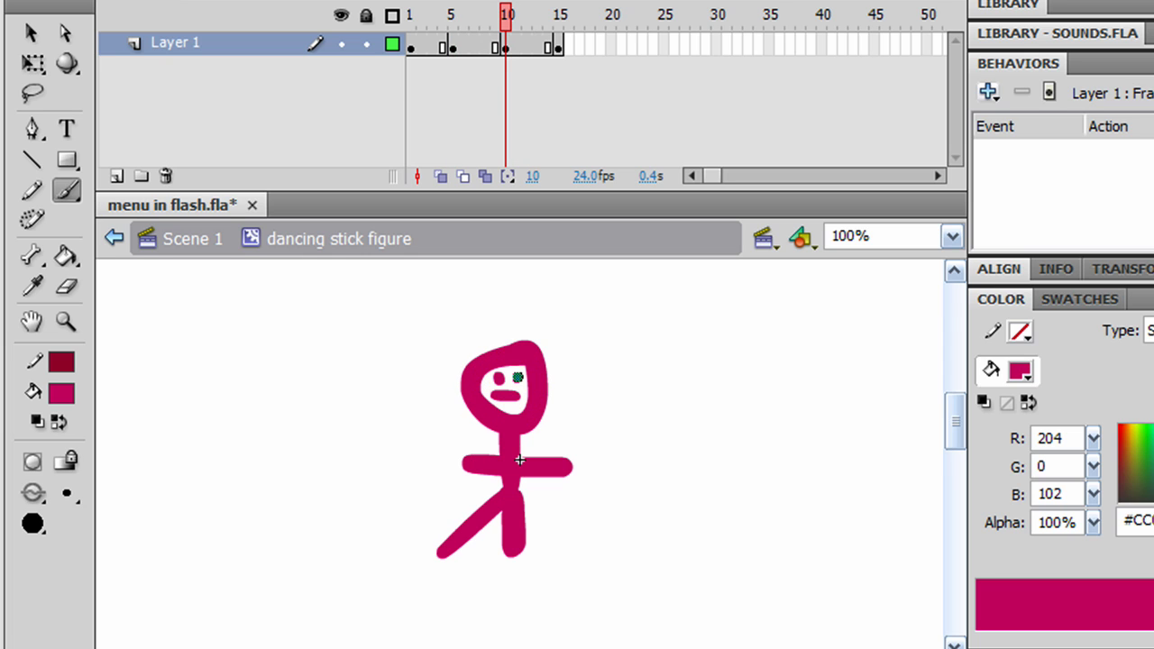
{"action": "left_click", "coordinate": [560, 46]}
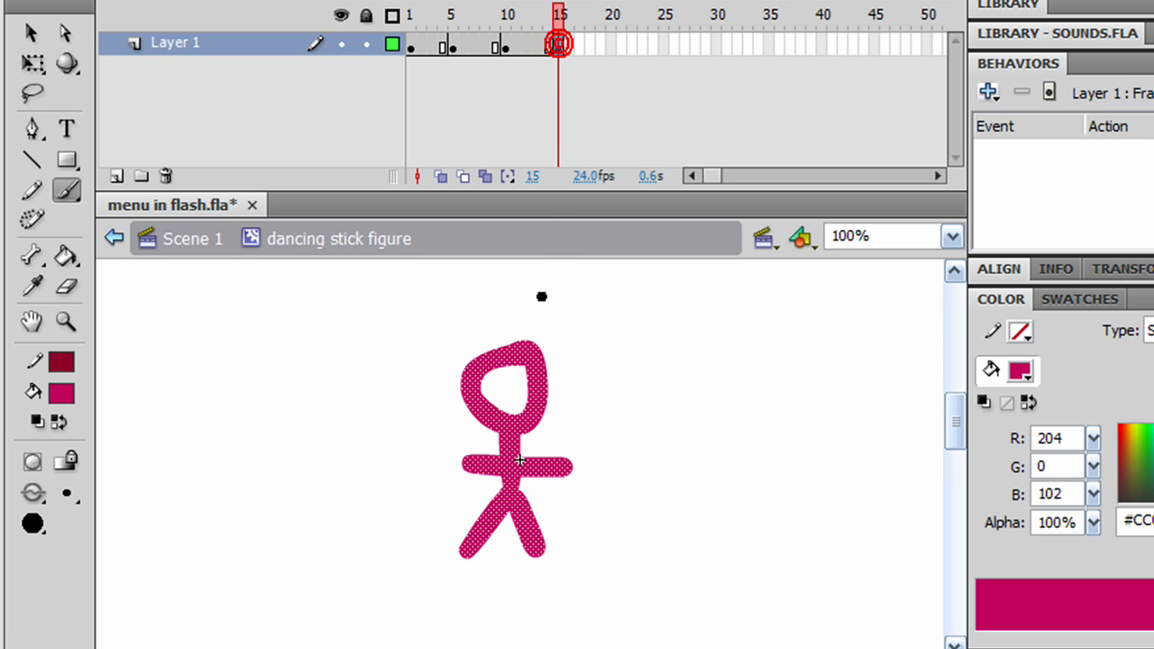
{"action": "left_click", "coordinate": [502, 391]}
{"action": "left_click", "coordinate": [514, 393]}
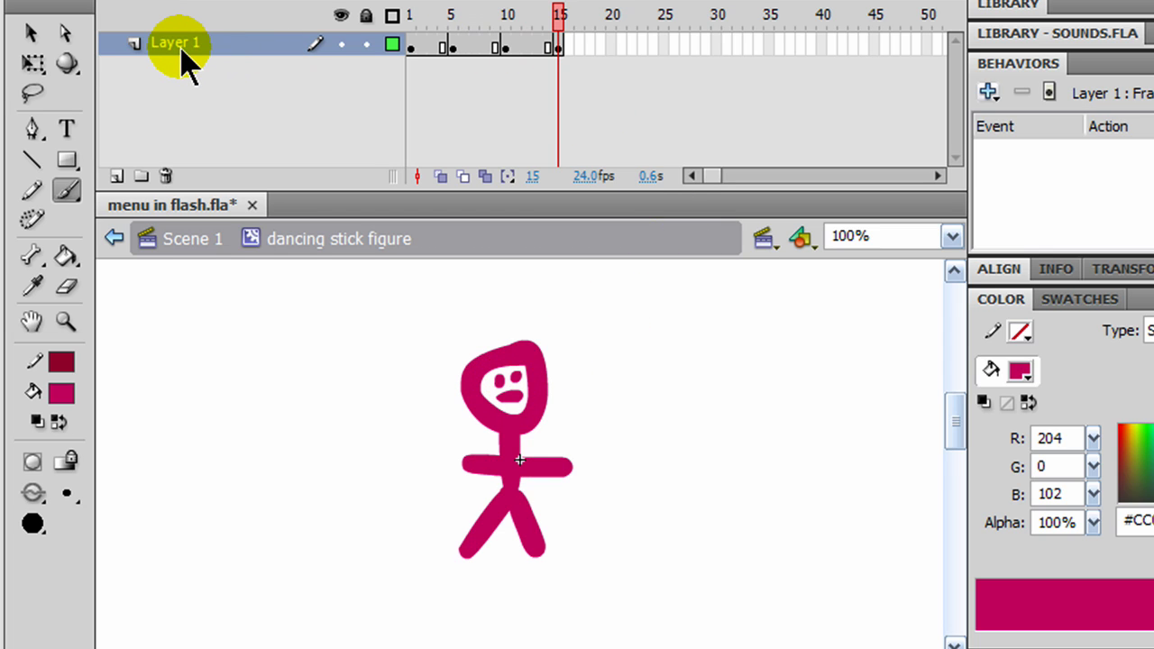
Step: Back in Scene 1, add a blank keyframe at frame 60 holding the dancing stick figure
{"action": "left_click", "coordinate": [200, 241]}
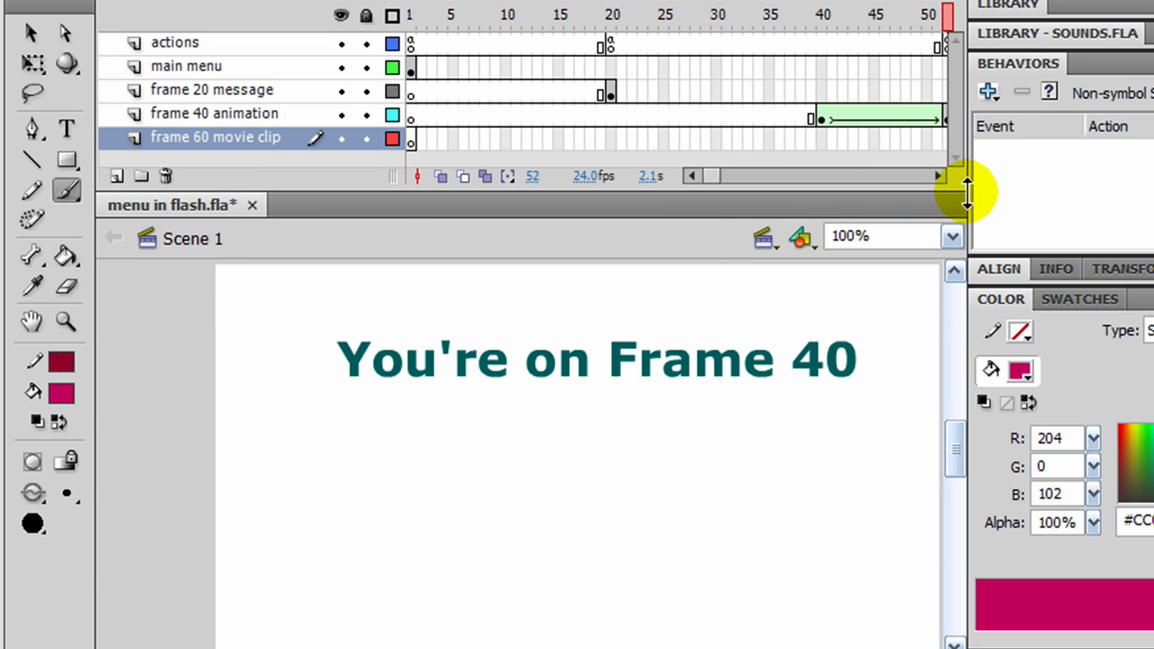
{"action": "left_click", "coordinate": [937, 177]}
{"action": "left_click_drag", "start_coordinate": [938, 176], "coordinate": [934, 174]}
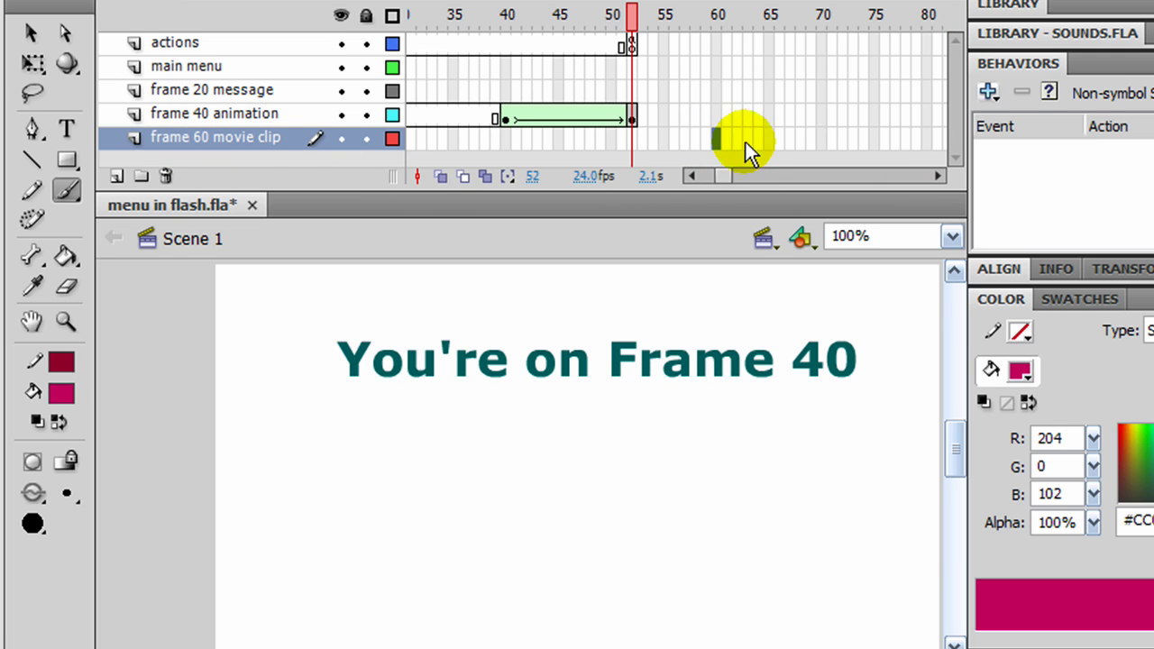
{"action": "key", "text": "F7"}
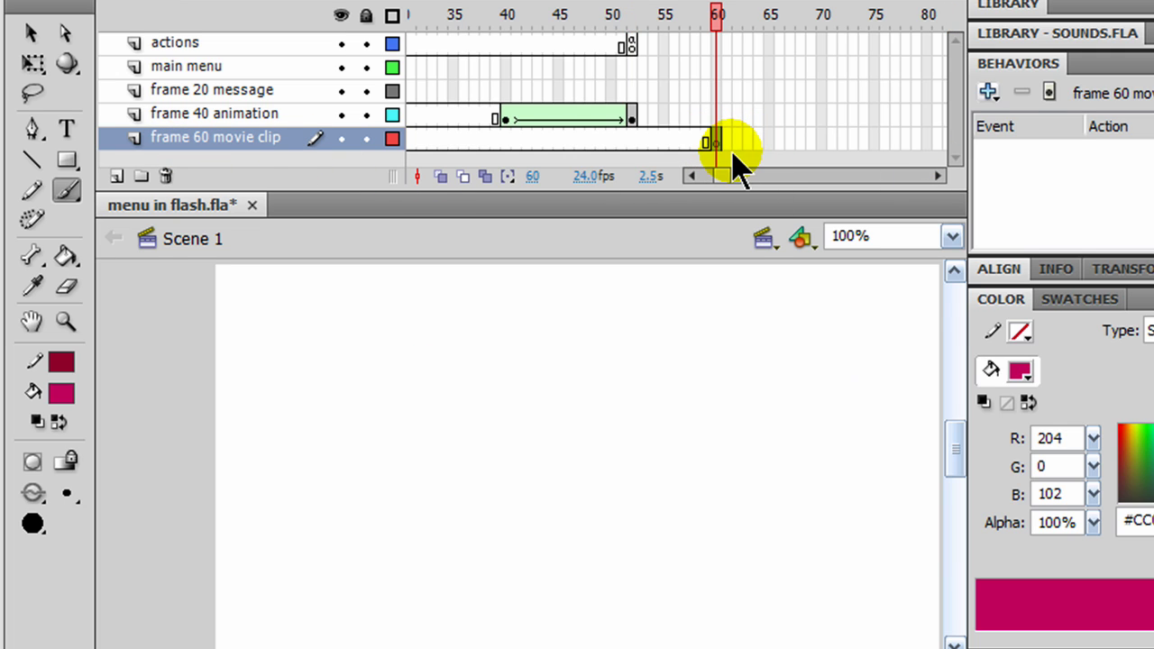
{"action": "left_click", "coordinate": [1122, 8]}
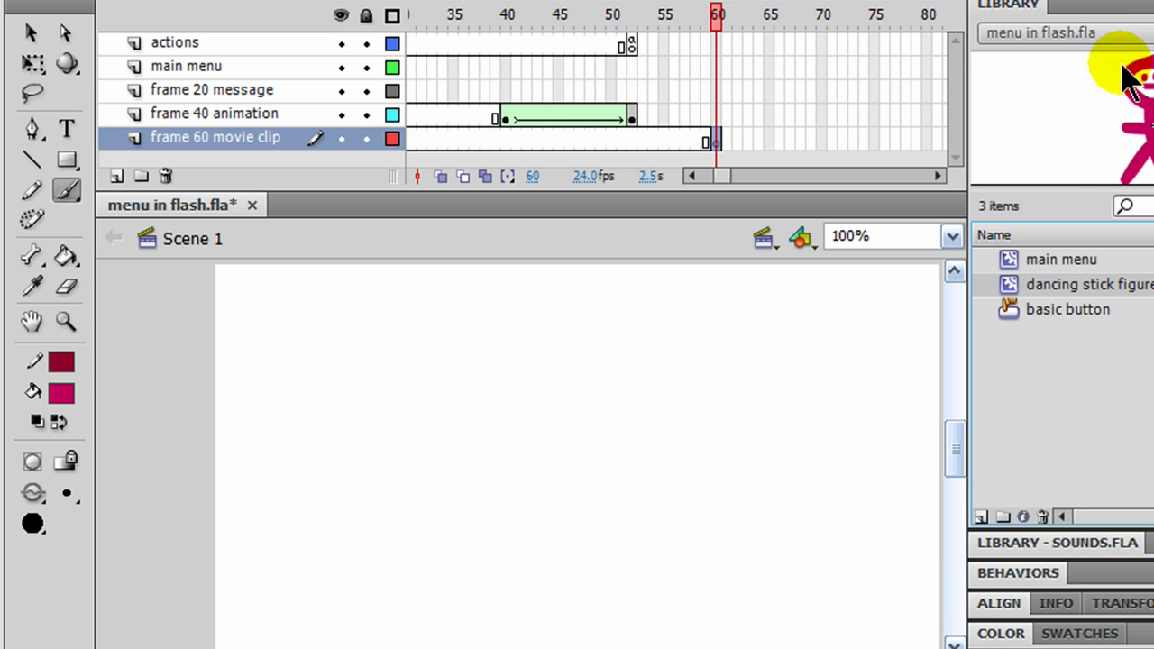
{"action": "left_click_drag", "start_coordinate": [1066, 291], "coordinate": [605, 428]}
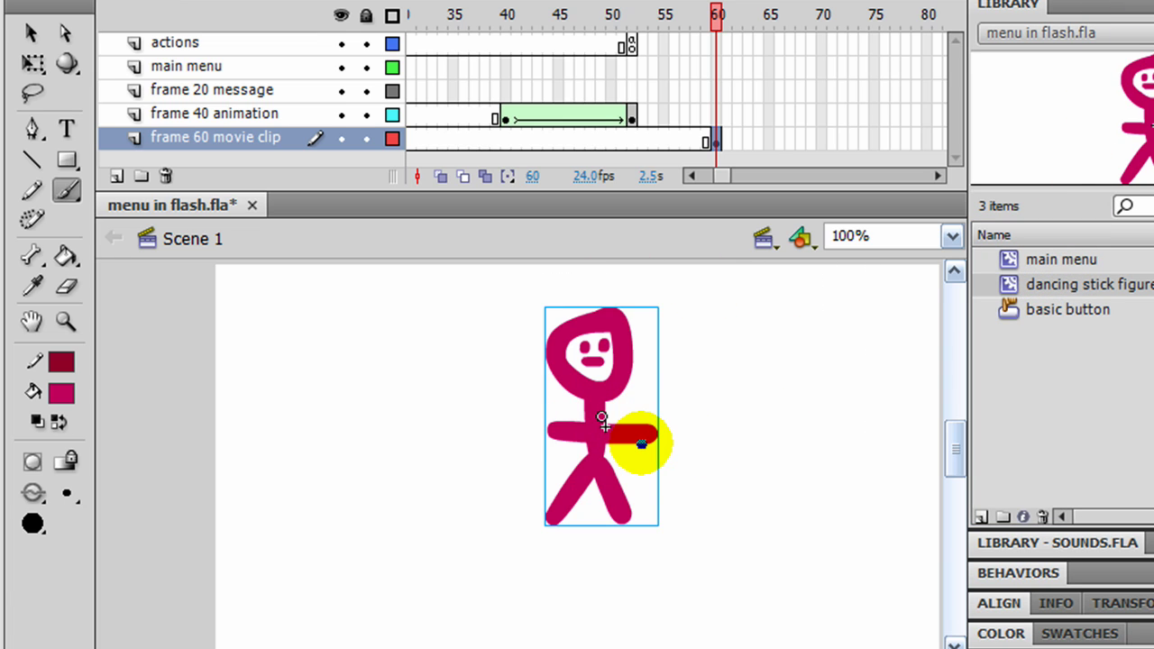
{"action": "left_click", "coordinate": [718, 143]}
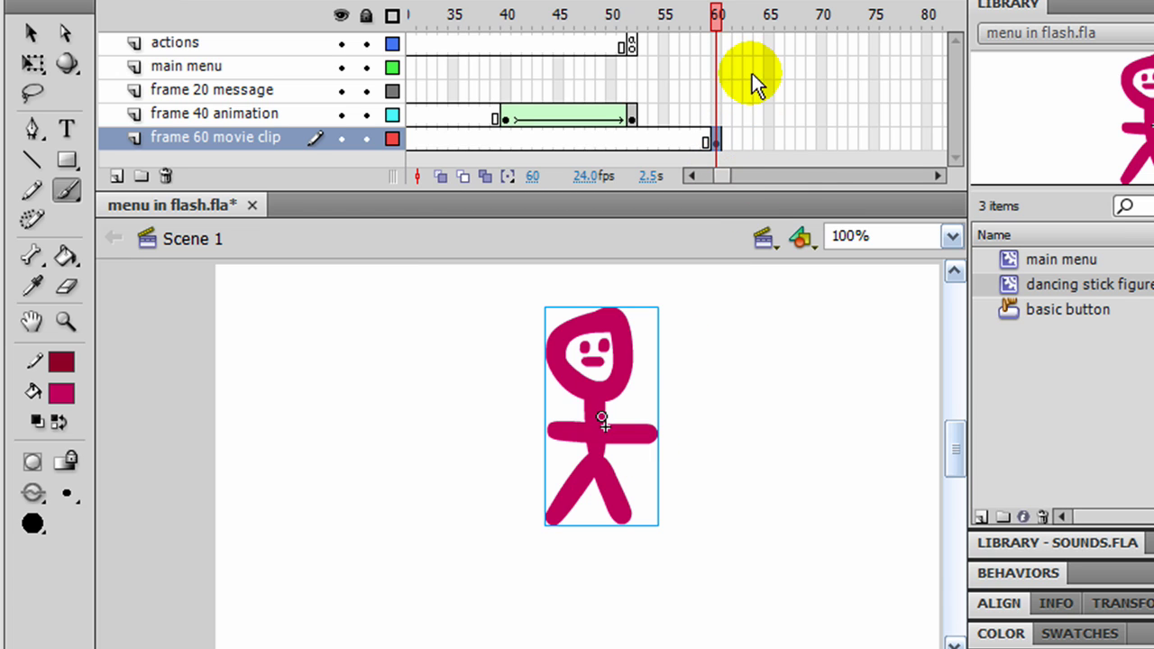
Step: Insert a blank keyframe at frame 60 of the actions layer and script stop(); there
{"action": "right_click", "coordinate": [719, 44]}
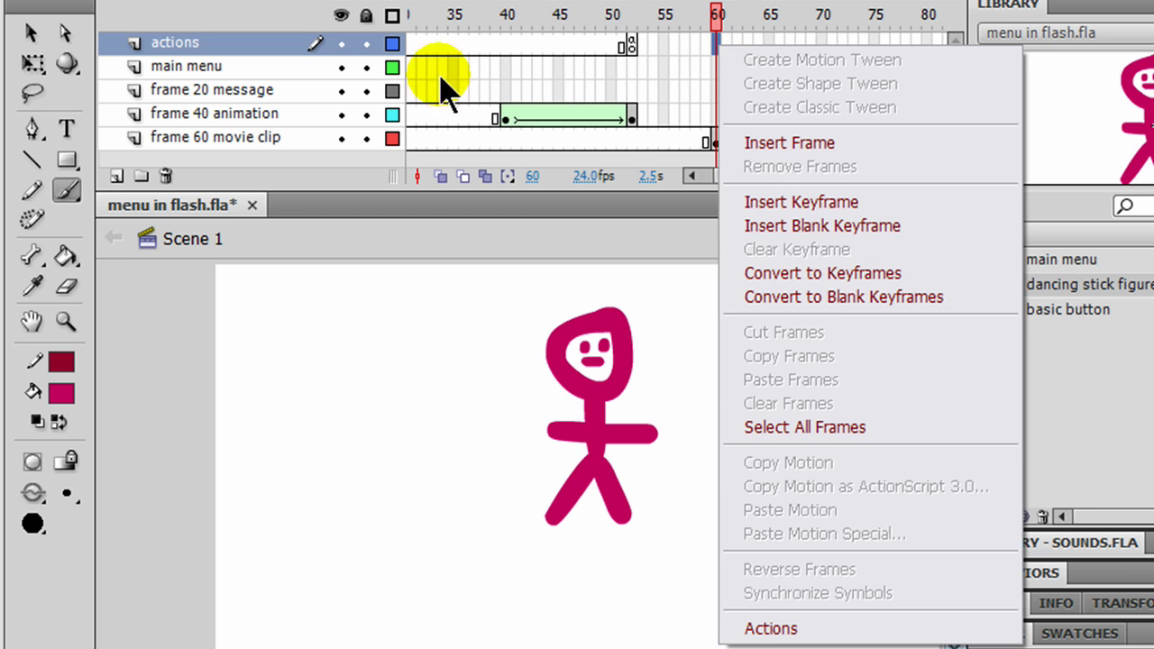
{"action": "left_click", "coordinate": [798, 628]}
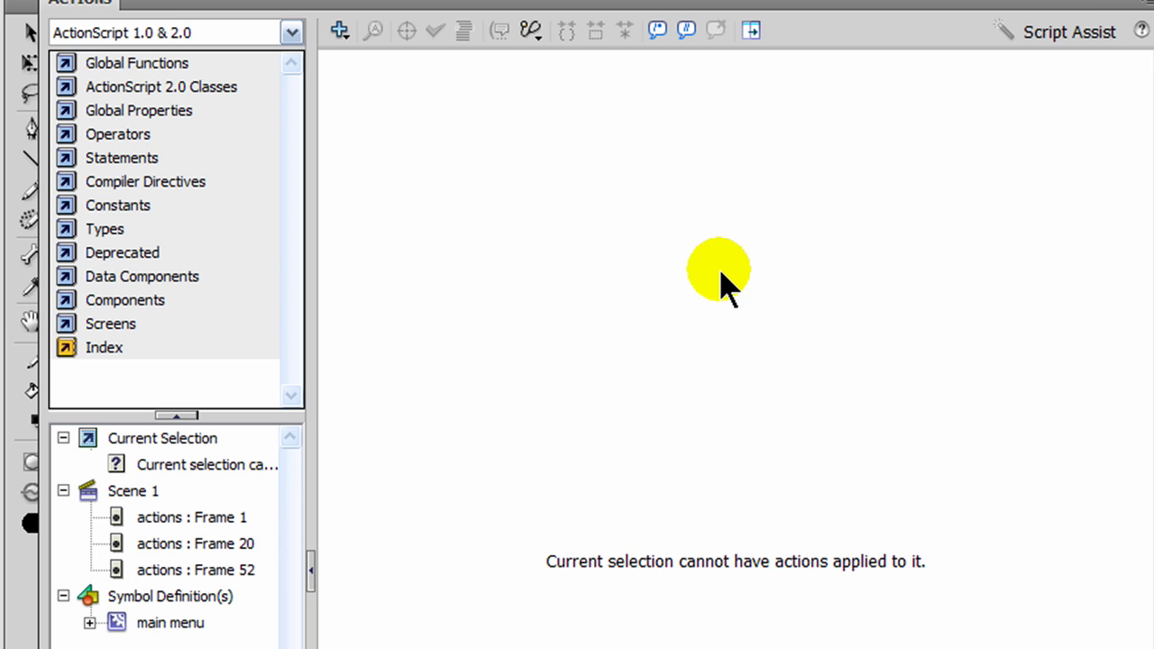
{"action": "left_click", "coordinate": [1145, 3]}
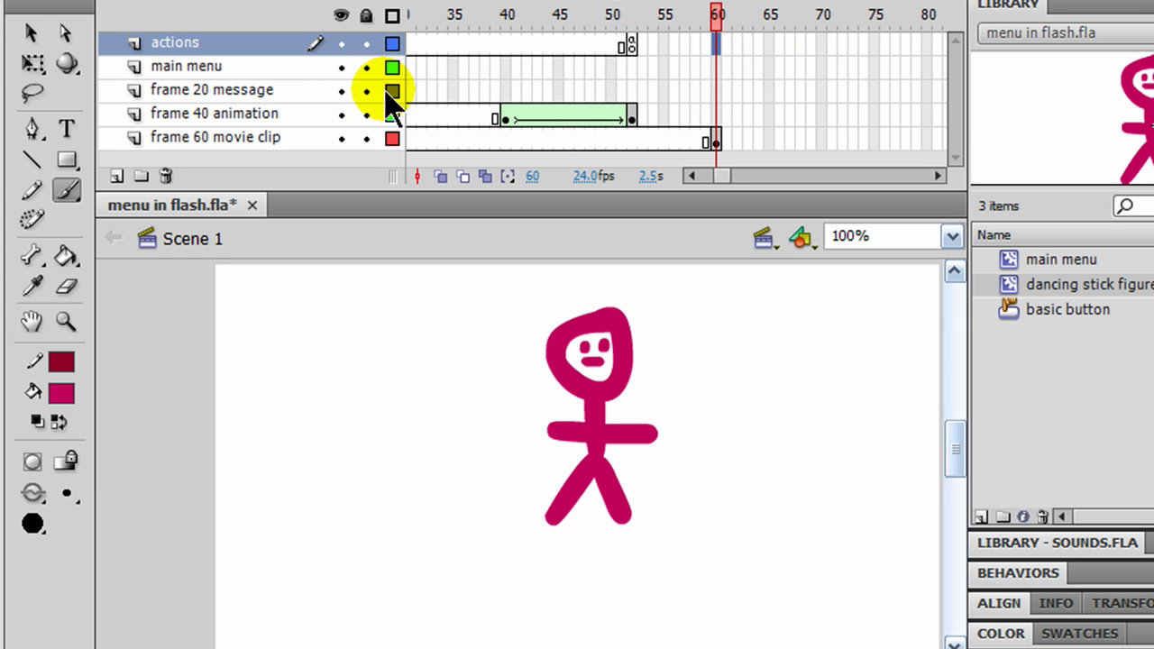
{"action": "key", "text": "F7"}
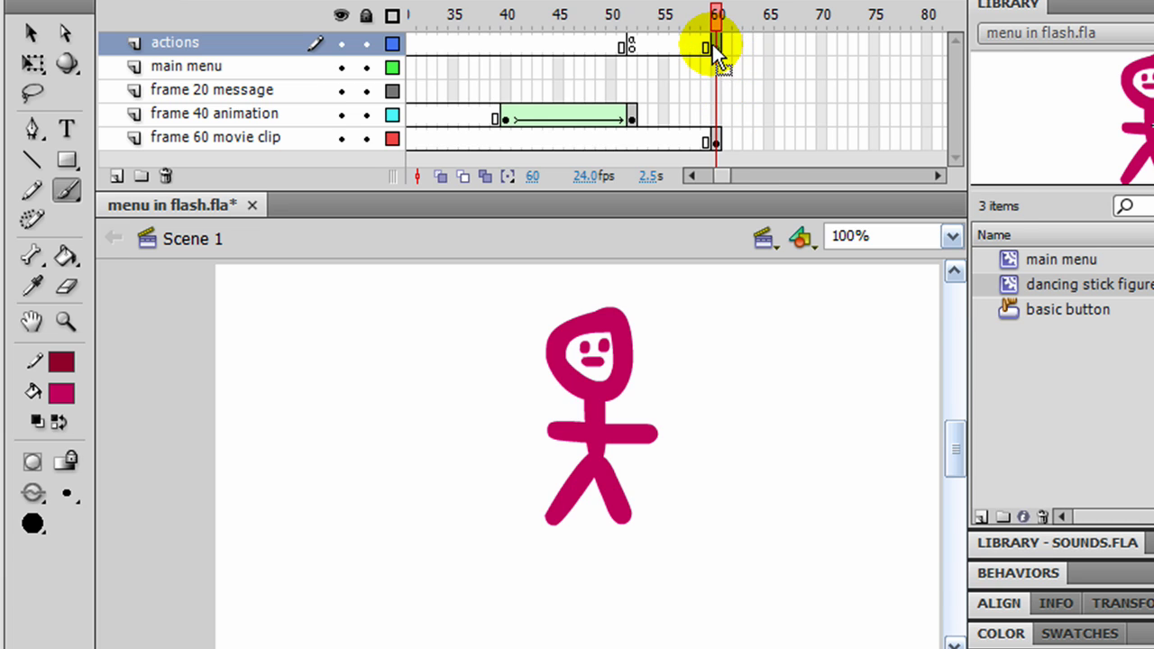
{"action": "right_click", "coordinate": [717, 45]}
{"action": "left_click", "coordinate": [815, 631]}
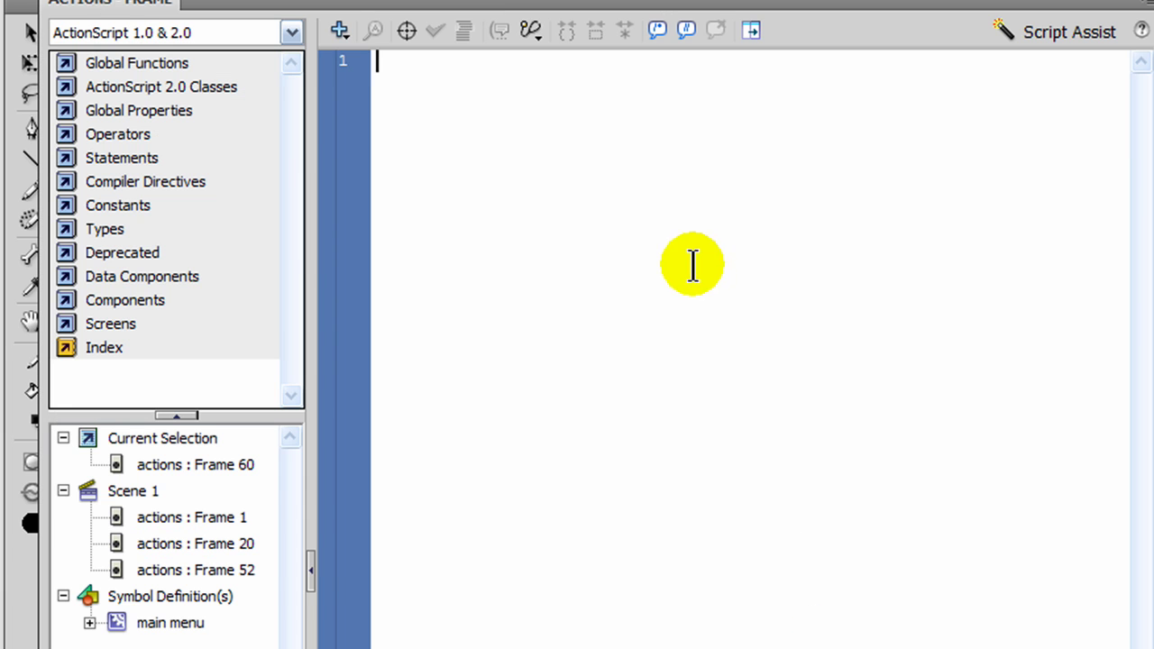
{"action": "type", "text": "st"}
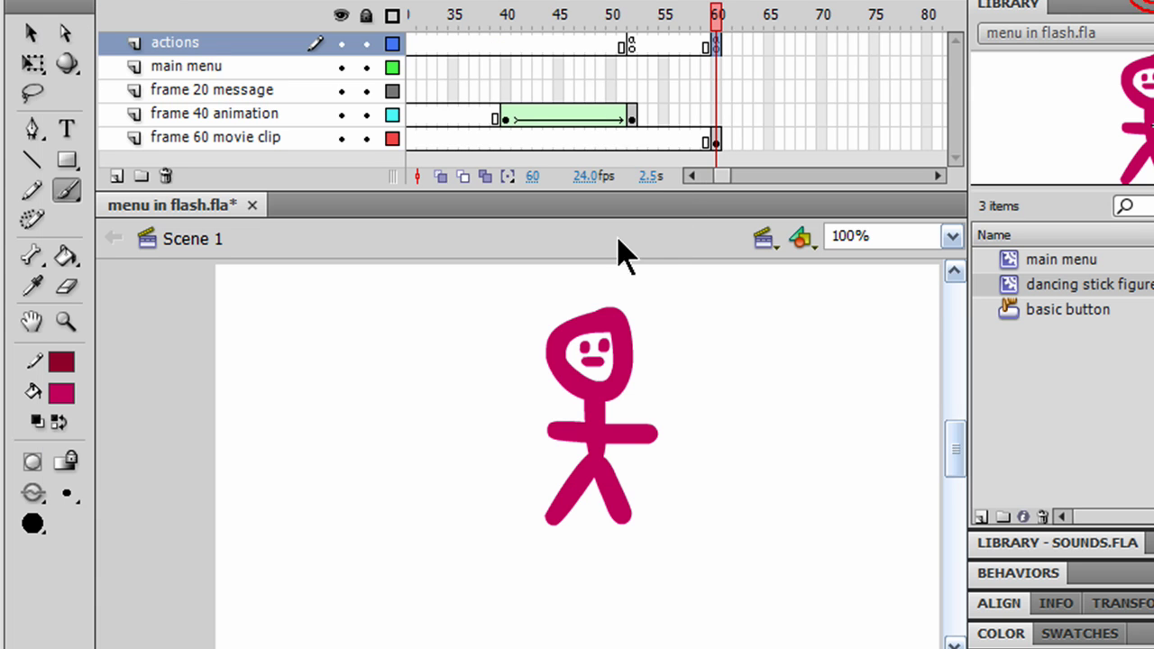
Step: Test the movie, confirm the third button reaches the dancing stick figure, then close the preview
{"action": "key", "text": "ctrl+Return"}
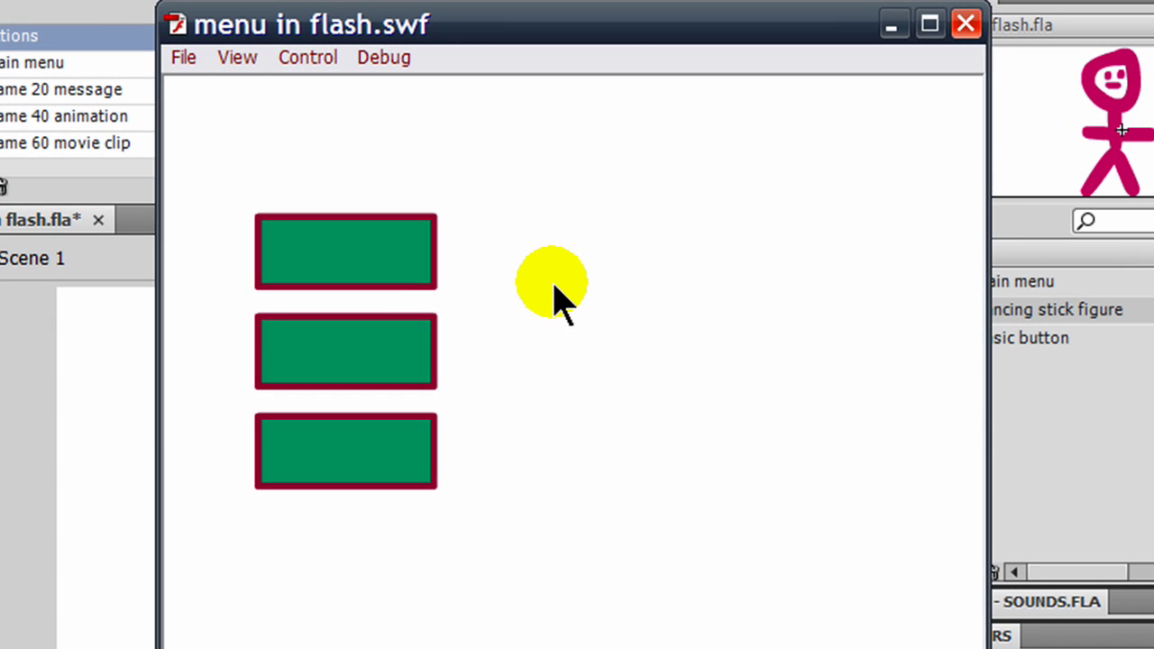
{"action": "left_click", "coordinate": [359, 449]}
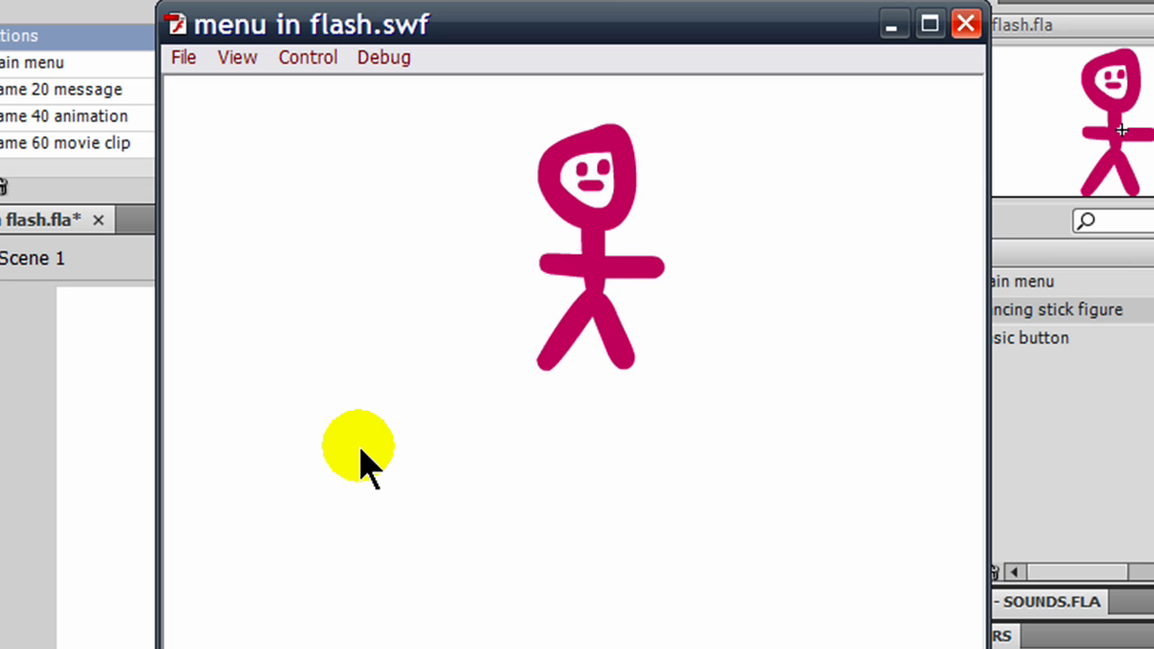
{"action": "left_click", "coordinate": [968, 24]}
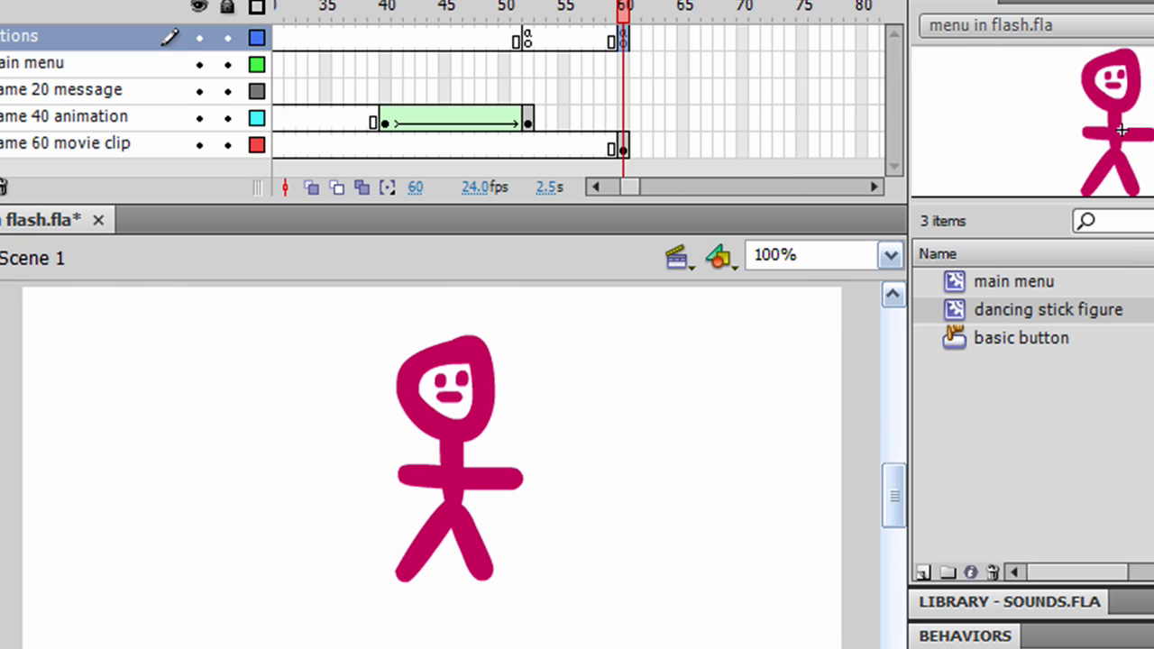
Step: Scroll the stage and slide the timeline back to show frames 1–50
{"action": "scroll", "coordinate": [897, 521], "scroll_direction": "down", "scroll_amount": 1}
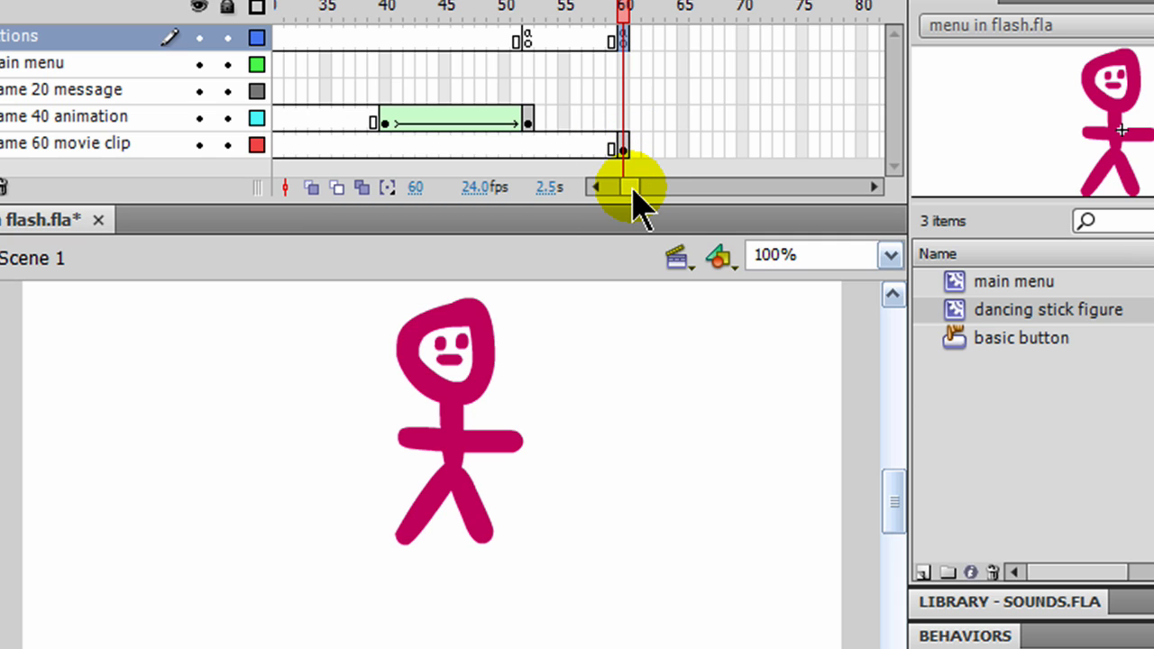
{"action": "left_click_drag", "start_coordinate": [627, 188], "coordinate": [603, 188]}
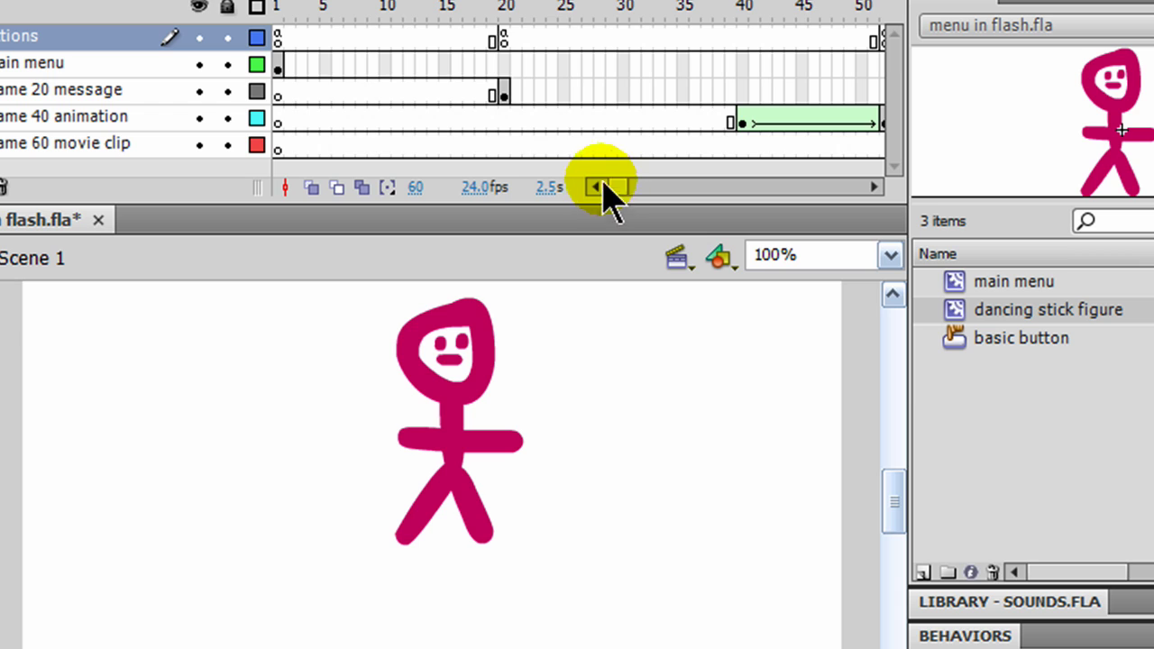
Step: Place a basic button near the lower right of the stage on frame 20
{"action": "left_click", "coordinate": [502, 87]}
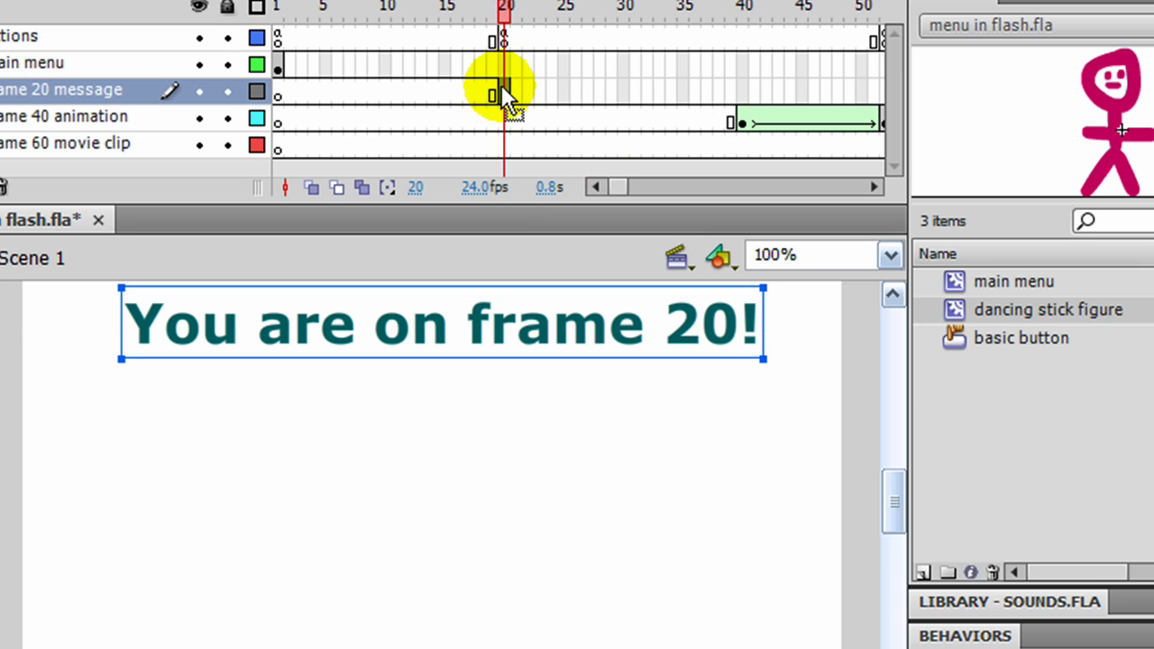
{"action": "left_click", "coordinate": [501, 85]}
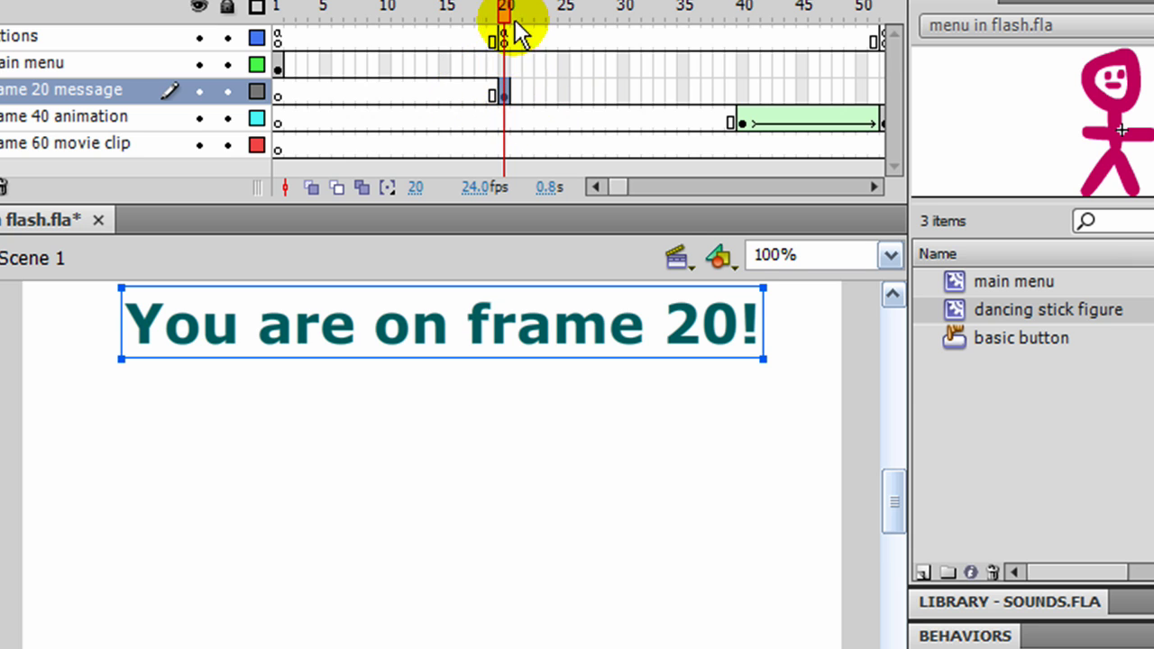
{"action": "left_click_drag", "start_coordinate": [504, 94], "coordinate": [506, 97]}
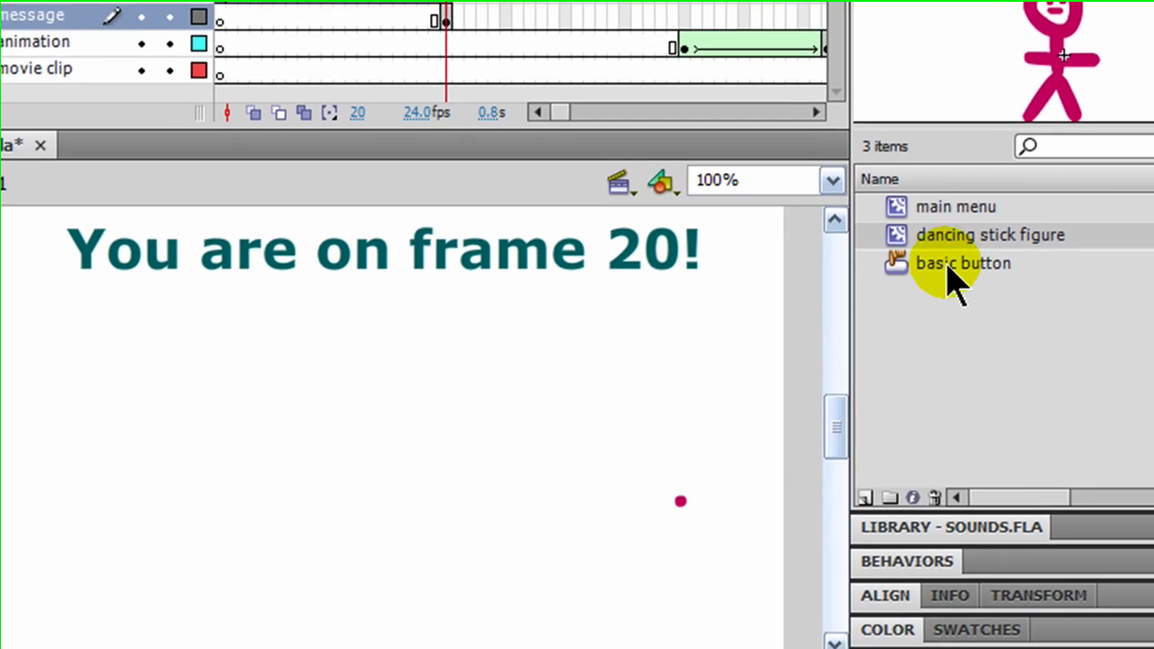
{"action": "left_click_drag", "start_coordinate": [1007, 337], "coordinate": [781, 475]}
{"action": "left_click_drag", "start_coordinate": [724, 401], "coordinate": [598, 562]}
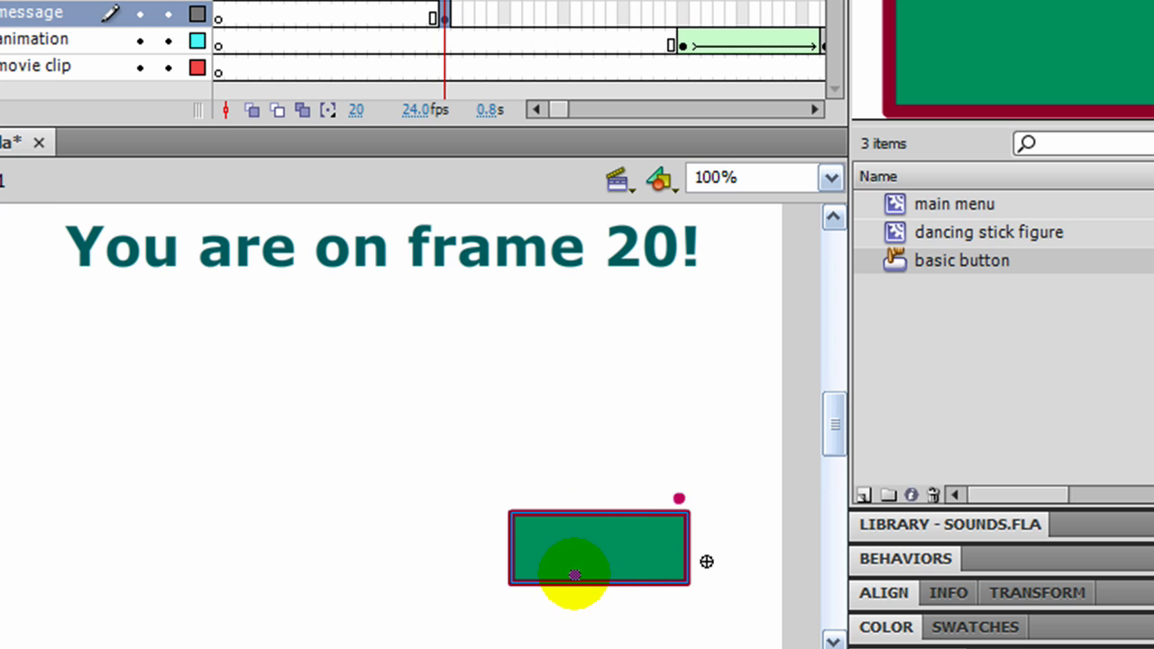
Step: Give the button an On Release Goto and Stop behavior targeting frame 1
{"action": "left_click", "coordinate": [1073, 559]}
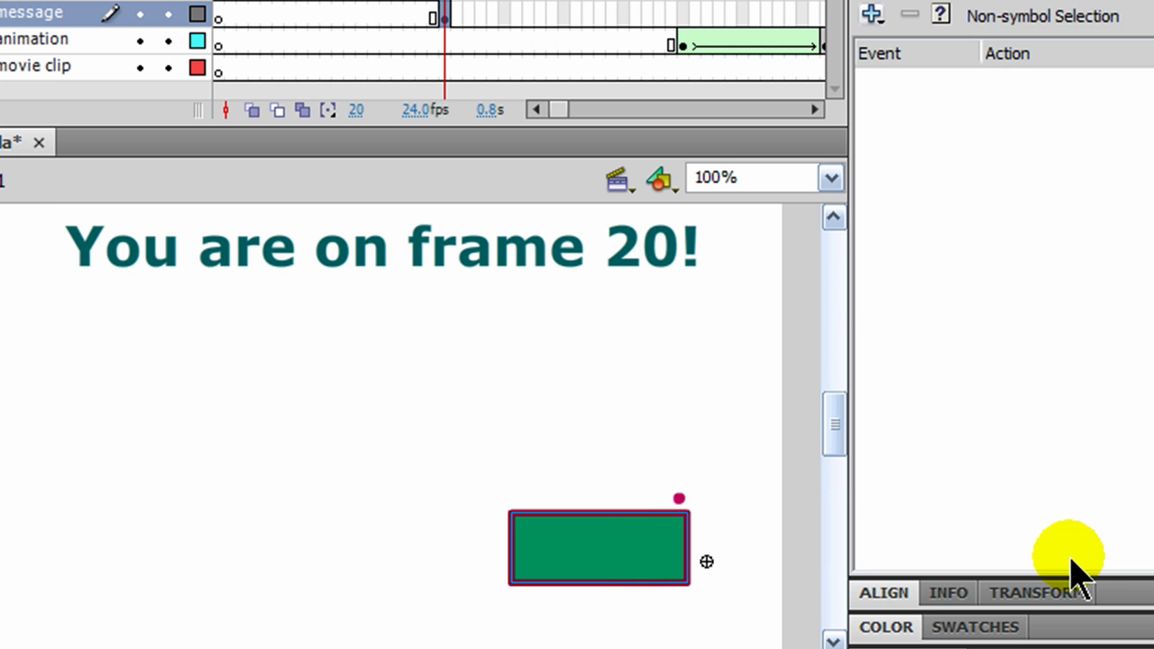
{"action": "left_click", "coordinate": [871, 14]}
{"action": "left_click", "coordinate": [898, 20]}
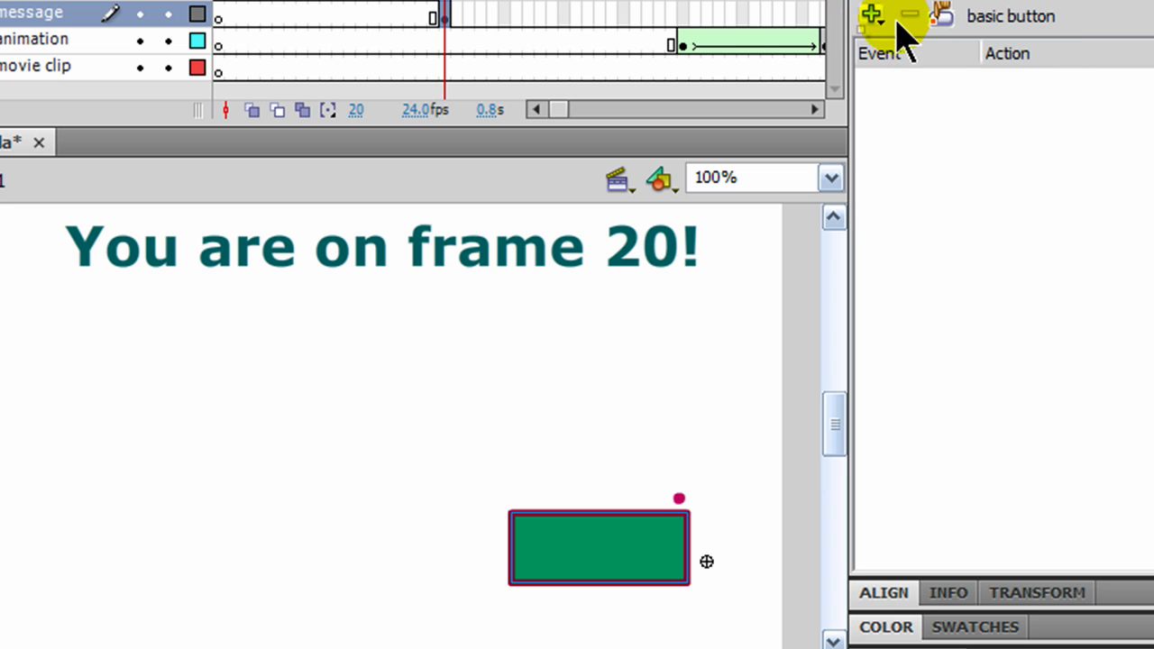
{"action": "left_click", "coordinate": [874, 15]}
{"action": "mouse_move", "coordinate": [909, 128]}
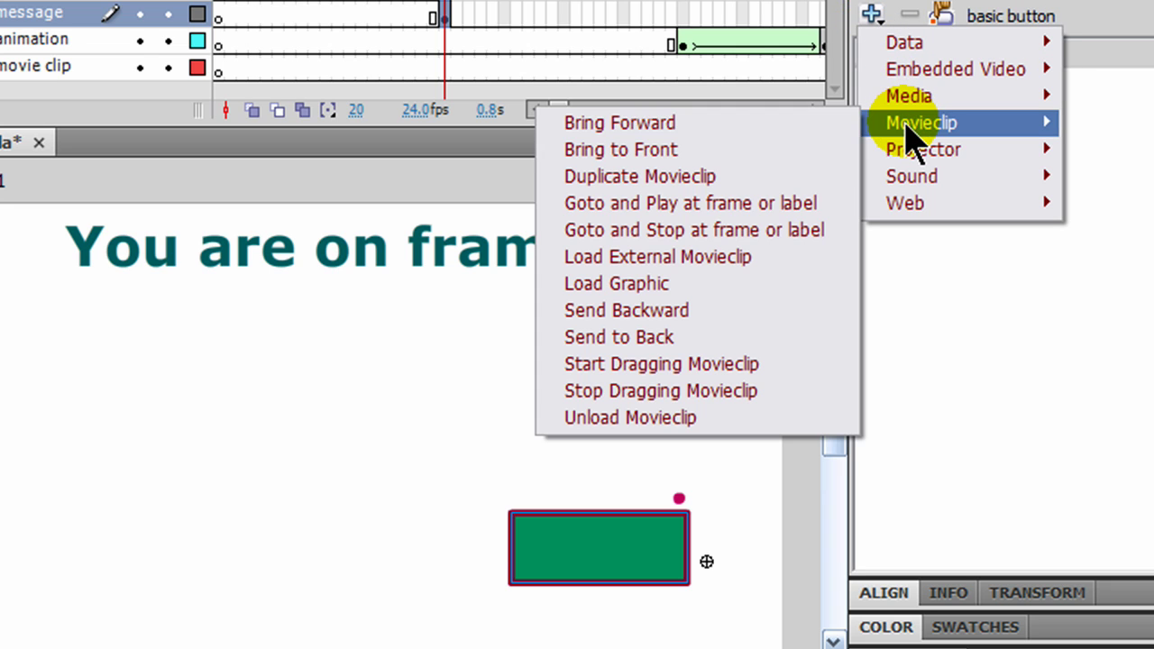
{"action": "left_click", "coordinate": [724, 233]}
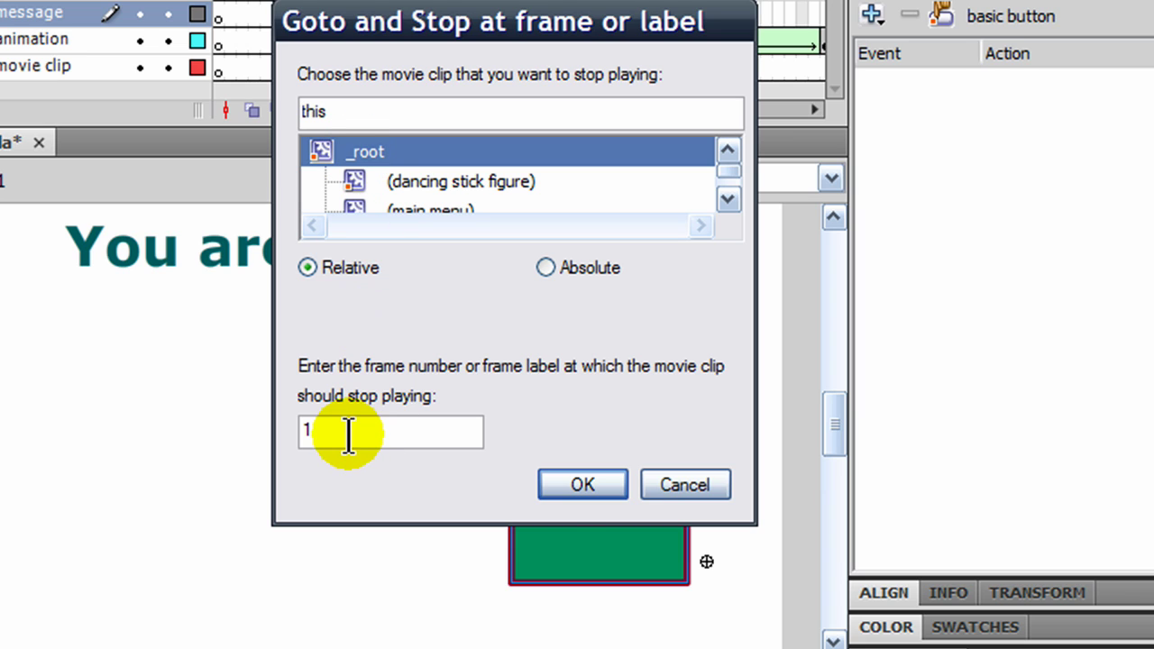
{"action": "left_click", "coordinate": [570, 487]}
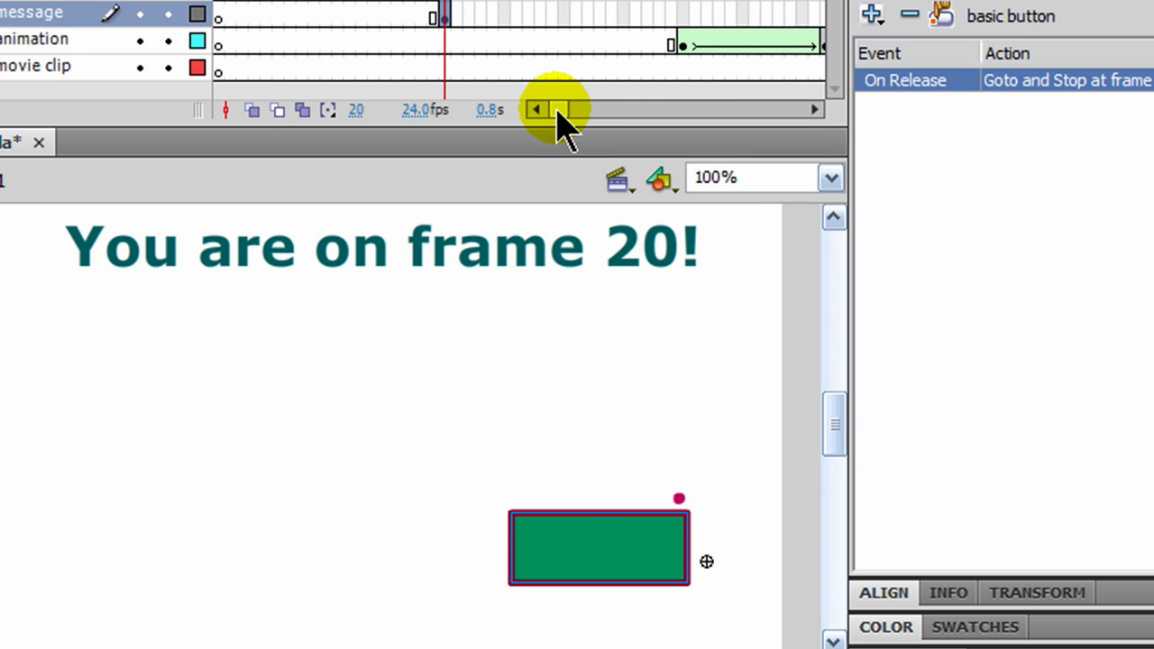
Step: Place a basic button at the lower right of the frame 52 'You're on Frame 40' screen
{"action": "left_click_drag", "start_coordinate": [557, 113], "coordinate": [577, 114]}
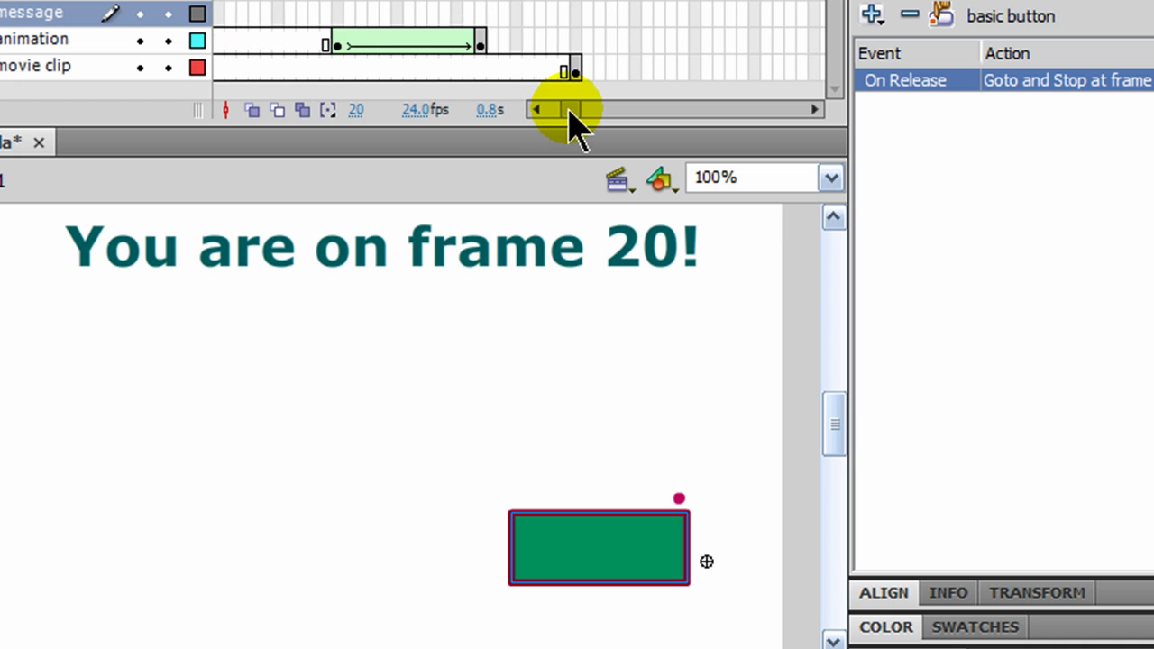
{"action": "left_click", "coordinate": [482, 41]}
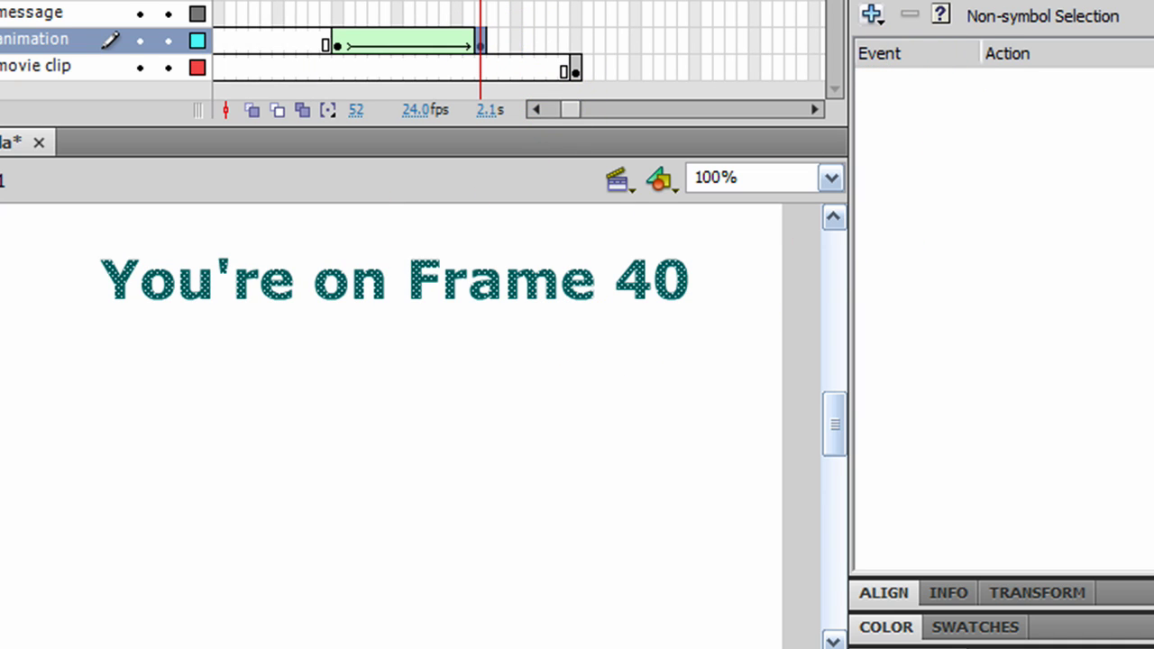
{"action": "left_click", "coordinate": [739, 419]}
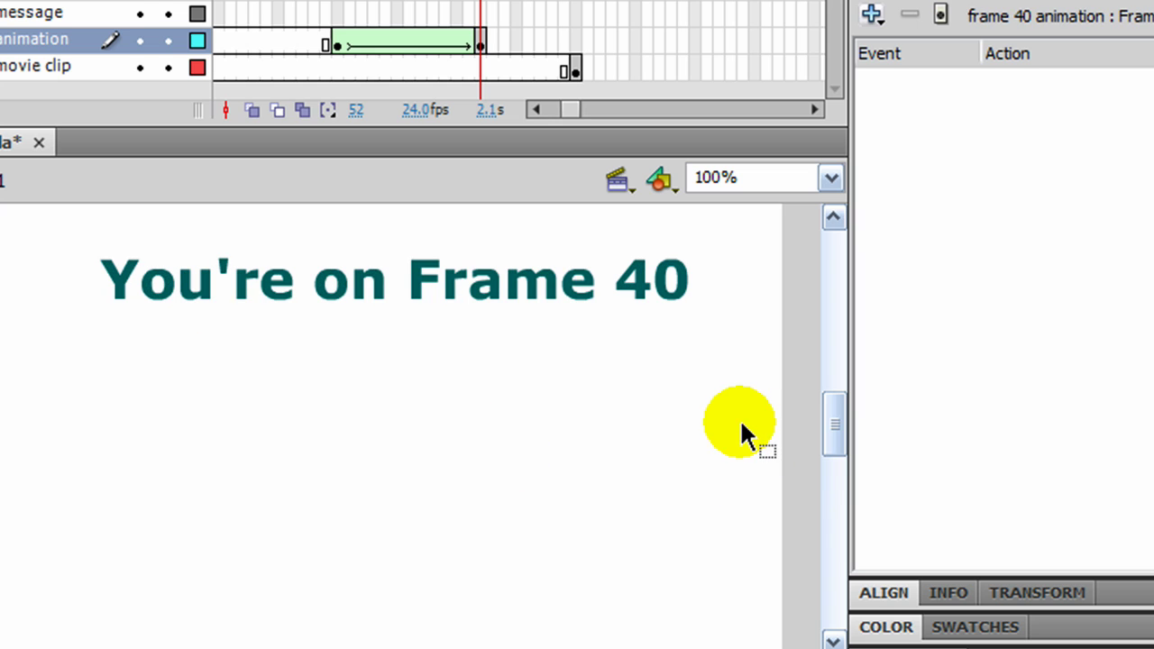
{"action": "left_click", "coordinate": [991, 1]}
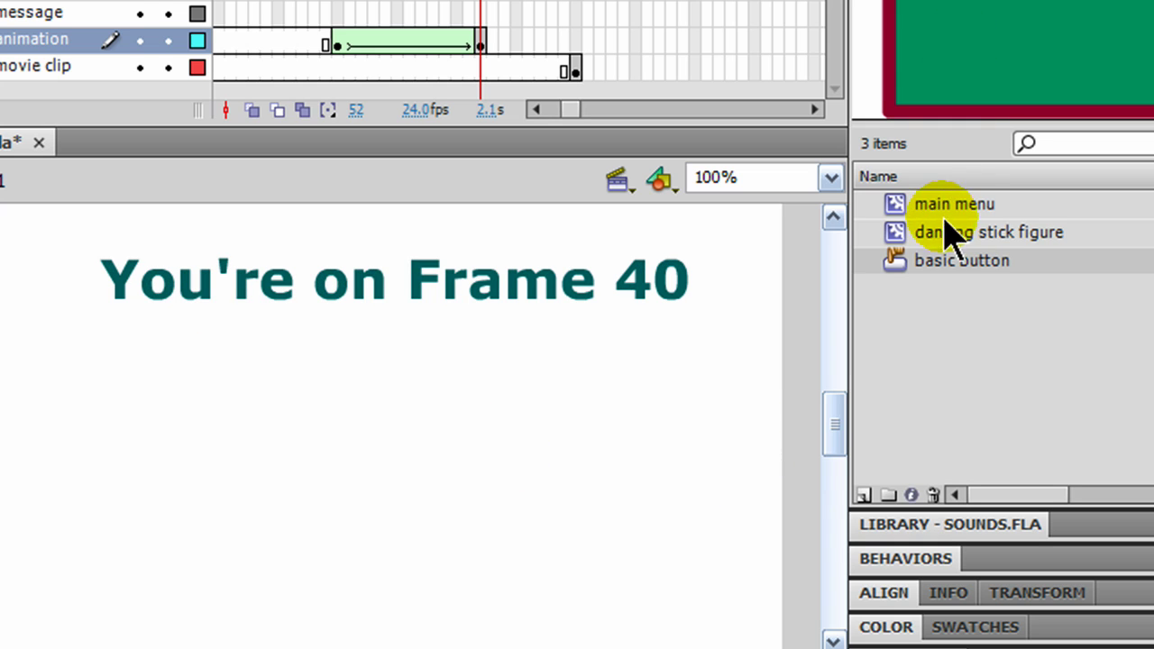
{"action": "left_click_drag", "start_coordinate": [962, 260], "coordinate": [653, 586]}
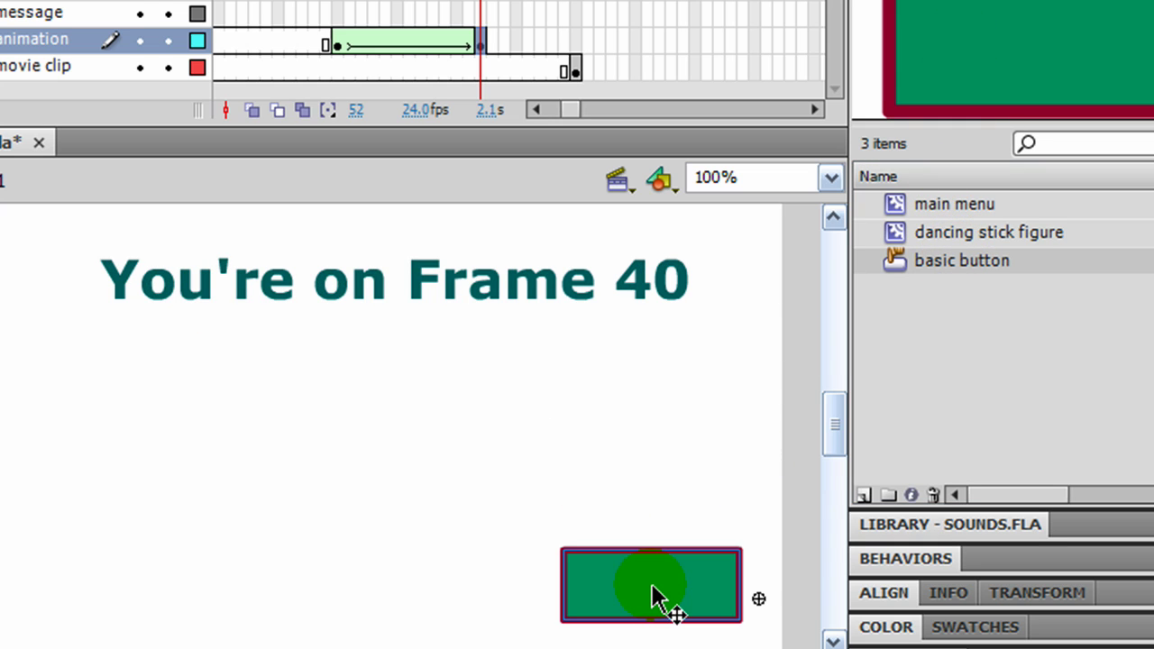
Step: Add a Goto and Stop at frame 1 behavior to the new button
{"action": "left_click", "coordinate": [1082, 559]}
{"action": "left_click", "coordinate": [872, 15]}
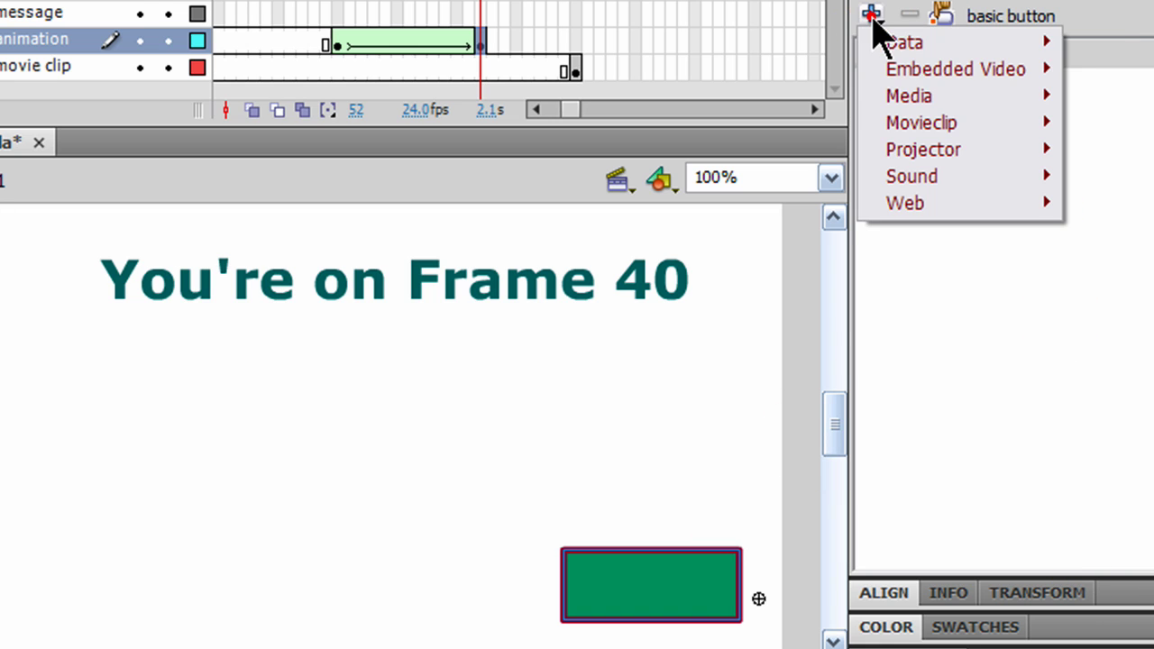
{"action": "mouse_move", "coordinate": [911, 126]}
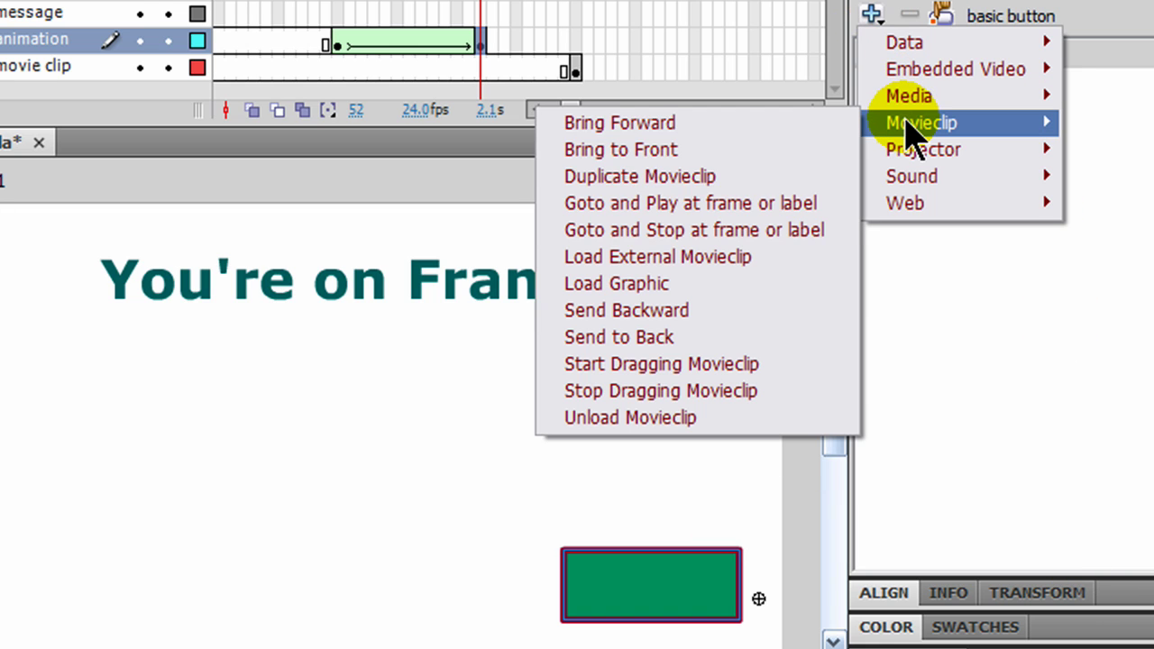
{"action": "left_click", "coordinate": [660, 231]}
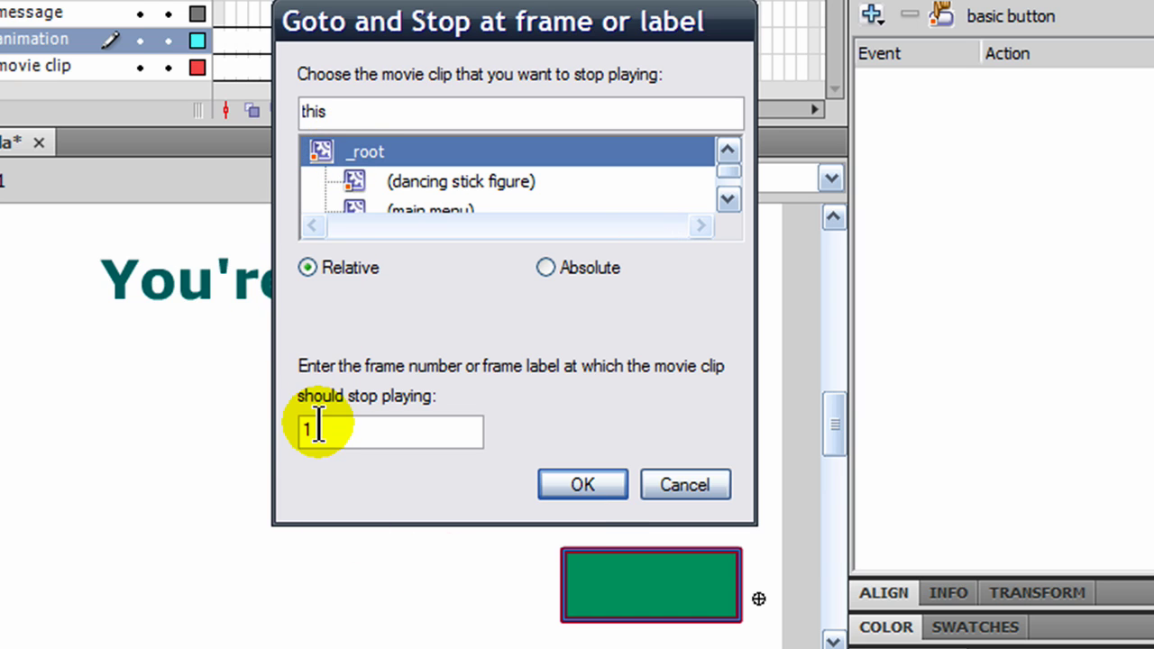
{"action": "left_click", "coordinate": [582, 485]}
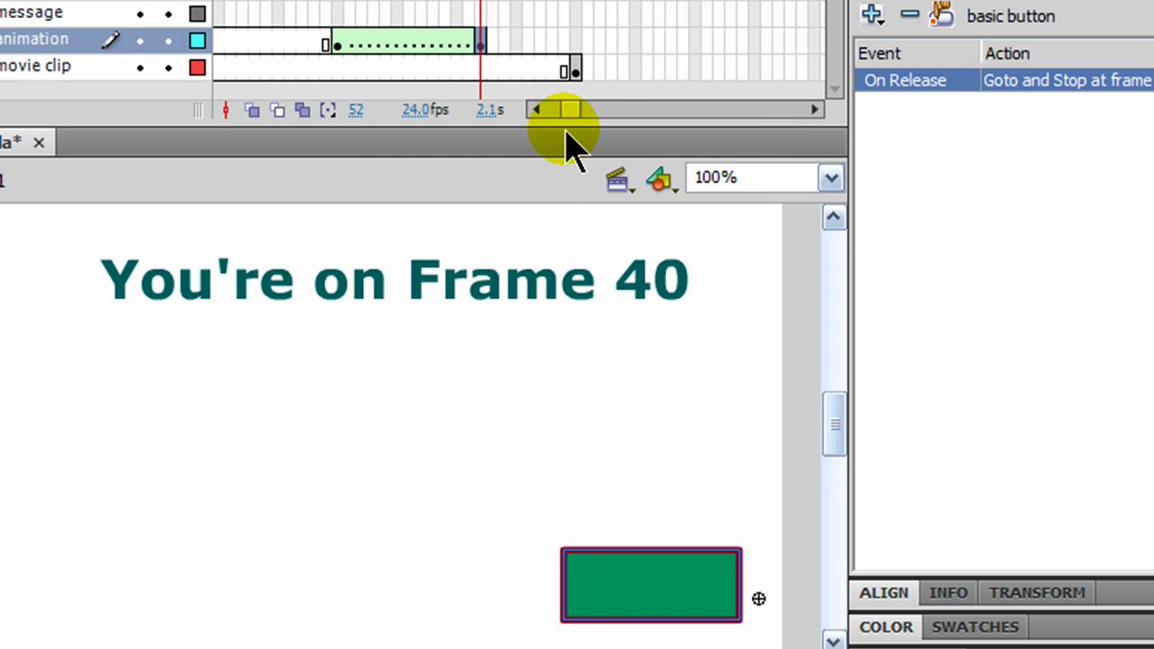
Step: Scrub frames 40 to 52 to preview the text tween
{"action": "left_click", "coordinate": [480, 40]}
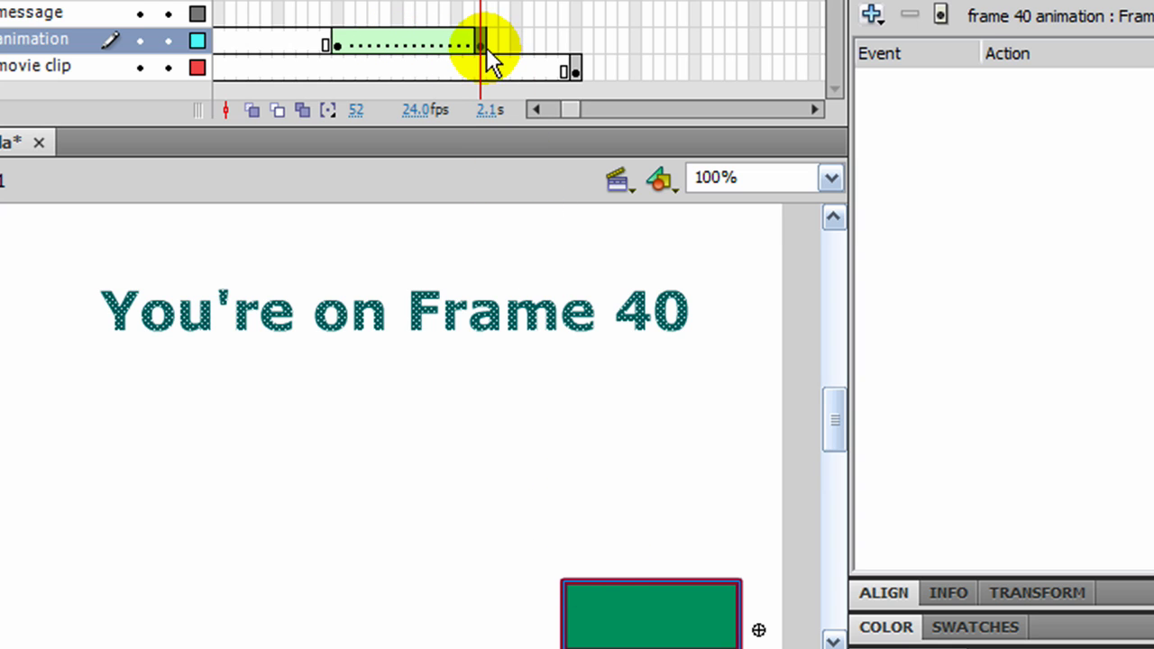
{"action": "left_click", "coordinate": [336, 41]}
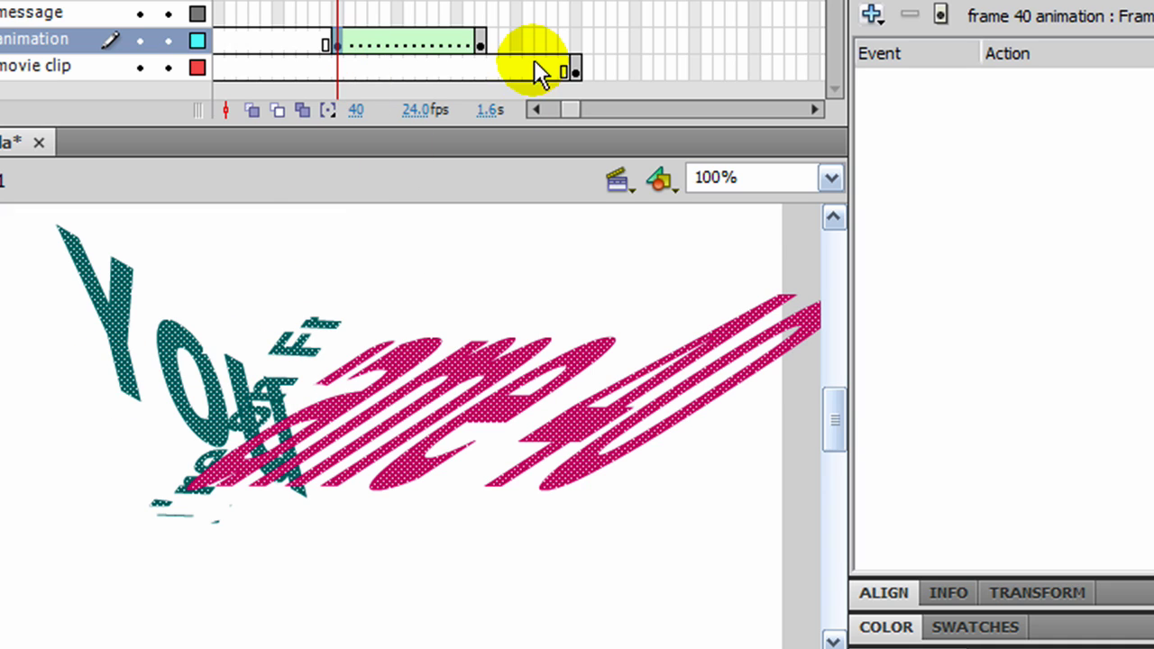
{"action": "left_click", "coordinate": [480, 40]}
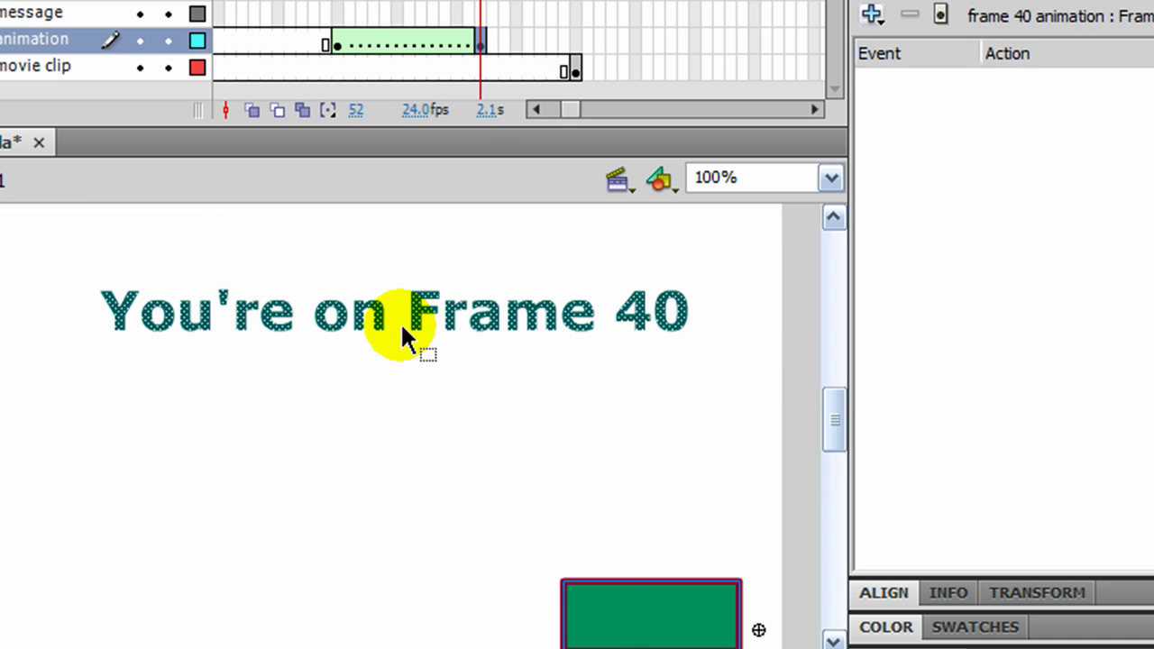
{"action": "left_click", "coordinate": [399, 45]}
{"action": "left_click_drag", "start_coordinate": [426, 39], "coordinate": [479, 36]}
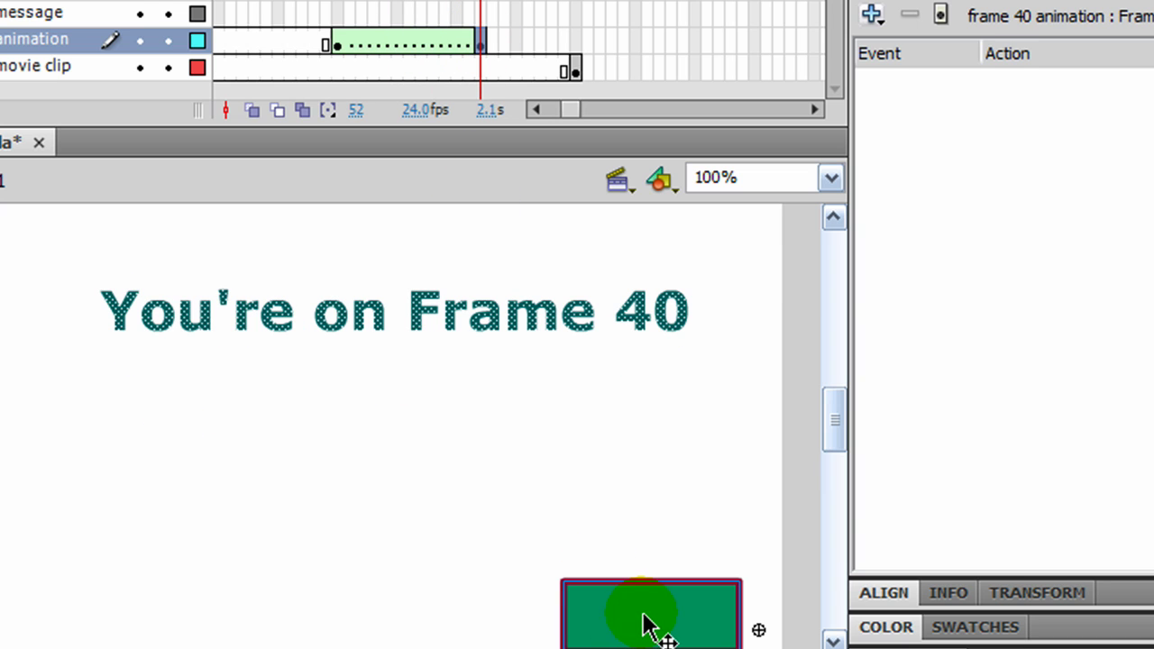
Step: Place a basic button at the lower right of the frame 60 stick figure screen
{"action": "left_click", "coordinate": [575, 65]}
{"action": "left_click_drag", "start_coordinate": [575, 65], "coordinate": [659, 391]}
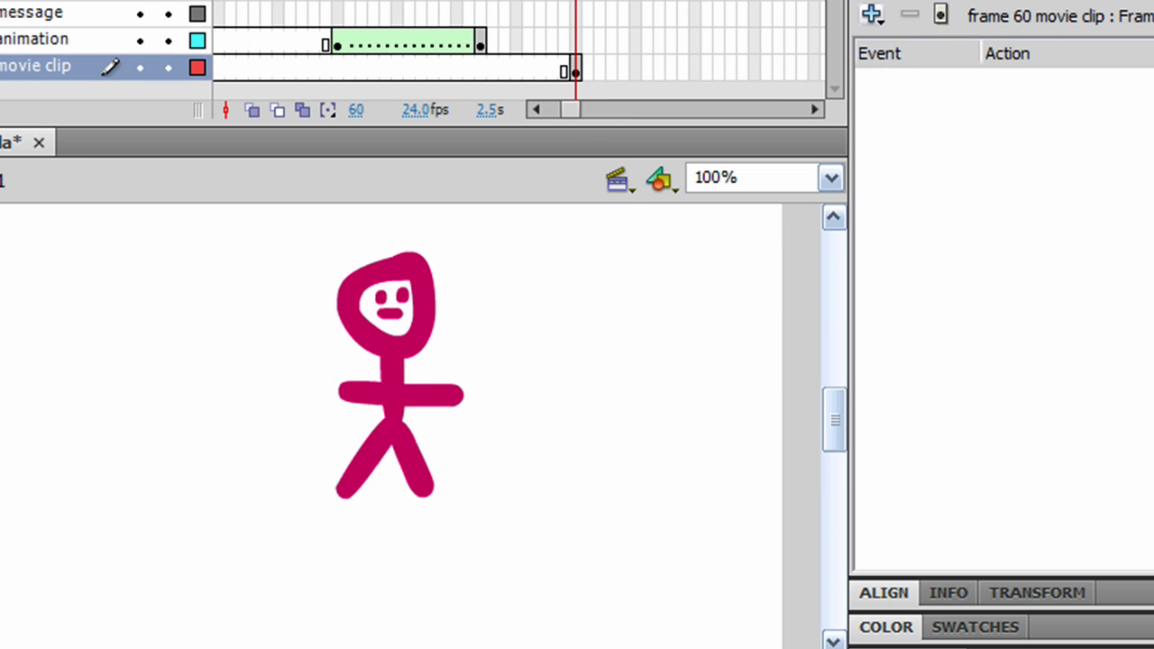
{"action": "key", "text": "ctrl+l"}
{"action": "left_click_drag", "start_coordinate": [992, 259], "coordinate": [646, 561]}
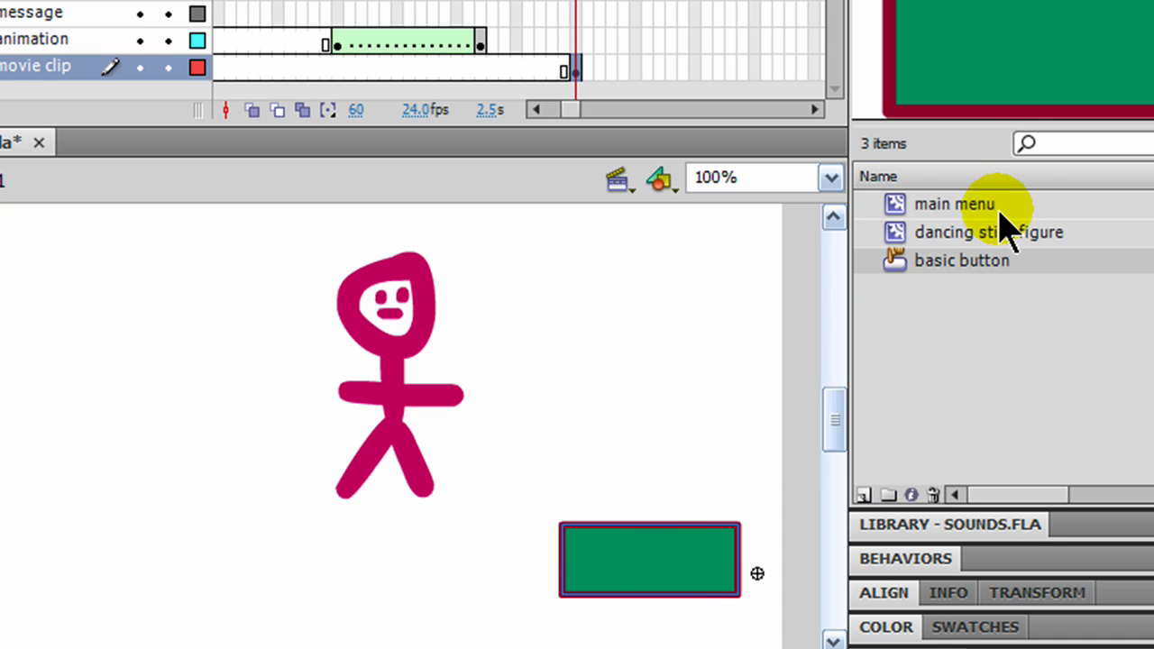
Step: Give the button a Goto and Stop at frame 1 behavior, then test the movie
{"action": "left_click", "coordinate": [1037, 559]}
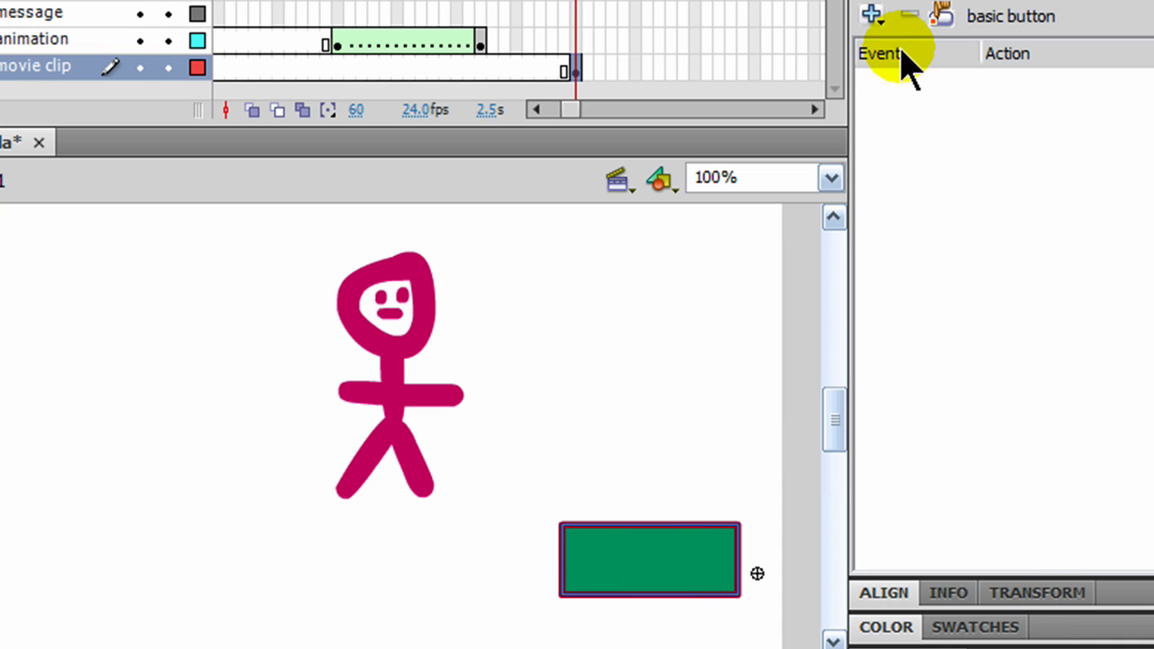
{"action": "left_click", "coordinate": [871, 15]}
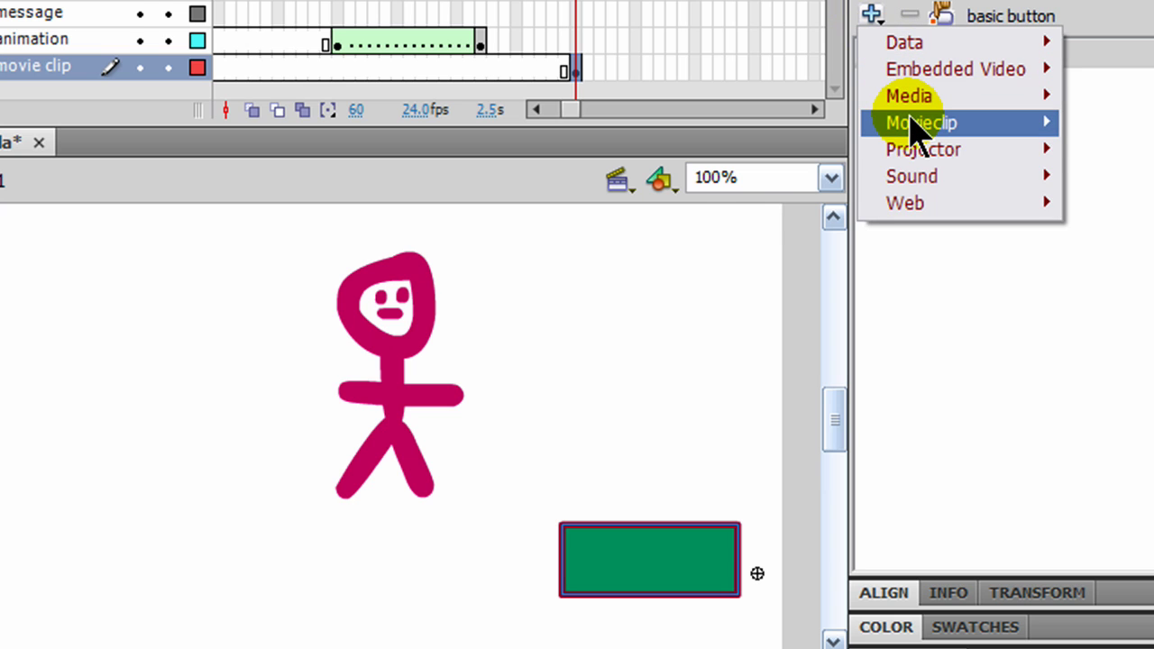
{"action": "mouse_move", "coordinate": [913, 123]}
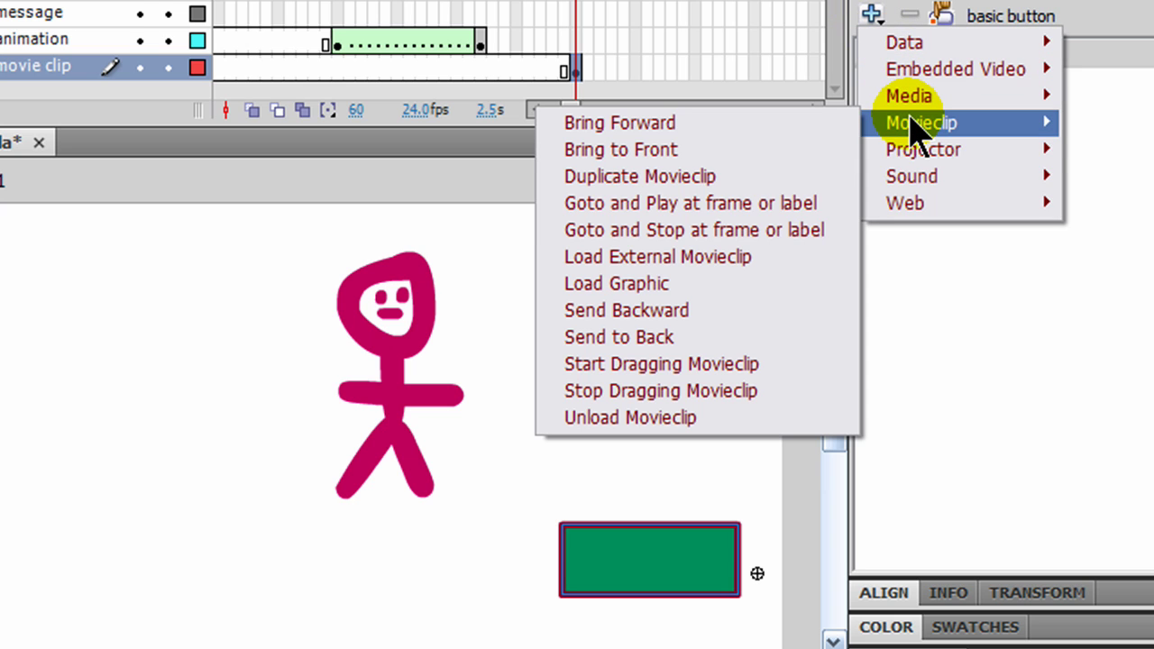
{"action": "left_click", "coordinate": [701, 236]}
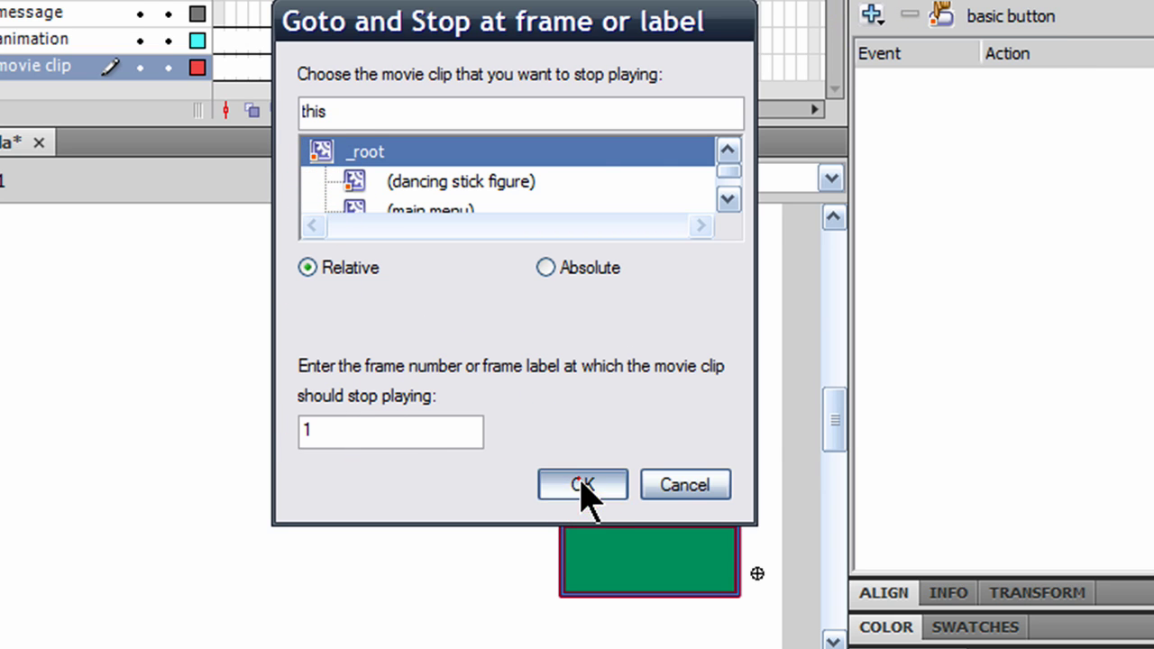
{"action": "left_click", "coordinate": [583, 487]}
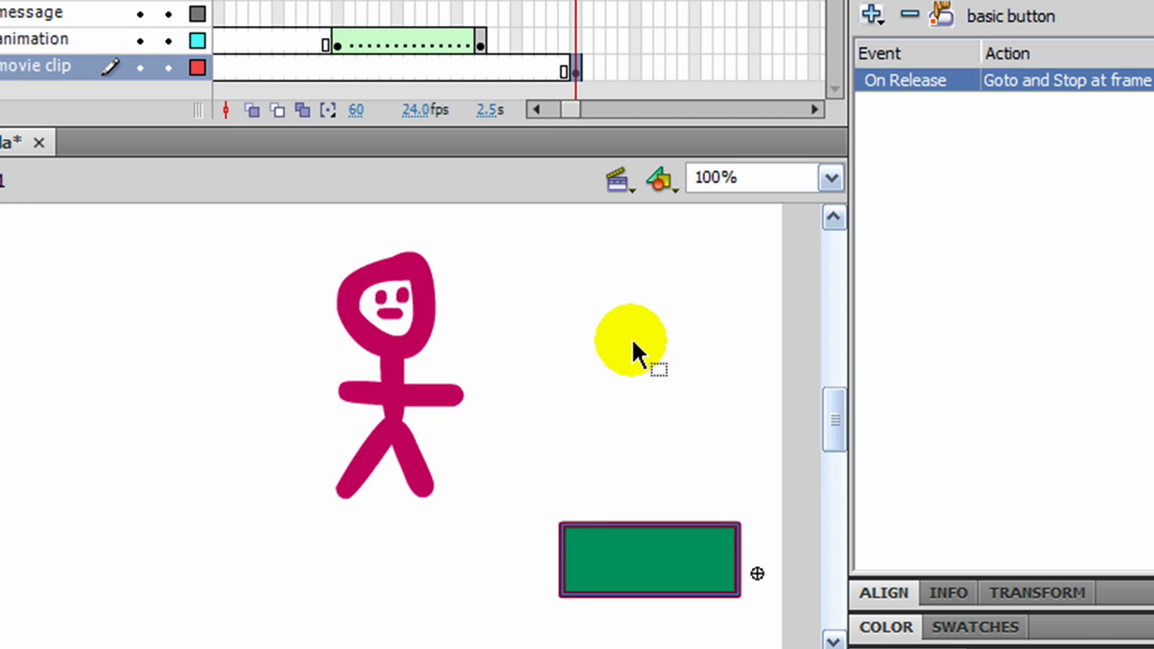
{"action": "key", "text": "ctrl+Return"}
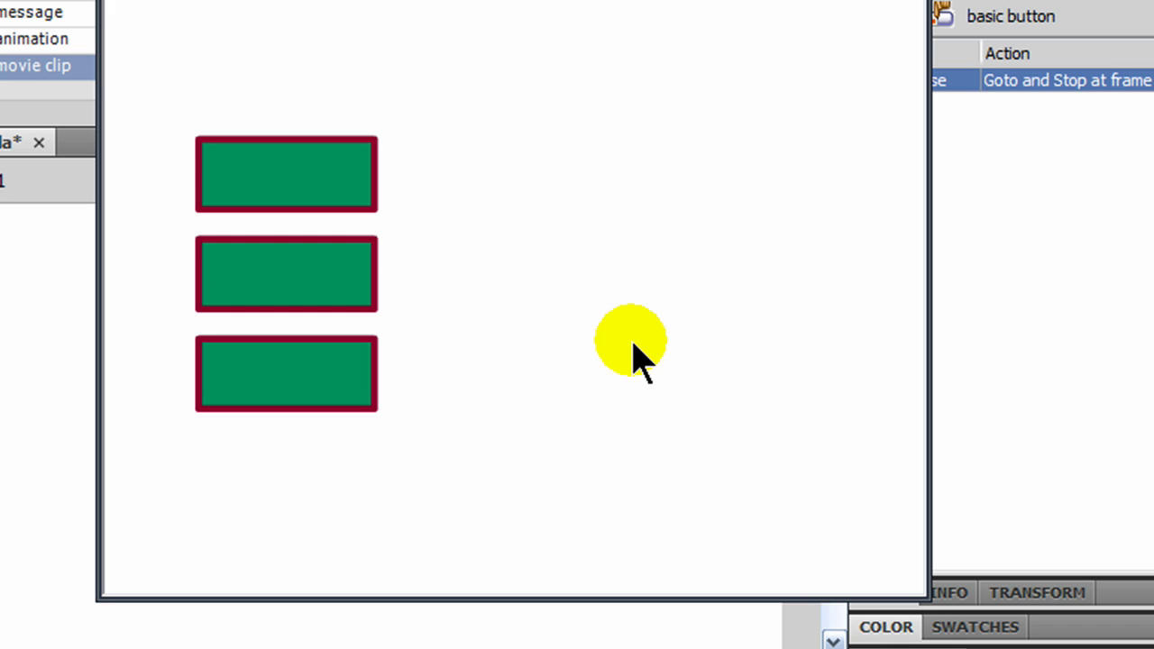
Step: Test the top and middle menu buttons (frames 20 and 40) and their return-to-menu buttons
{"action": "left_click", "coordinate": [356, 198]}
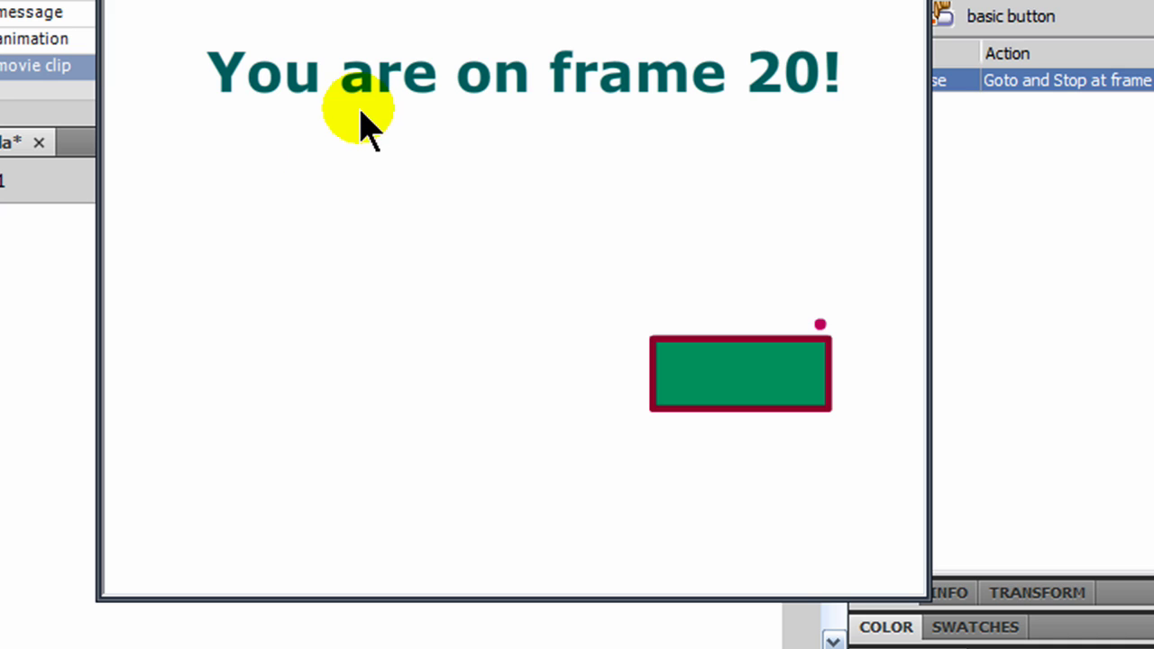
{"action": "left_click", "coordinate": [736, 381]}
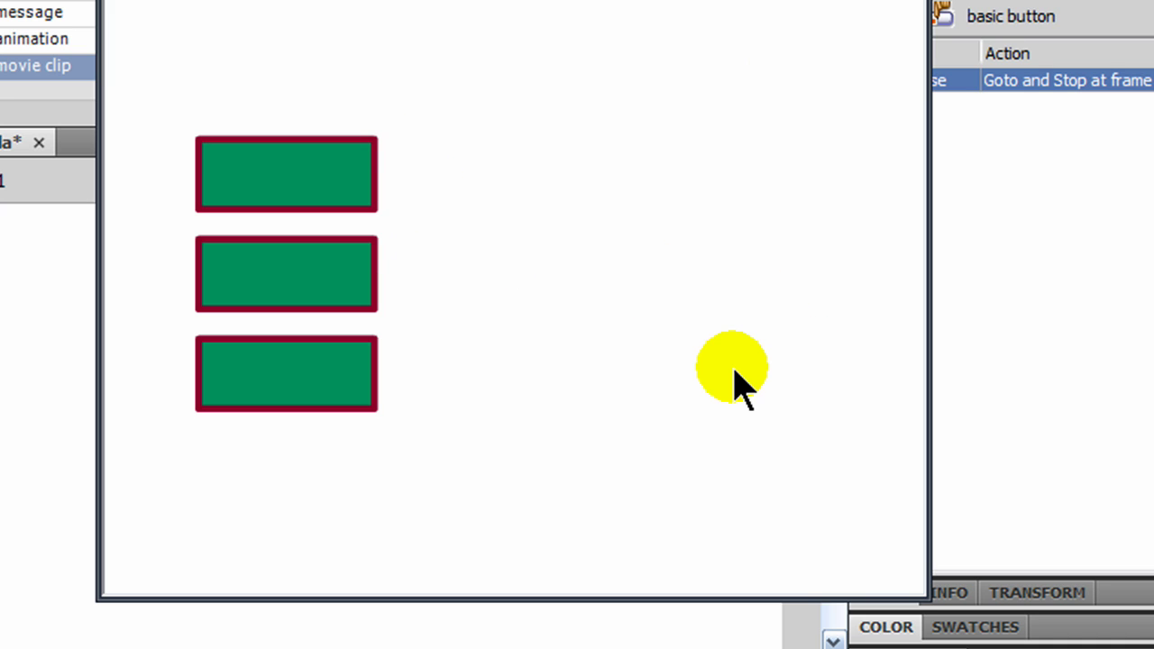
{"action": "left_click", "coordinate": [340, 279]}
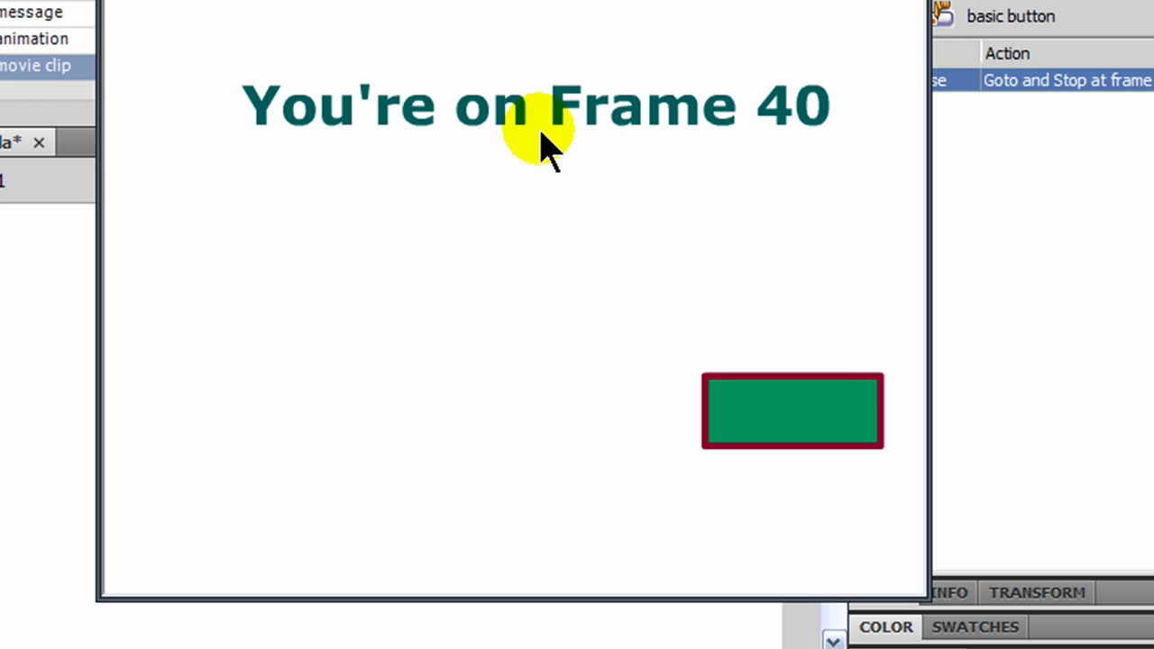
{"action": "left_click", "coordinate": [783, 433]}
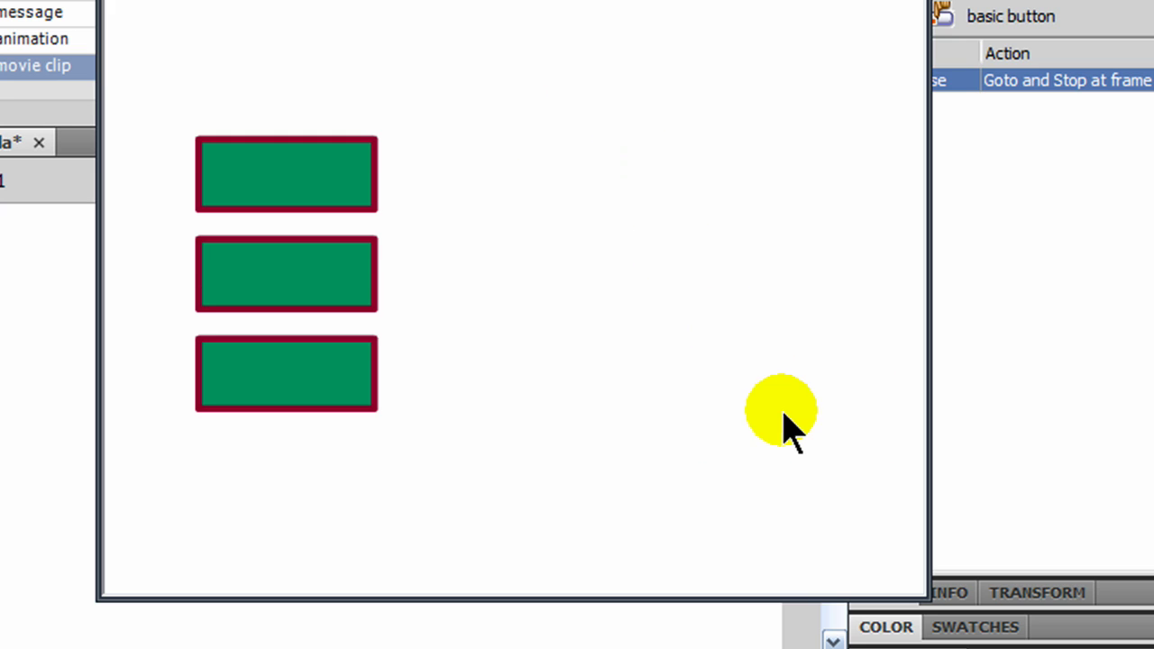
Step: Test the bottom button's jump to frame 60 and the stick-figure return, then close the test movie
{"action": "left_click", "coordinate": [279, 187]}
{"action": "left_click", "coordinate": [285, 393]}
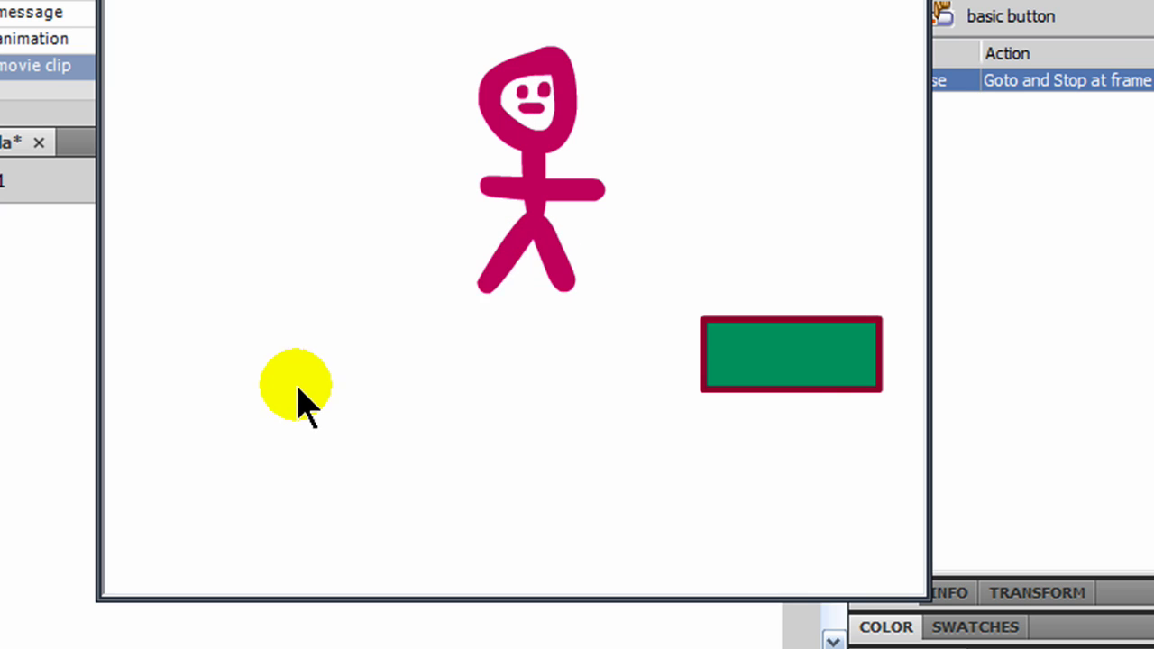
{"action": "left_click", "coordinate": [816, 363]}
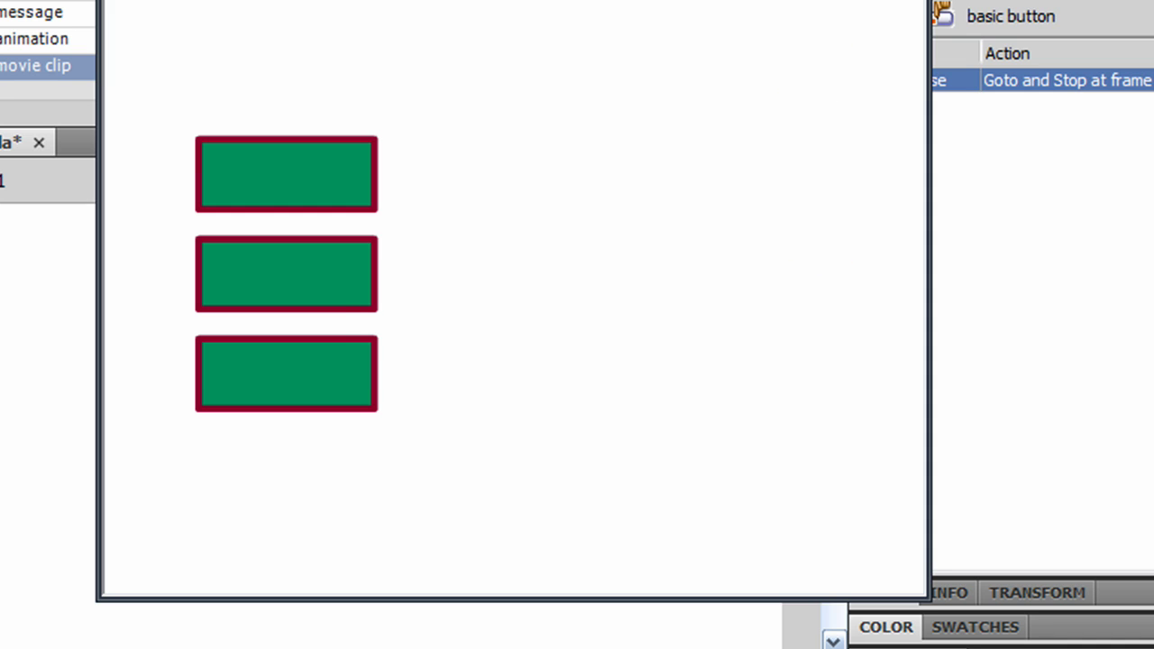
{"action": "key", "text": "ctrl+w"}
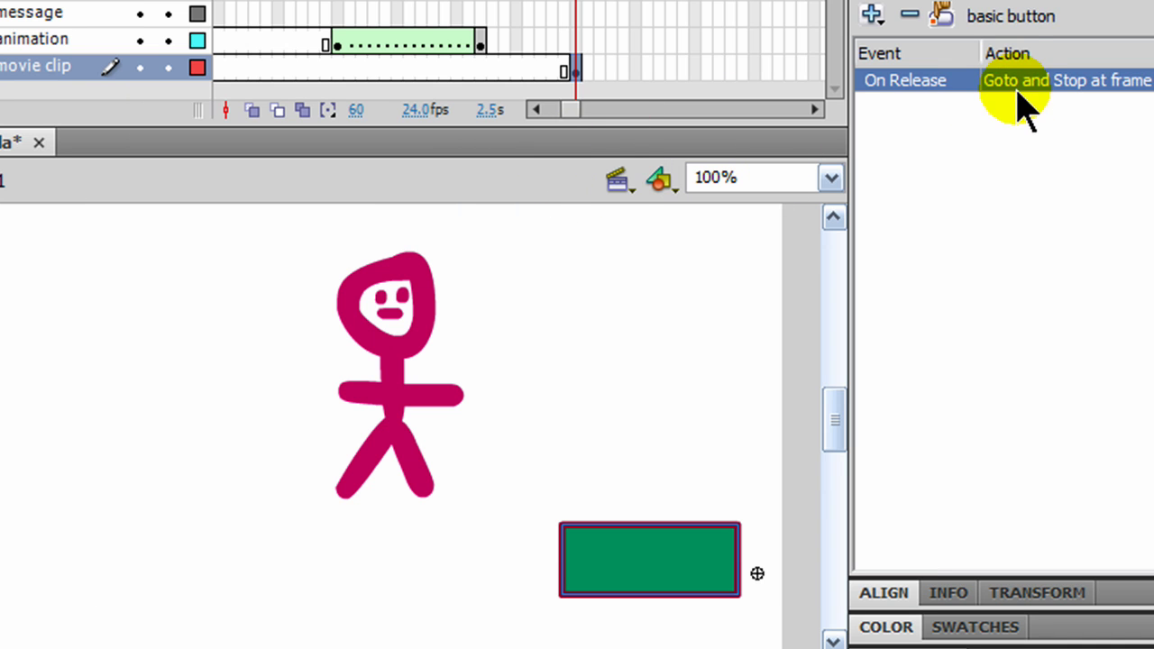